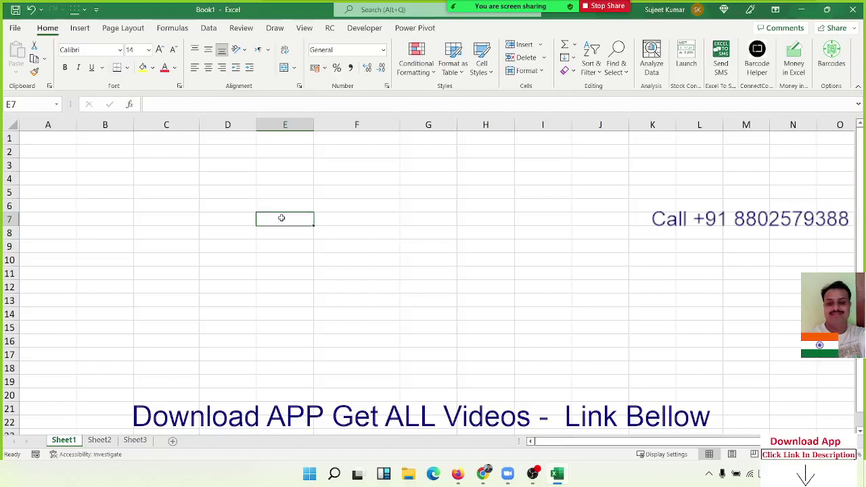
Browse the new-workbook template gallery, then return to the blank worksheet.
{"action": "left_click", "coordinate": [394, 176]}
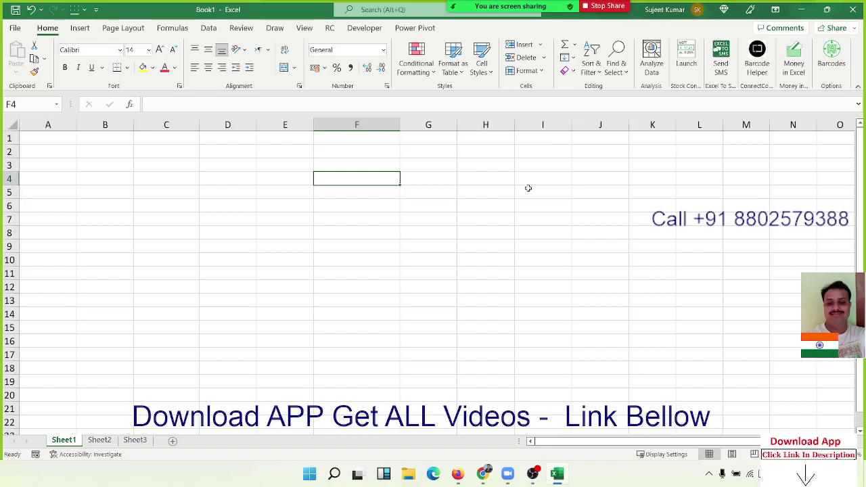
{"action": "left_click", "coordinate": [15, 28]}
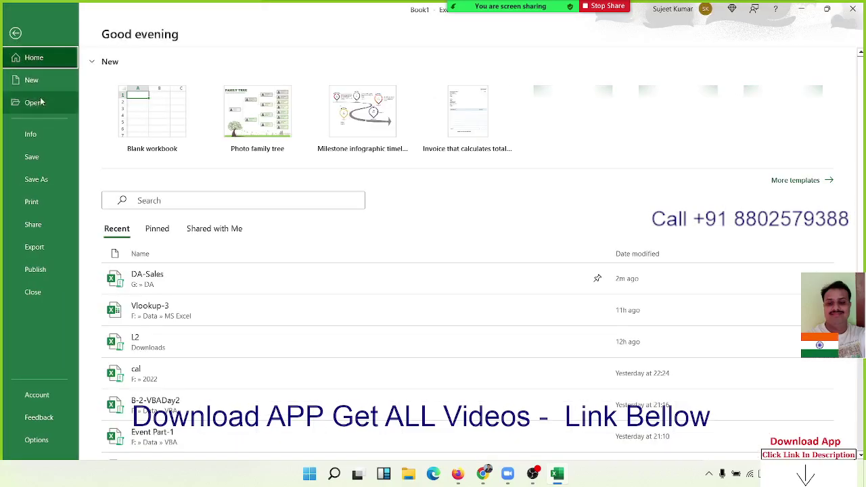
{"action": "left_click", "coordinate": [37, 81]}
{"action": "scroll", "coordinate": [462, 242], "scroll_direction": "down", "scroll_amount": 3}
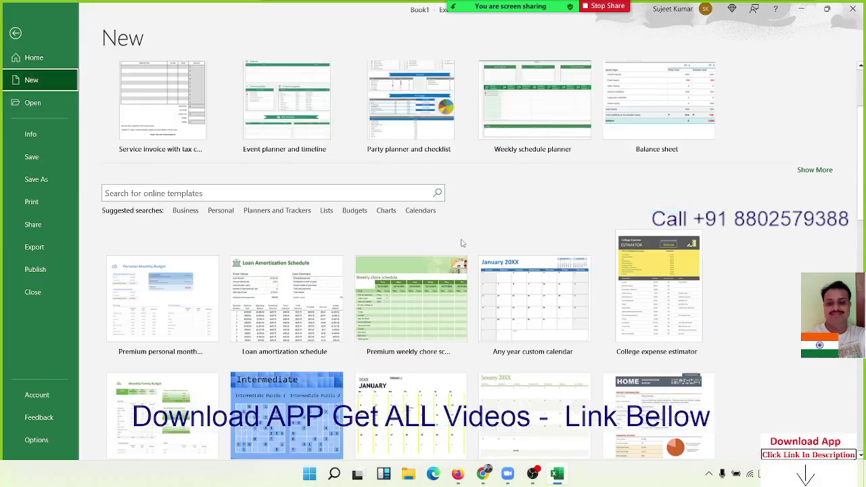
{"action": "scroll", "coordinate": [462, 242], "scroll_direction": "down", "scroll_amount": 4}
{"action": "scroll", "coordinate": [462, 242], "scroll_direction": "down", "scroll_amount": 3}
{"action": "scroll", "coordinate": [462, 243], "scroll_direction": "down", "scroll_amount": 3}
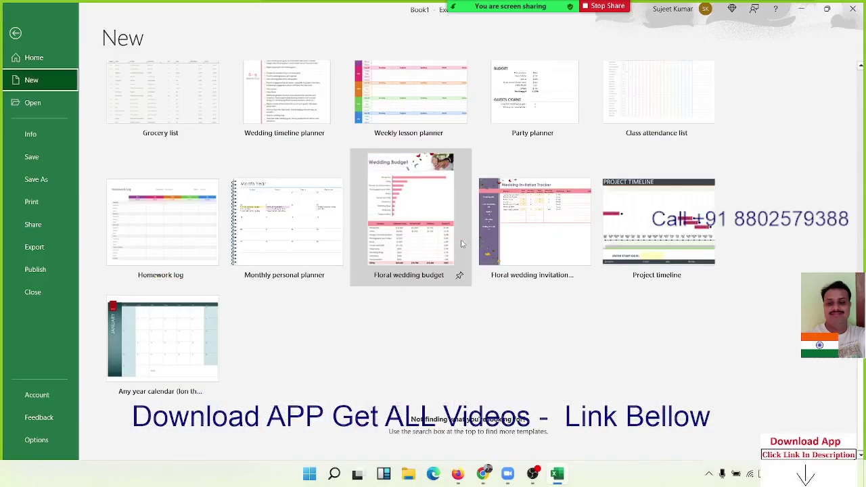
{"action": "scroll", "coordinate": [462, 242], "scroll_direction": "up", "scroll_amount": 3}
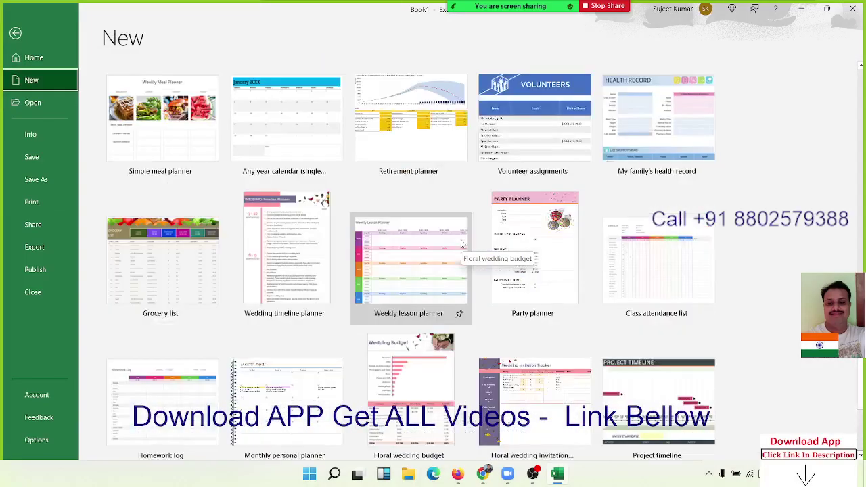
{"action": "scroll", "coordinate": [462, 242], "scroll_direction": "up", "scroll_amount": 2}
{"action": "scroll", "coordinate": [462, 242], "scroll_direction": "up", "scroll_amount": 4}
{"action": "key", "text": "Escape"}
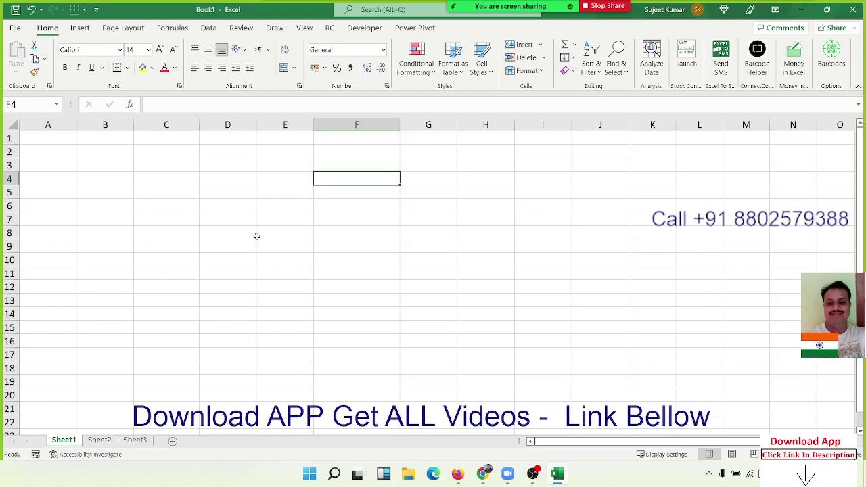
Enter 20 in B3 and 30 in D3.
{"action": "left_click", "coordinate": [105, 162]}
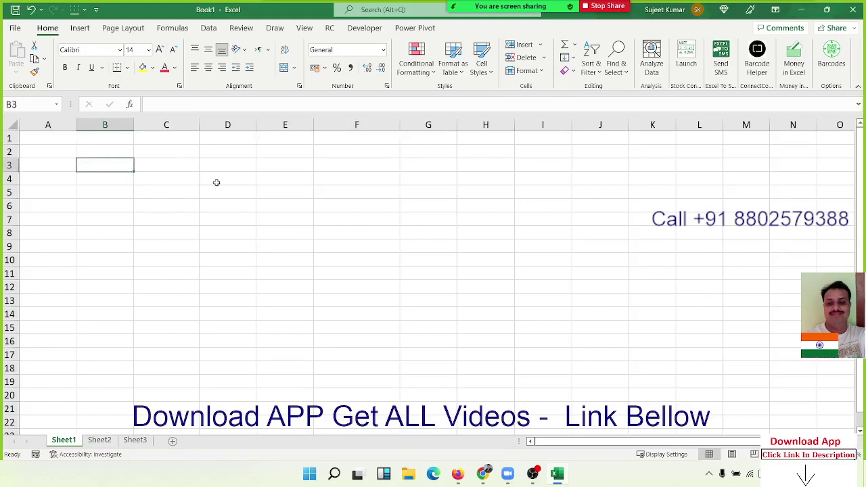
{"action": "type", "text": "20"}
{"action": "key", "text": "Tab"}
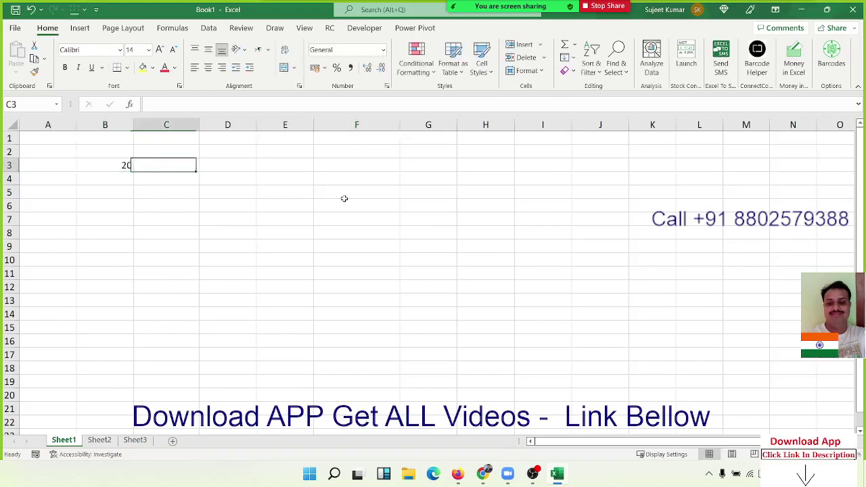
{"action": "key", "text": "Tab"}
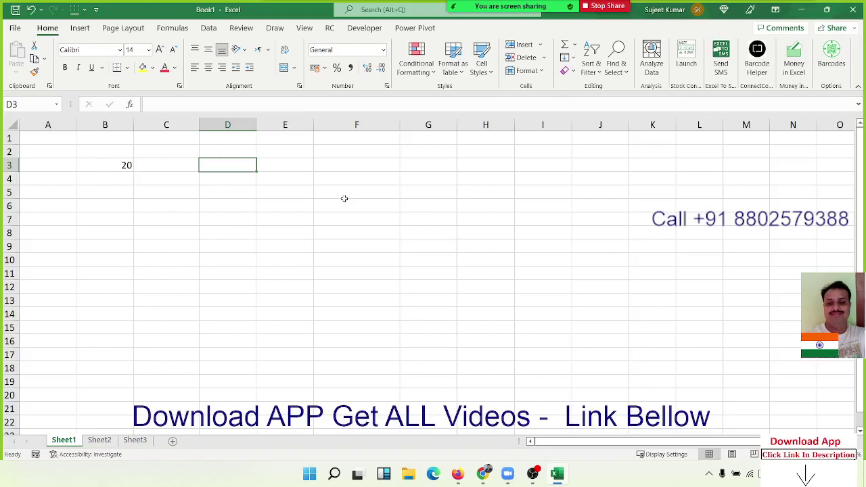
{"action": "type", "text": "30"}
{"action": "key", "text": "Tab"}
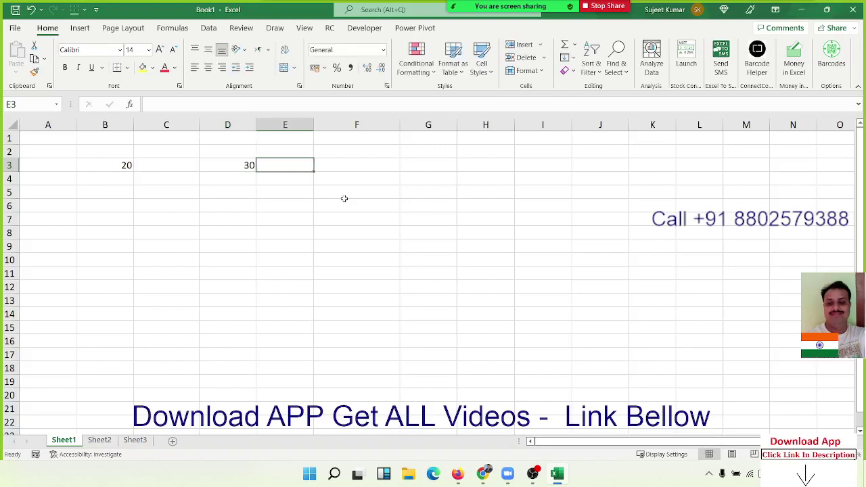
In E3, drop a started B3+ formula and enter =SUM(B3,D3) instead, showing 50.
{"action": "type", "text": "="}
{"action": "left_click", "coordinate": [118, 165]}
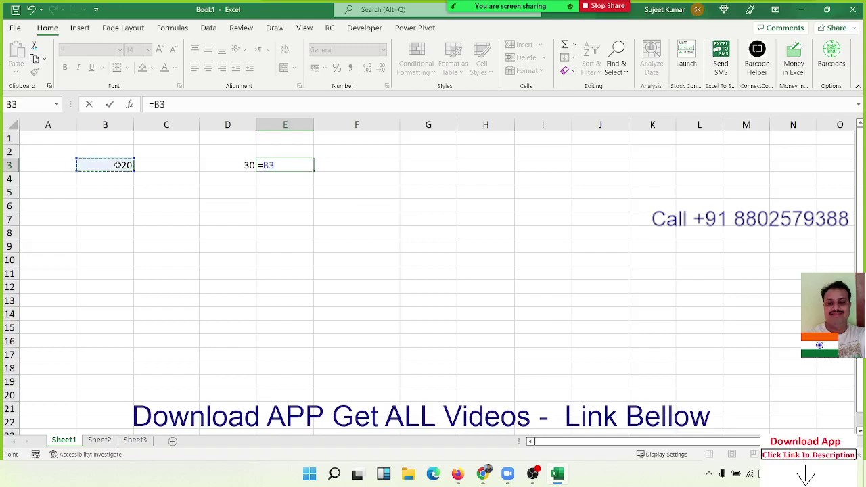
{"action": "type", "text": "+"}
{"action": "key", "text": "Return"}
{"action": "type", "text": "=s"}
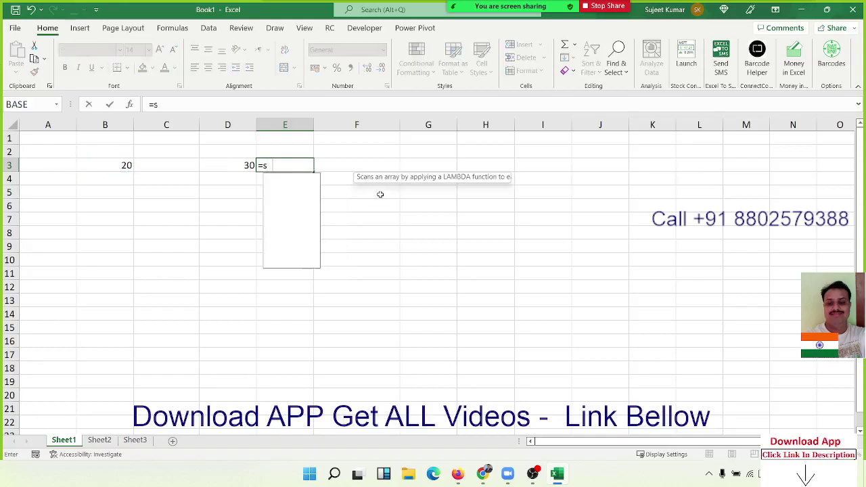
{"action": "type", "text": "um ("}
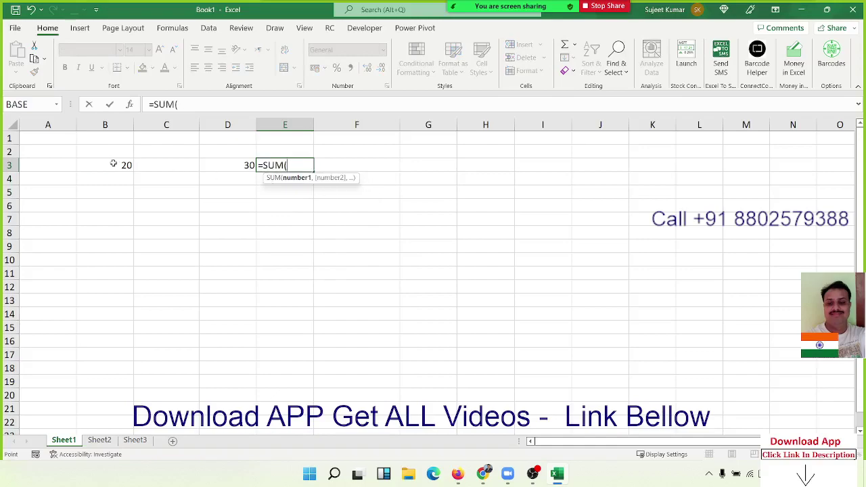
{"action": "left_click", "coordinate": [114, 165]}
{"action": "type", "text": ","}
{"action": "left_click", "coordinate": [240, 165]}
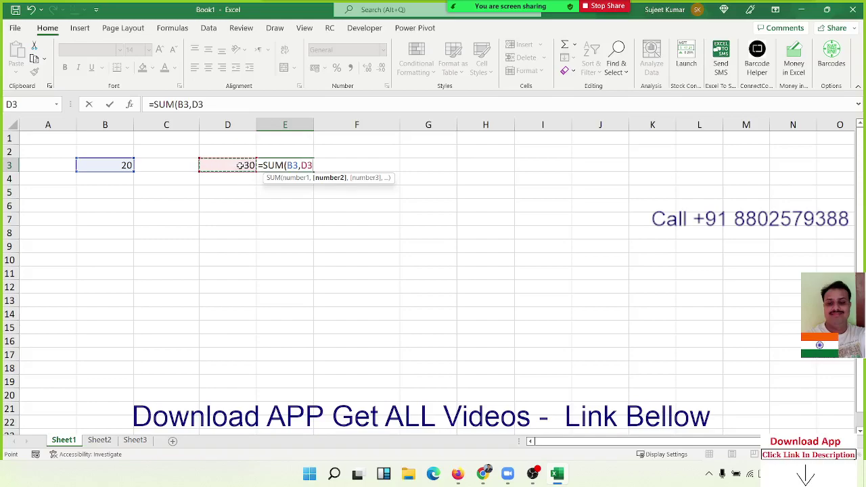
{"action": "key", "text": "Return"}
Cancel a half-typed formula in E4 and clear the SUM result from E3.
{"action": "type", "text": "="}
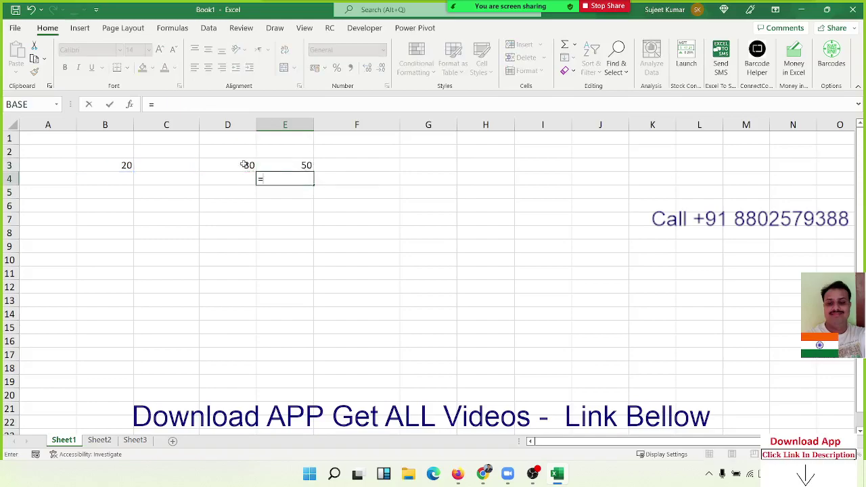
{"action": "left_click", "coordinate": [129, 164]}
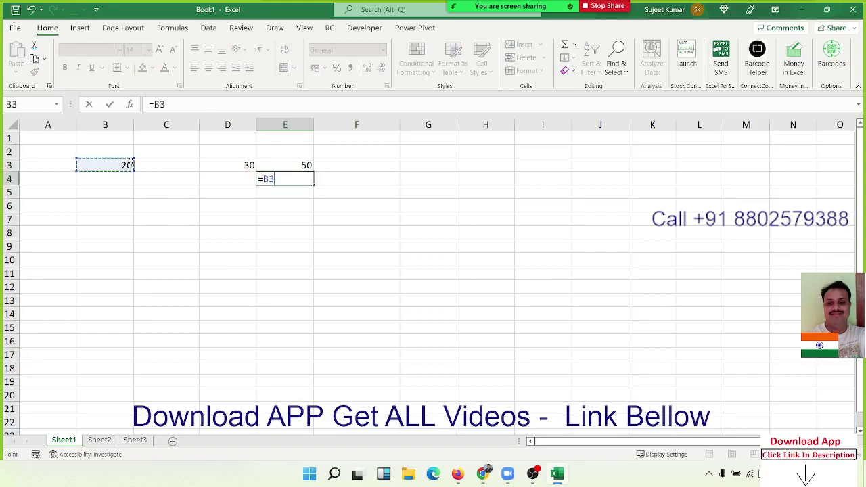
{"action": "type", "text": "+"}
{"action": "key", "text": "Escape"}
{"action": "key", "text": "Up"}
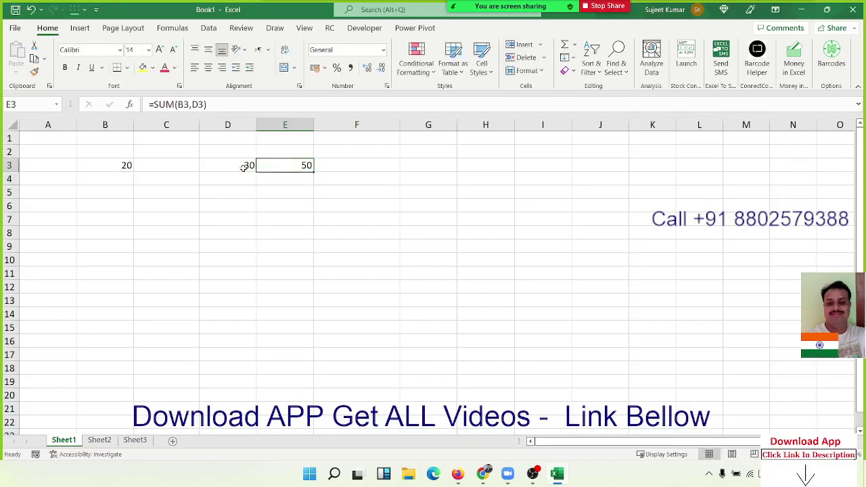
{"action": "key", "text": "Delete"}
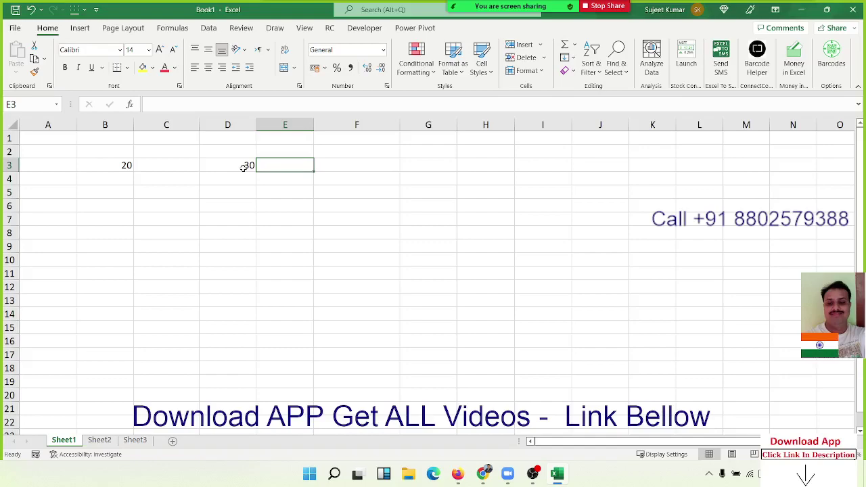
Enter =SUM(B3,D3) in E3 from the SUM suggestion, giving 50.
{"action": "type", "text": "="}
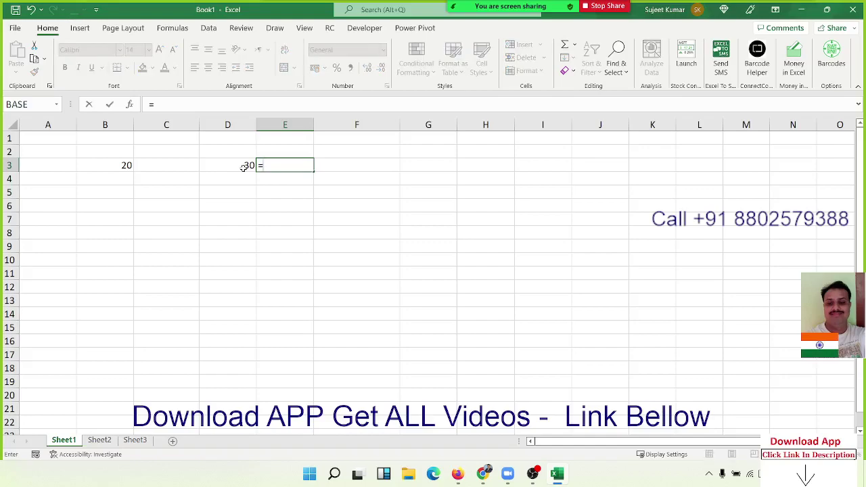
{"action": "type", "text": "su"}
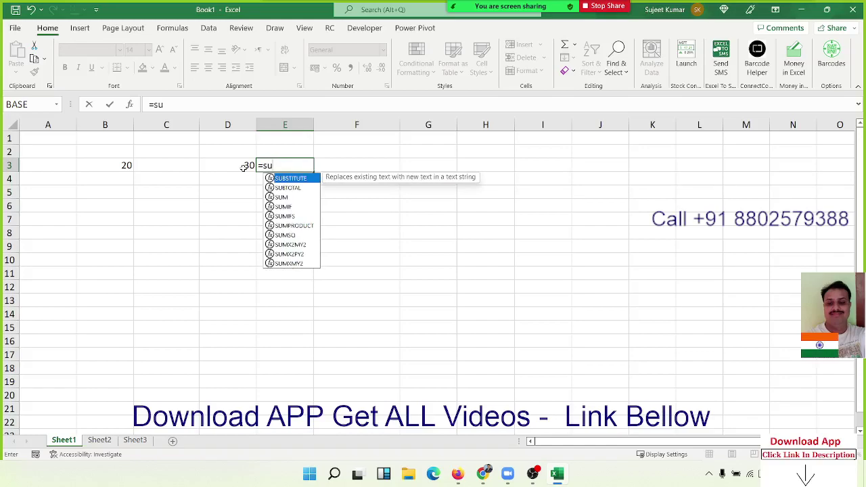
{"action": "key", "text": "Down"}
{"action": "key", "text": "Down"}
{"action": "key", "text": "Tab"}
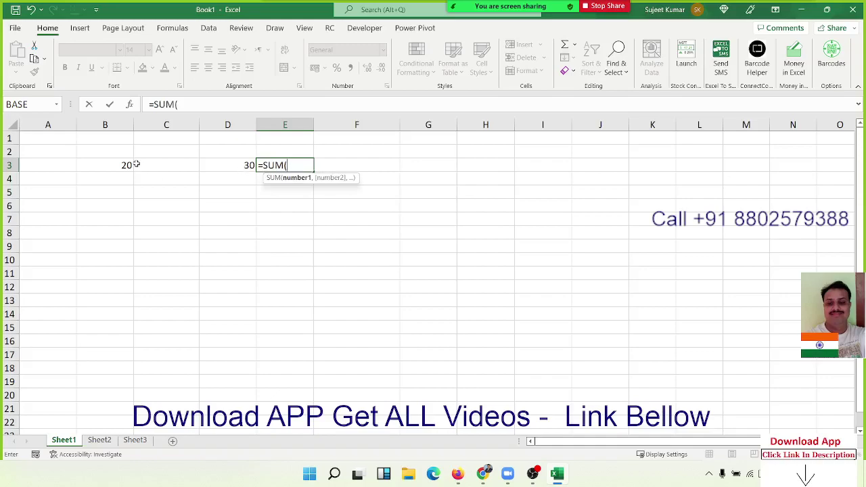
{"action": "left_click", "coordinate": [119, 166]}
{"action": "type", "text": ","}
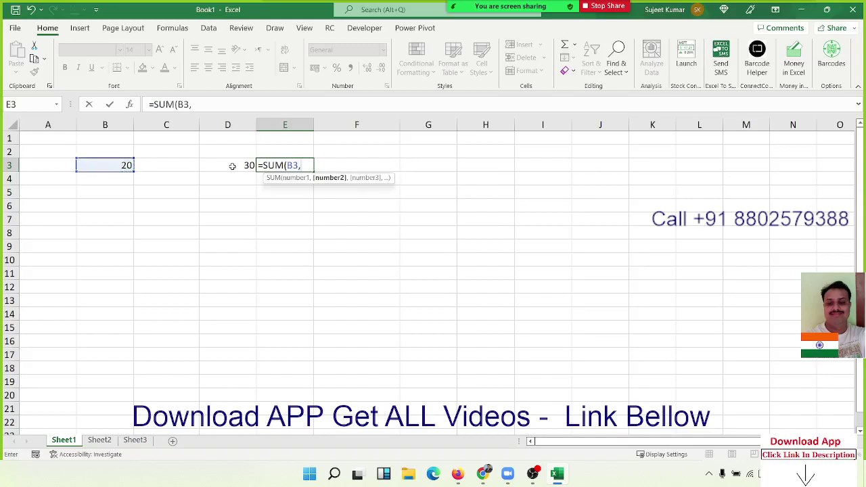
{"action": "left_click", "coordinate": [232, 166]}
{"action": "key", "text": "Return"}
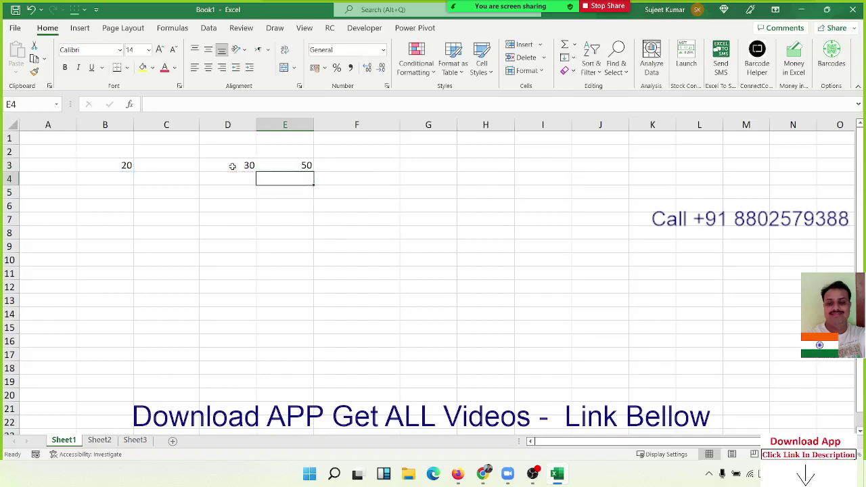
{"action": "key", "text": "Up"}
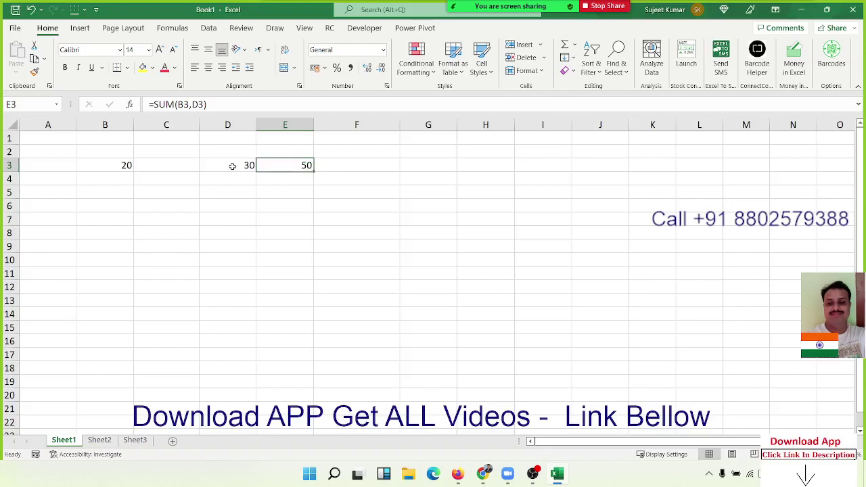
Enter =B3+D3 in E4, also giving 50.
{"action": "key", "text": "Down"}
{"action": "type", "text": "="}
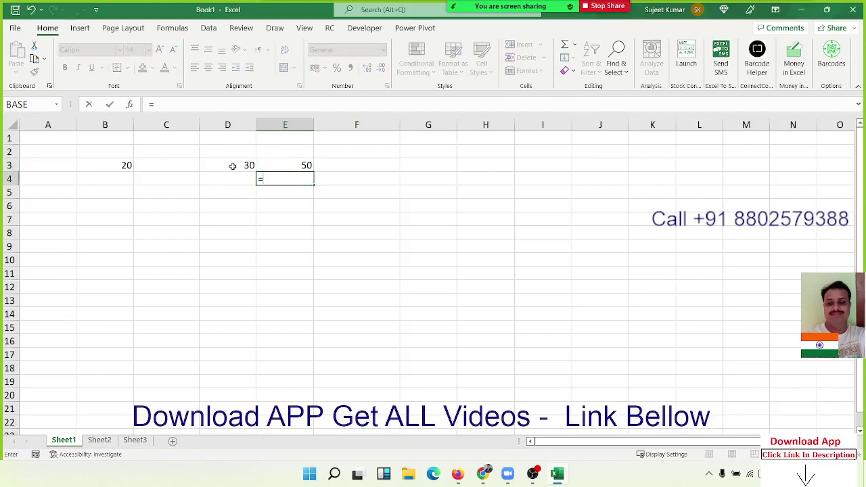
{"action": "left_click", "coordinate": [125, 163]}
{"action": "type", "text": "+"}
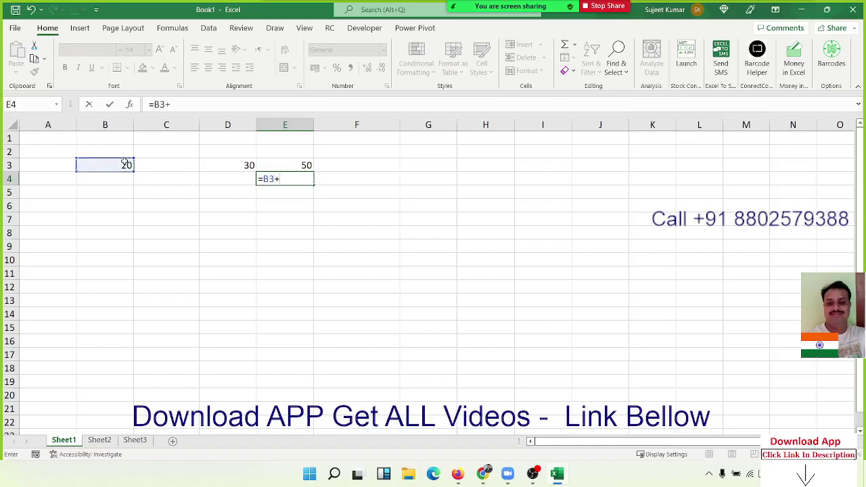
{"action": "left_click", "coordinate": [239, 165]}
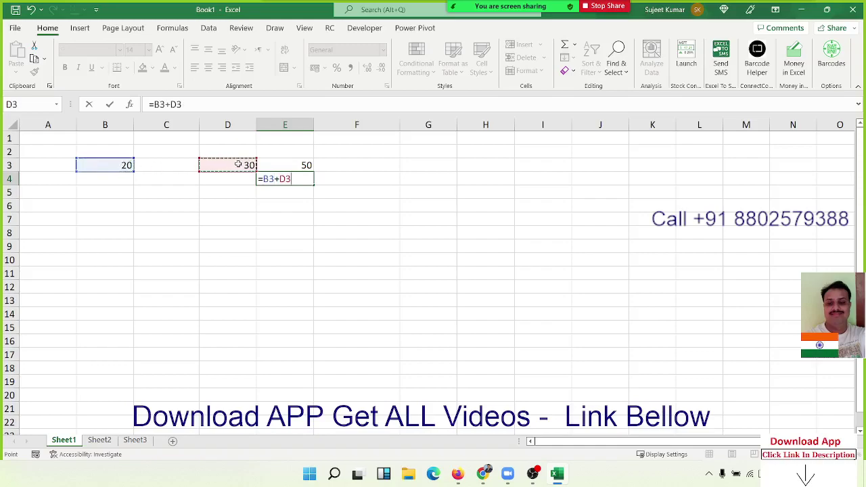
{"action": "key", "text": "ctrl+Return"}
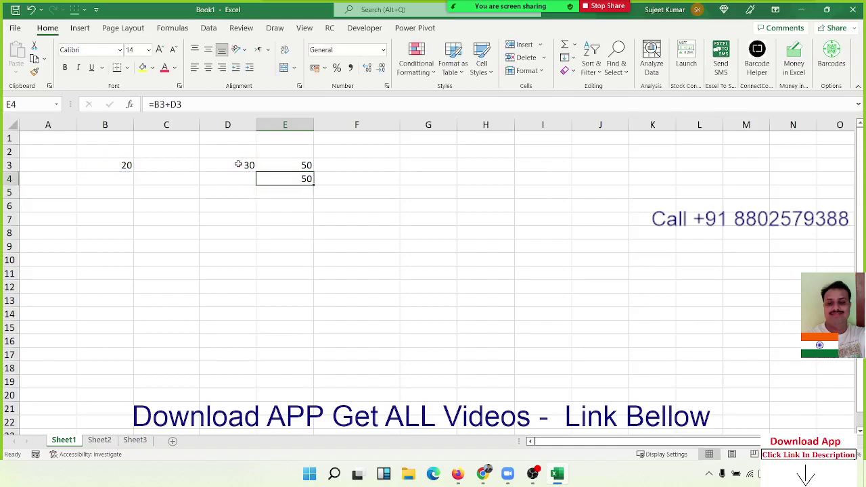
Compare the SUM formula in E3 with the =B3+D3 formula in E4.
{"action": "key", "text": "Up"}
{"action": "key", "text": "Down"}
{"action": "key", "text": "Up"}
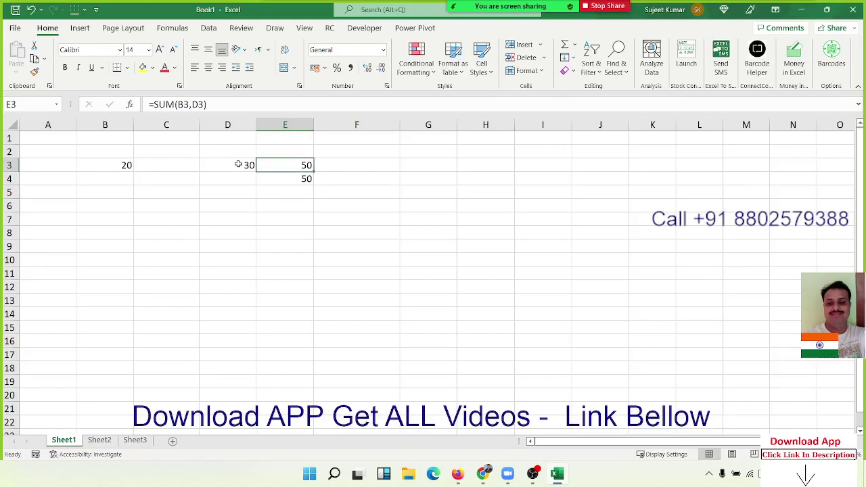
{"action": "key", "text": "Down"}
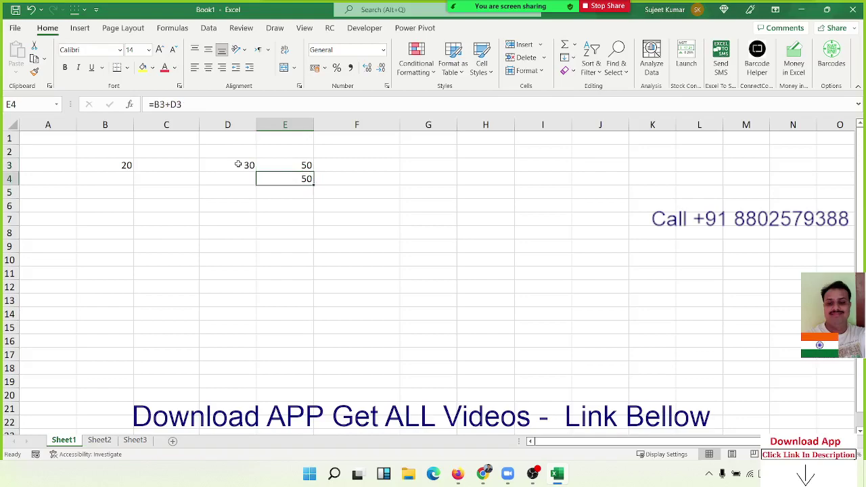
{"action": "key", "text": "Up"}
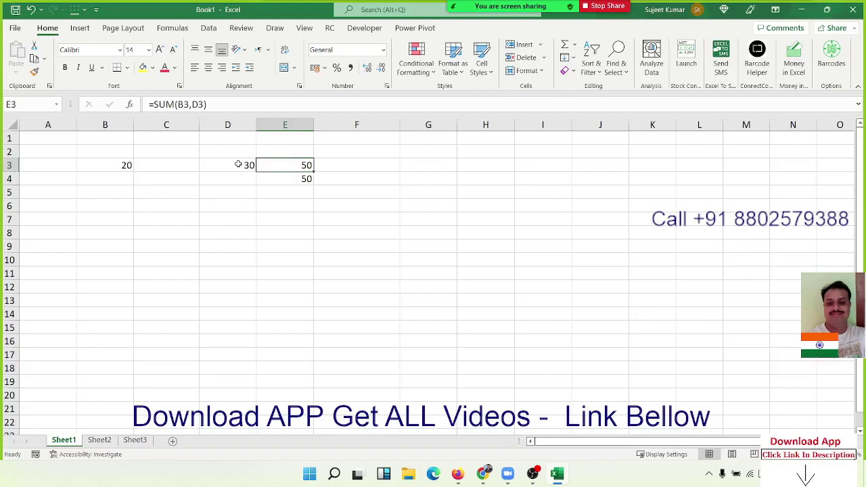
On the Formulas tab, look through the Logical and neighbouring function lists, then close them.
{"action": "left_click", "coordinate": [173, 28]}
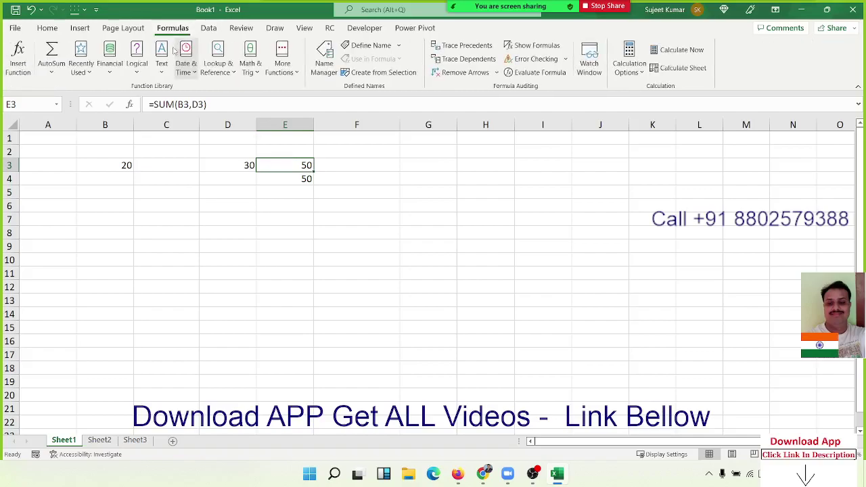
{"action": "left_click", "coordinate": [136, 65]}
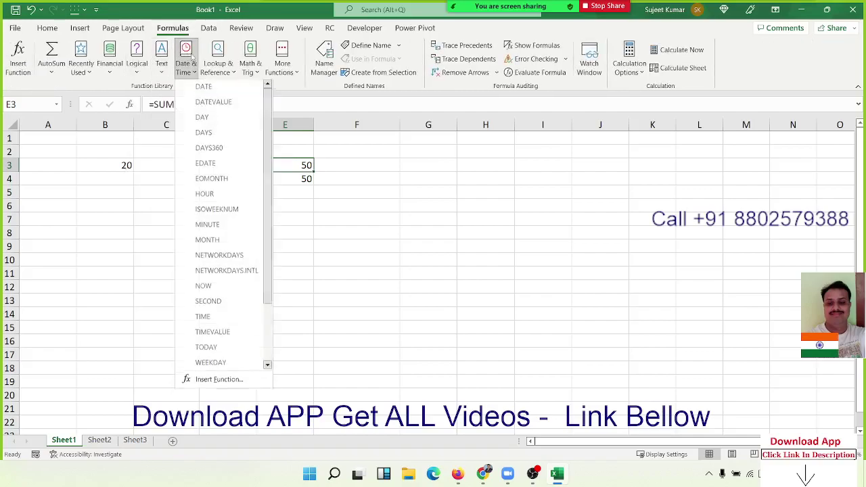
{"action": "mouse_move", "coordinate": [211, 59]}
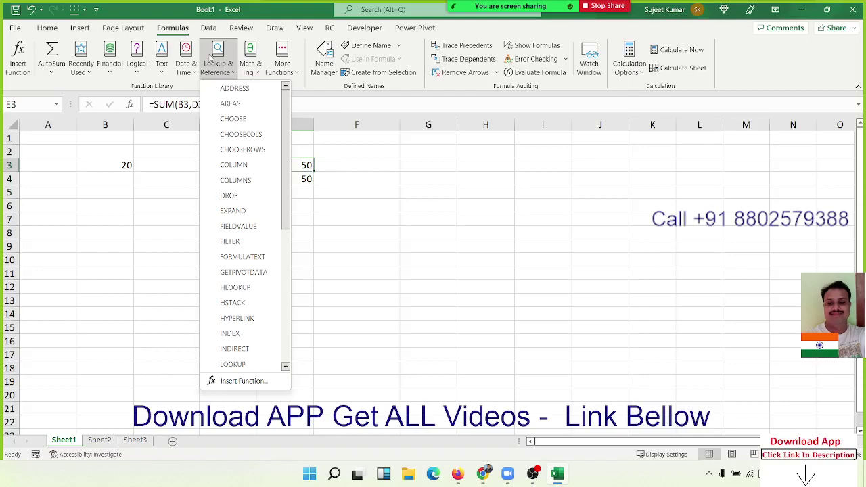
{"action": "left_click", "coordinate": [153, 207]}
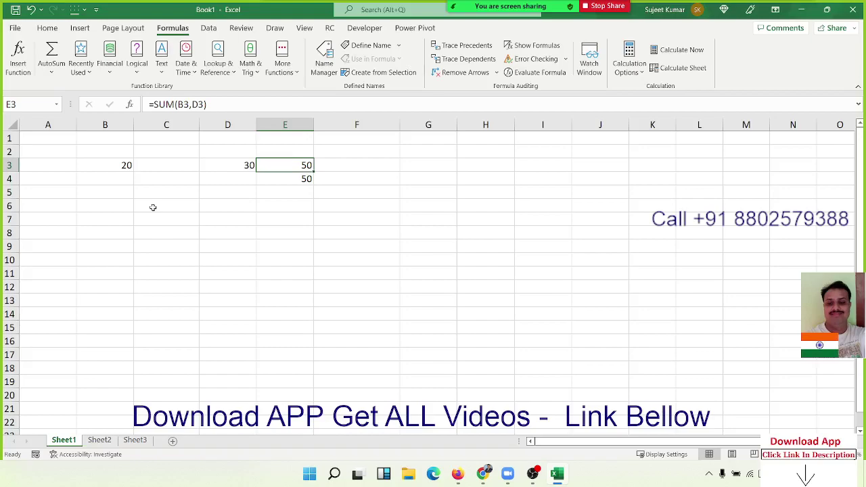
Enter the operators +, - and * in G1:G3.
{"action": "key", "text": "Right"}
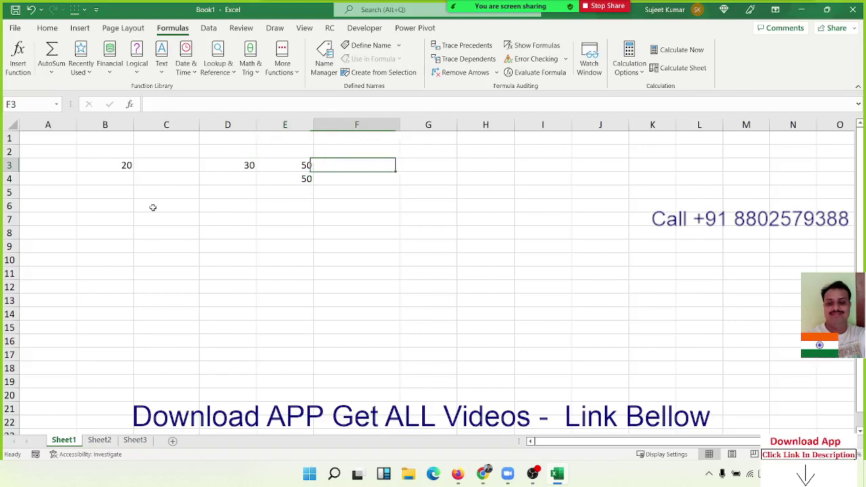
{"action": "key", "text": "Right"}
{"action": "key", "text": "Right"}
{"action": "key", "text": "Up"}
{"action": "key", "text": "Up"}
{"action": "key", "text": "Left"}
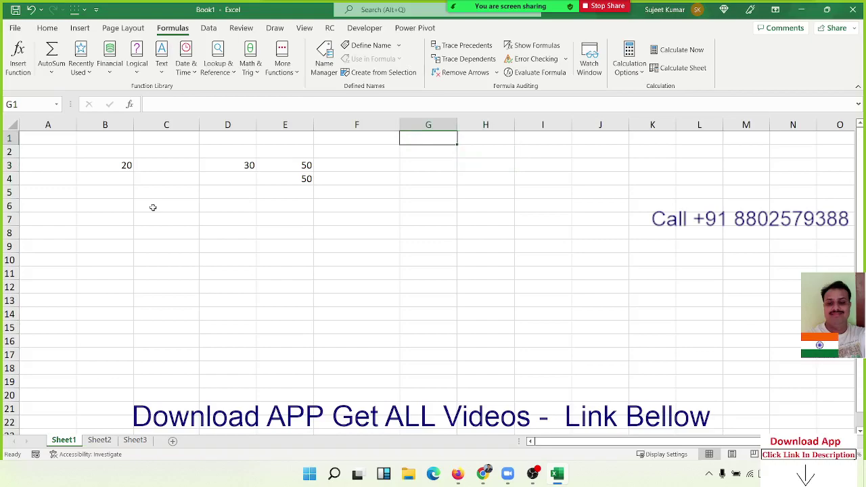
{"action": "type", "text": "+"}
{"action": "key", "text": "Return"}
{"action": "type", "text": "-"}
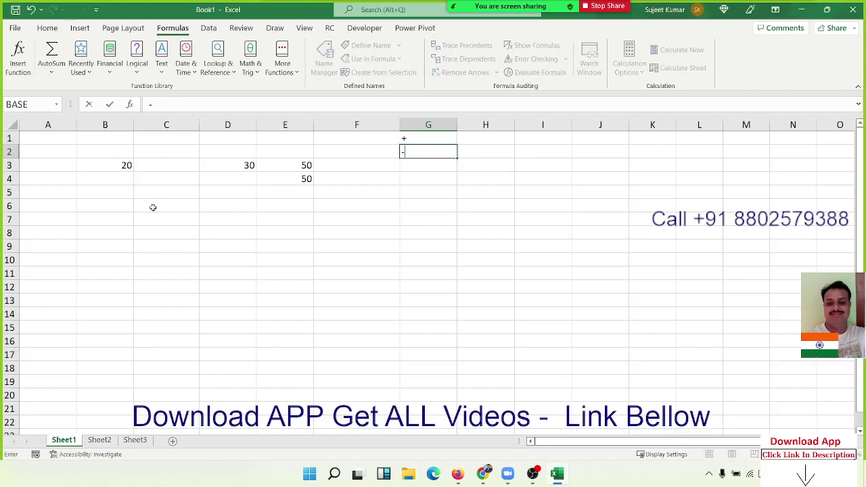
{"action": "key", "text": "Return"}
{"action": "type", "text": "*"}
{"action": "key", "text": "Return"}
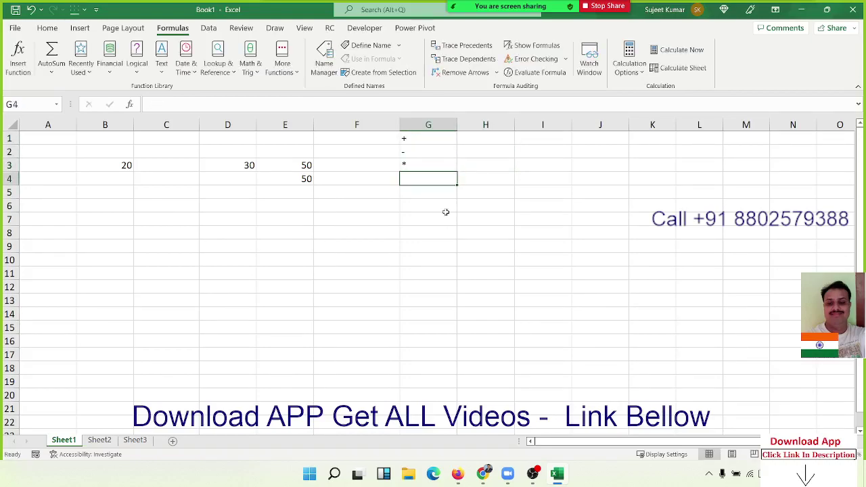
Add the operators / and ^ in G4 and G5.
{"action": "double_click", "coordinate": [435, 182]}
{"action": "type", "text": "/"}
{"action": "key", "text": "Return"}
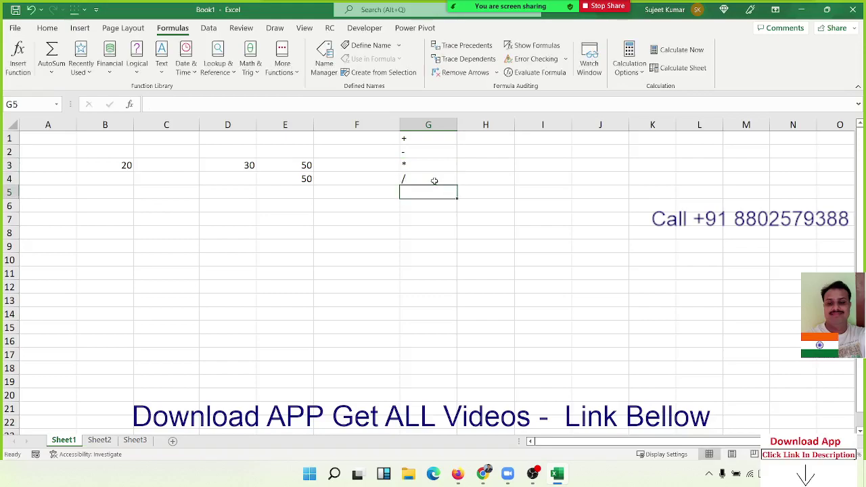
{"action": "type", "text": "^"}
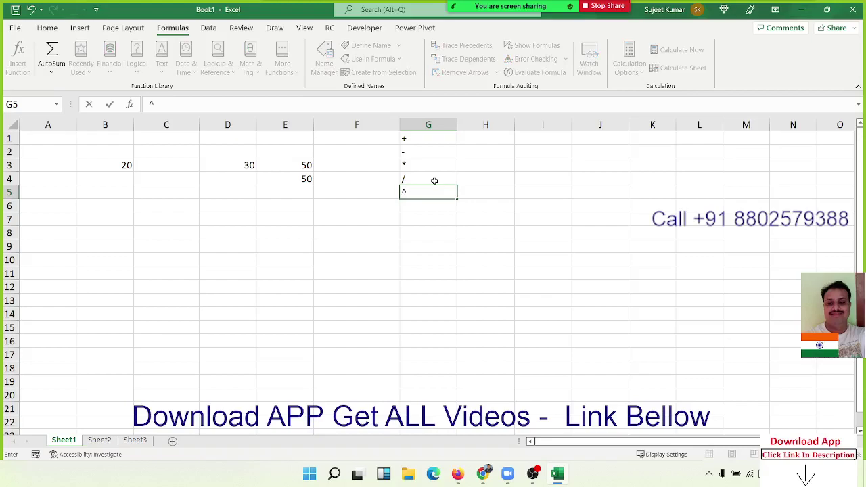
{"action": "key", "text": "Return"}
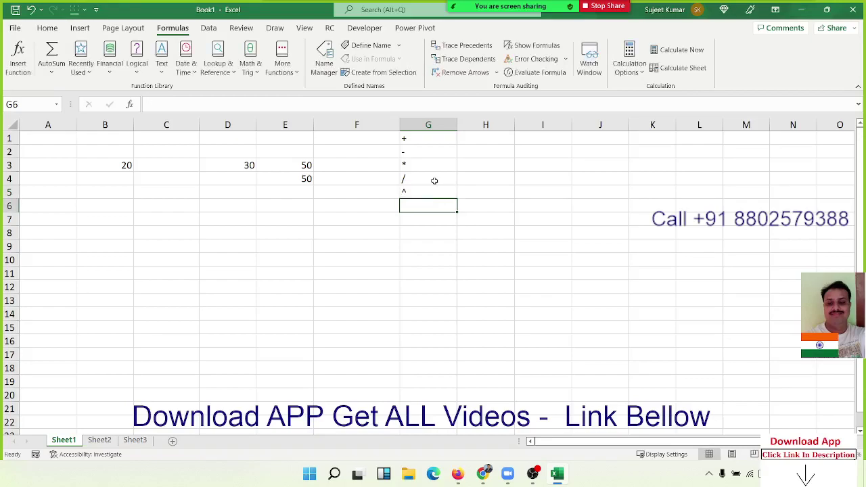
{"action": "key", "text": "Up"}
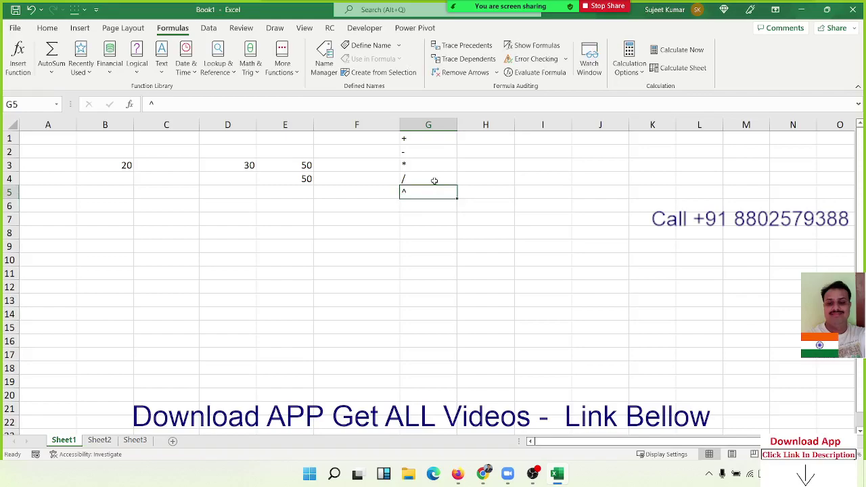
{"action": "key", "text": "Up"}
{"action": "key", "text": "Up"}
{"action": "key", "text": "Down"}
{"action": "key", "text": "Down"}
Select and review the five operators in G1:G5.
{"action": "left_click_drag", "start_coordinate": [435, 188], "coordinate": [427, 139]}
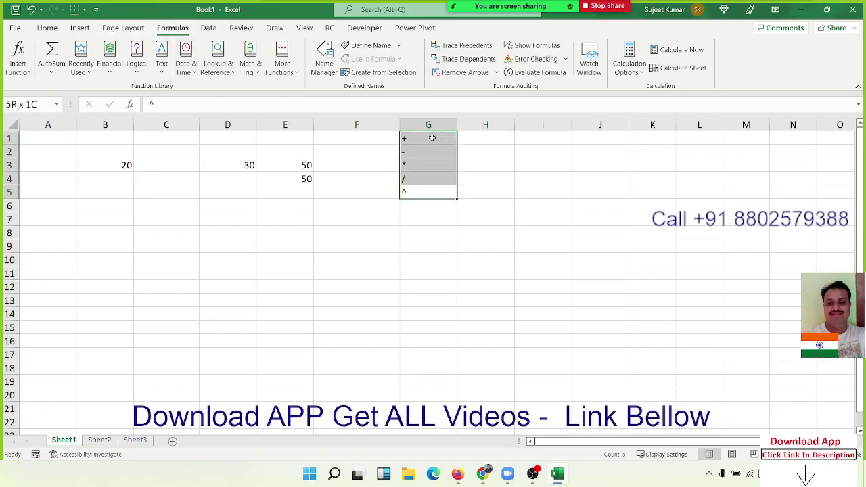
{"action": "left_click", "coordinate": [404, 166]}
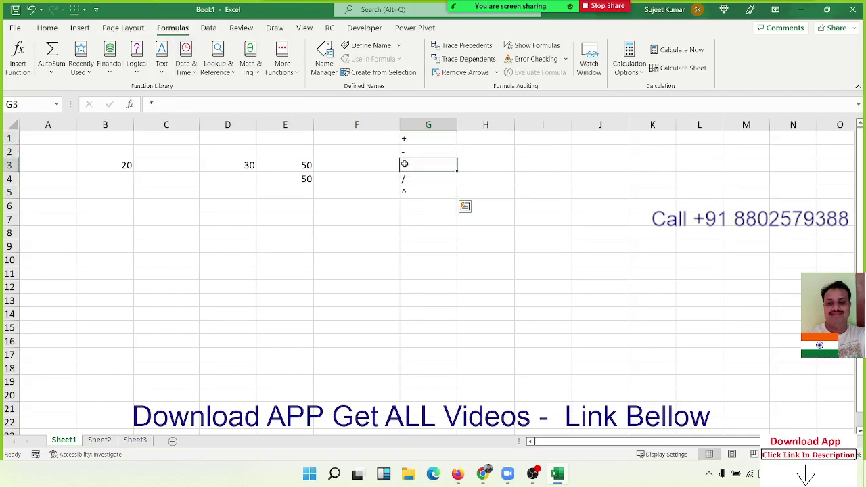
{"action": "key", "text": "Up"}
{"action": "key", "text": "Up"}
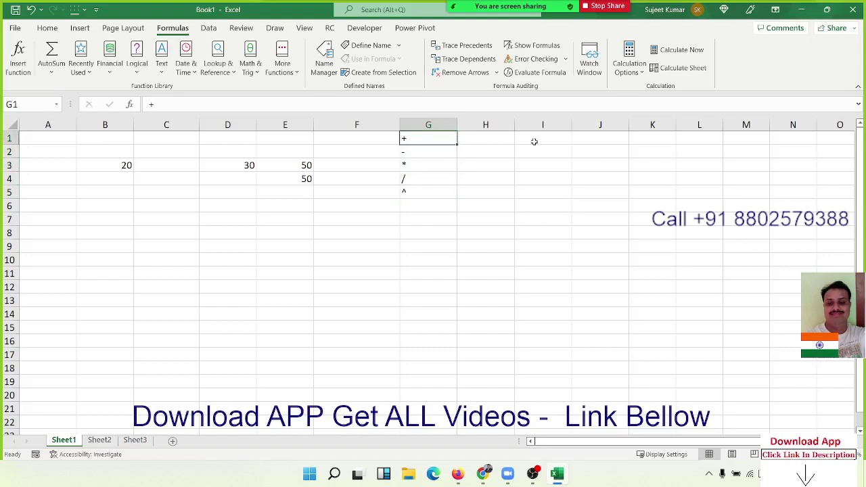
{"action": "key", "text": "Down"}
{"action": "key", "text": "Down"}
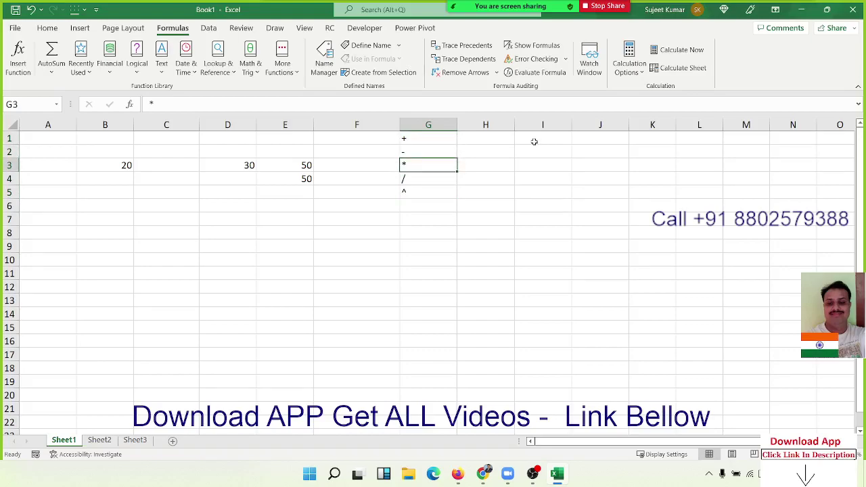
{"action": "key", "text": "Down"}
{"action": "key", "text": "Down"}
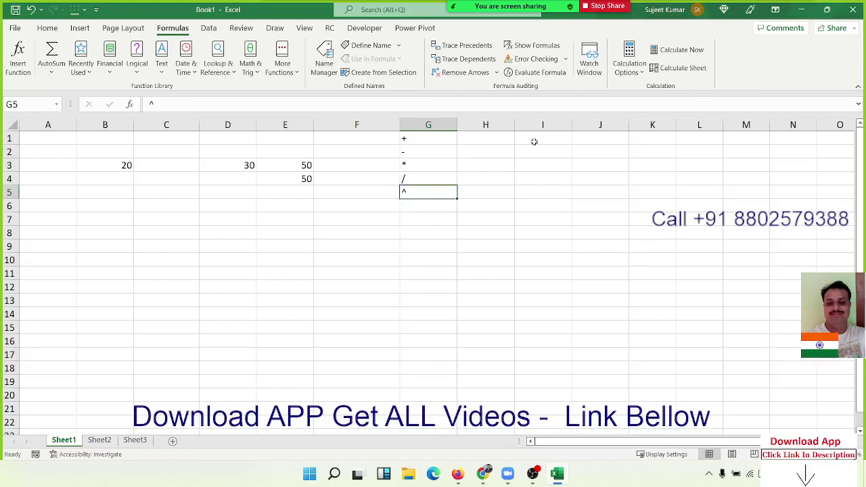
Test =10^2 in G6, showing 100, then clear it.
{"action": "key", "text": "Down"}
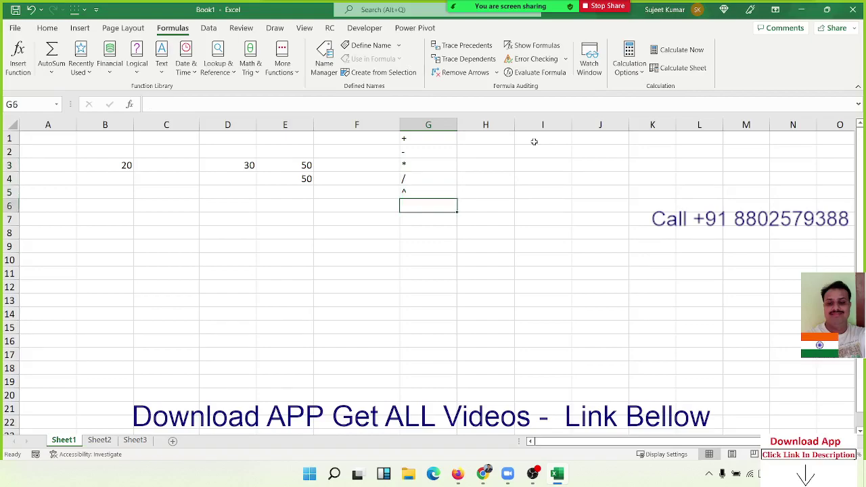
{"action": "key", "text": "Down"}
{"action": "key", "text": "Left"}
{"action": "key", "text": "Up"}
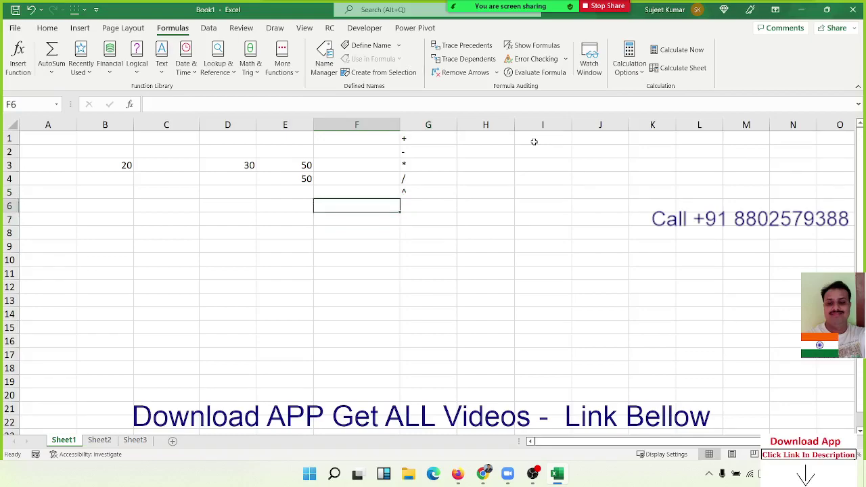
{"action": "key", "text": "Right"}
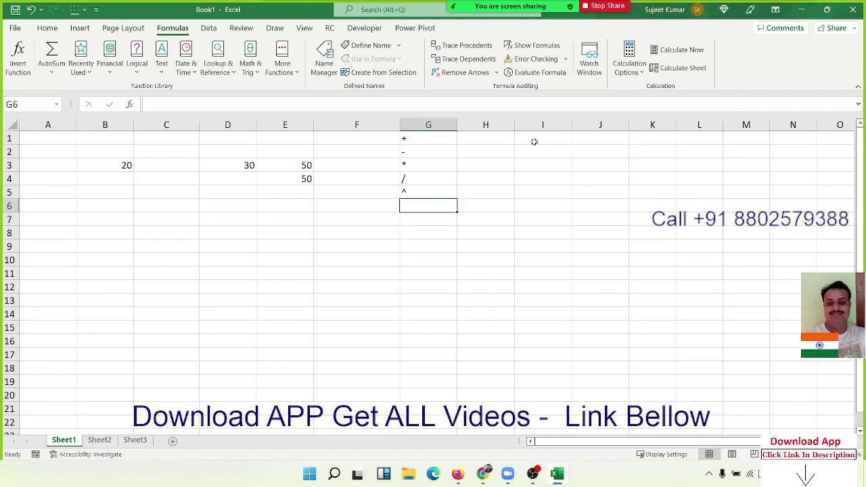
{"action": "type", "text": "="}
{"action": "type", "text": "10"}
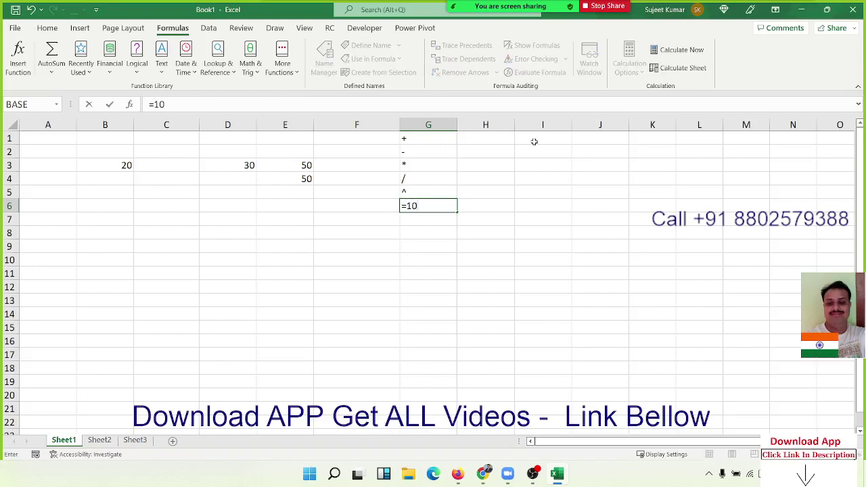
{"action": "type", "text": "^2"}
{"action": "key", "text": "Return"}
{"action": "key", "text": "Up"}
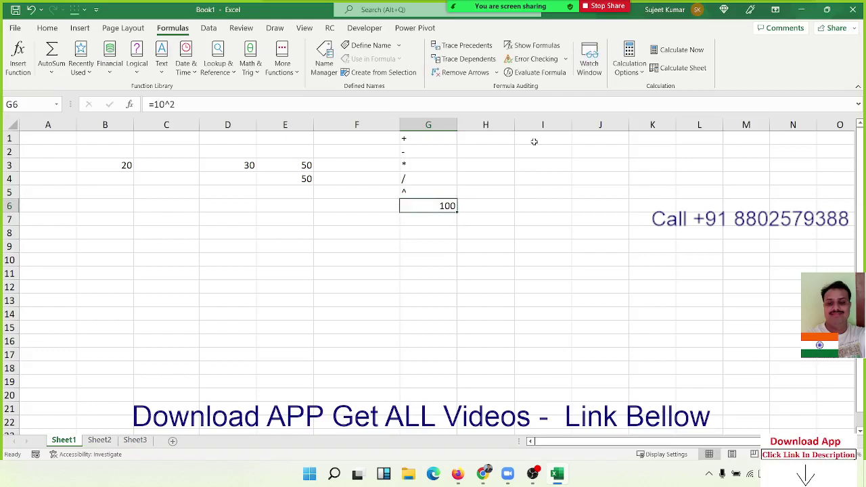
{"action": "key", "text": "Delete"}
Enter headings Q1 and Q2 in A6:B6 with 50 and 60 beneath them.
{"action": "left_click", "coordinate": [77, 207]}
{"action": "type", "text": "Q1"}
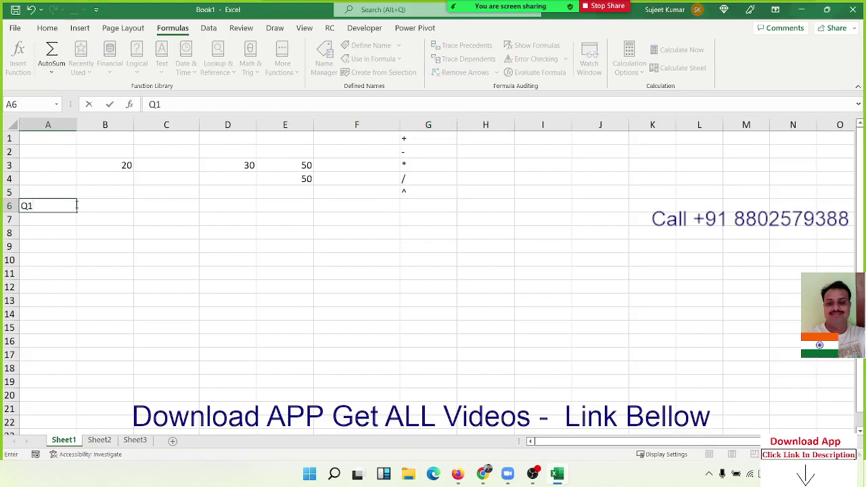
{"action": "key", "text": "Tab"}
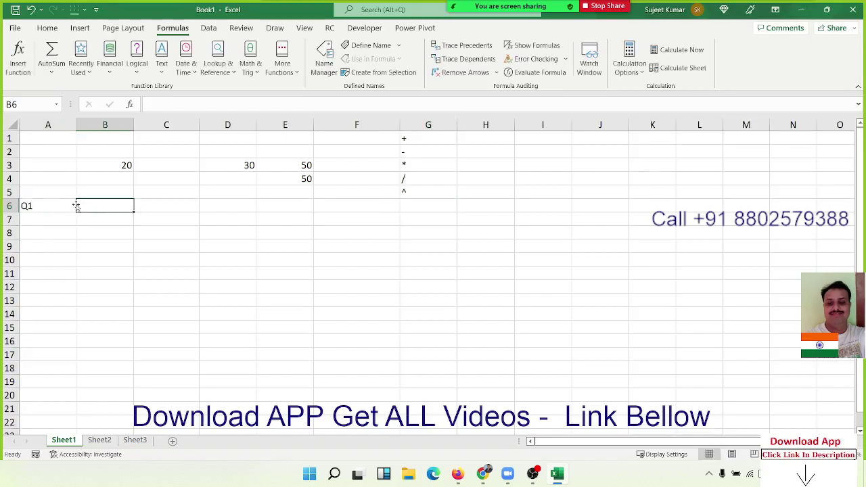
{"action": "type", "text": "Q"}
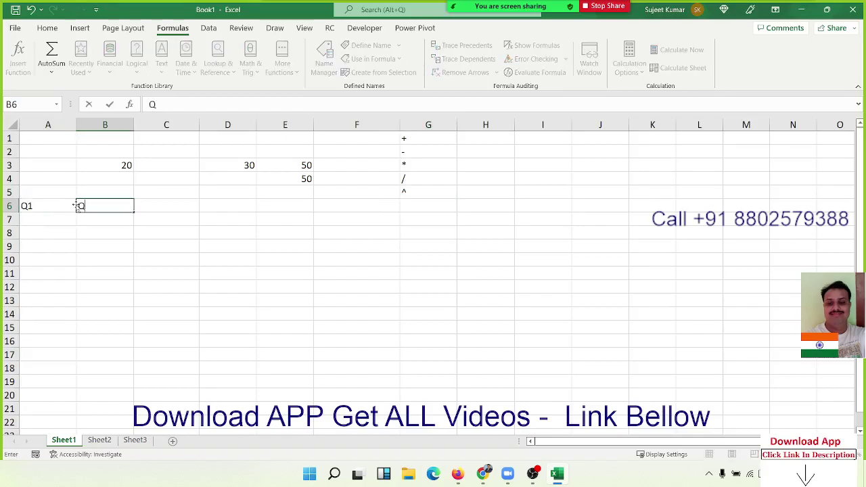
{"action": "type", "text": "2"}
{"action": "key", "text": "Return"}
{"action": "type", "text": "5"}
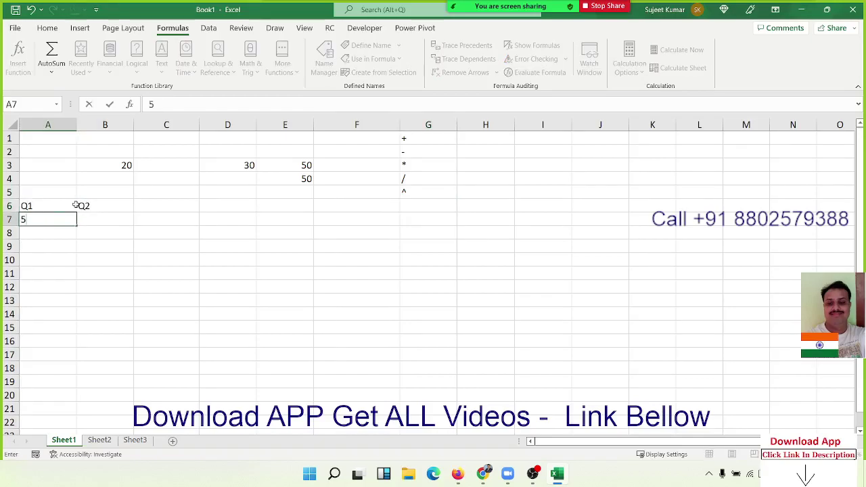
{"action": "type", "text": "0"}
{"action": "key", "text": "Tab"}
{"action": "type", "text": "6"}
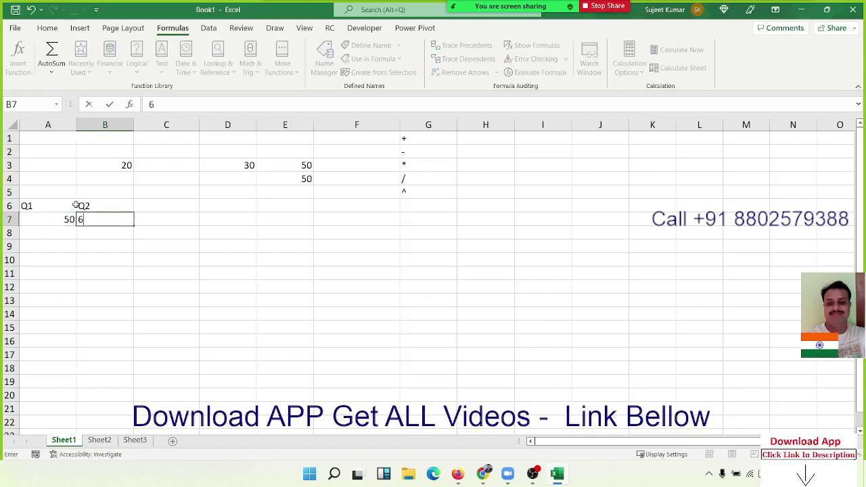
{"action": "type", "text": "0"}
{"action": "key", "text": "Tab"}
Add the heading Gr in C6.
{"action": "left_click", "coordinate": [76, 206]}
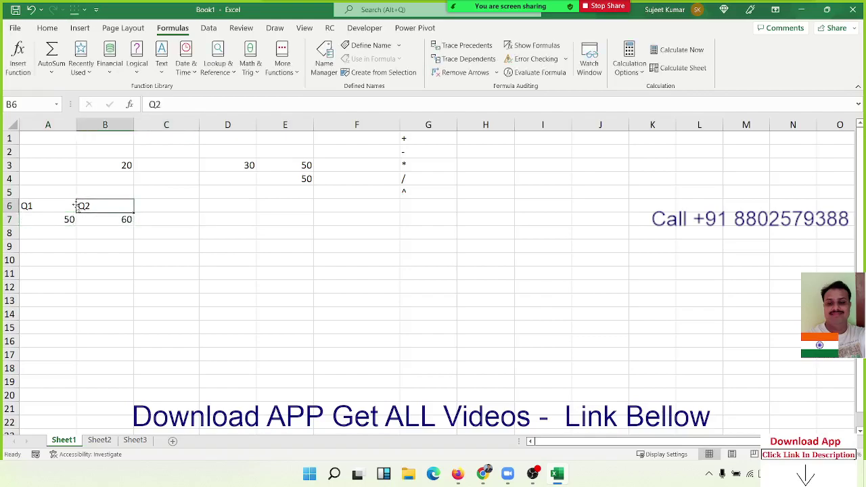
{"action": "key", "text": "Tab"}
{"action": "type", "text": "Gr"}
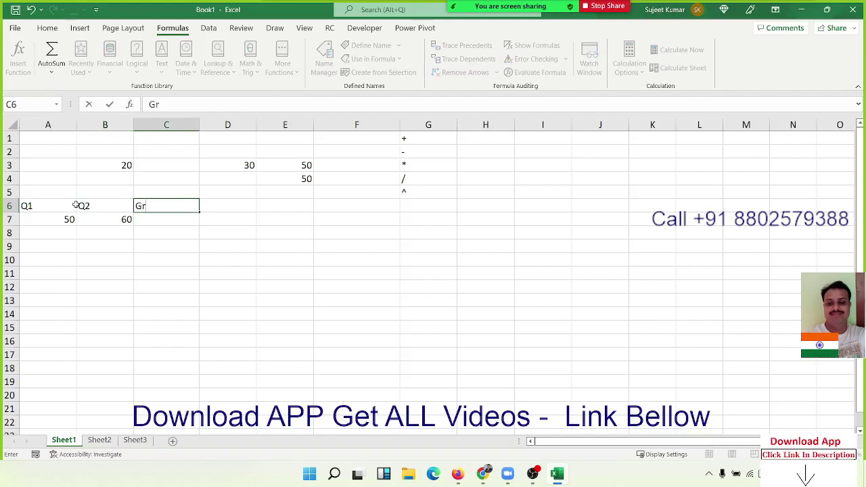
{"action": "key", "text": "Return"}
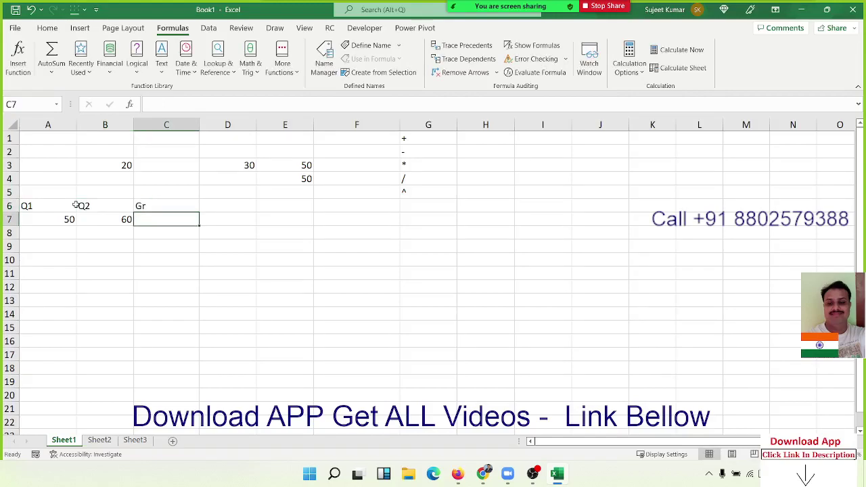
Dismiss Zoom's meeting time notice and turn on screen annotation.
{"action": "mouse_move", "coordinate": [569, 33]}
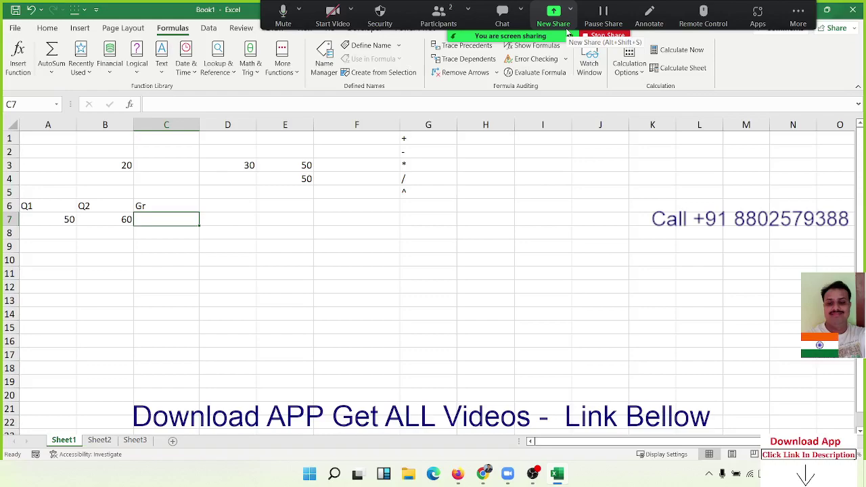
{"action": "left_click", "coordinate": [569, 154]}
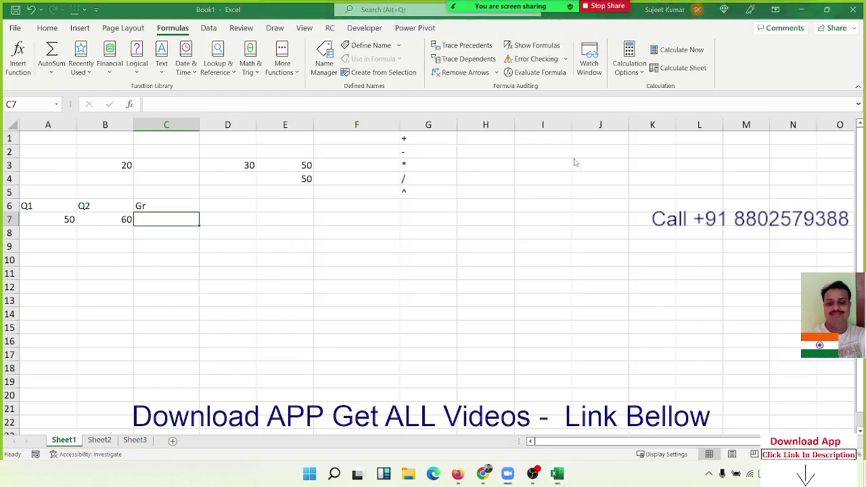
{"action": "mouse_move", "coordinate": [568, 8]}
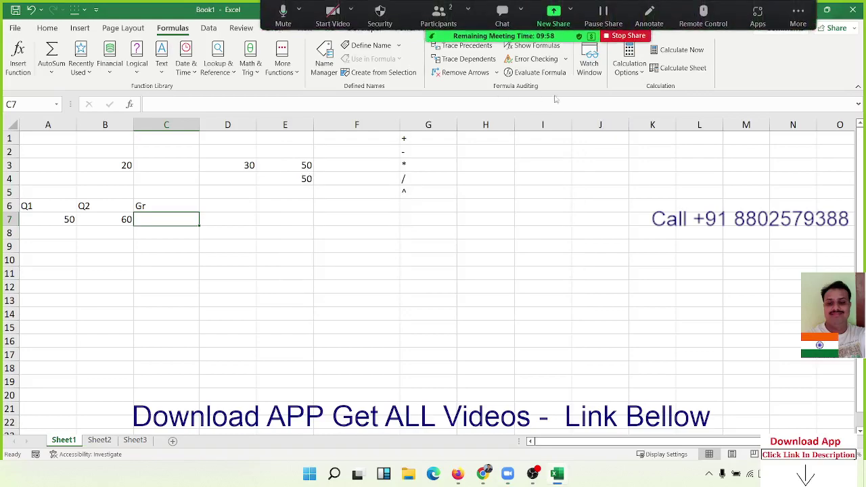
{"action": "left_click", "coordinate": [649, 15]}
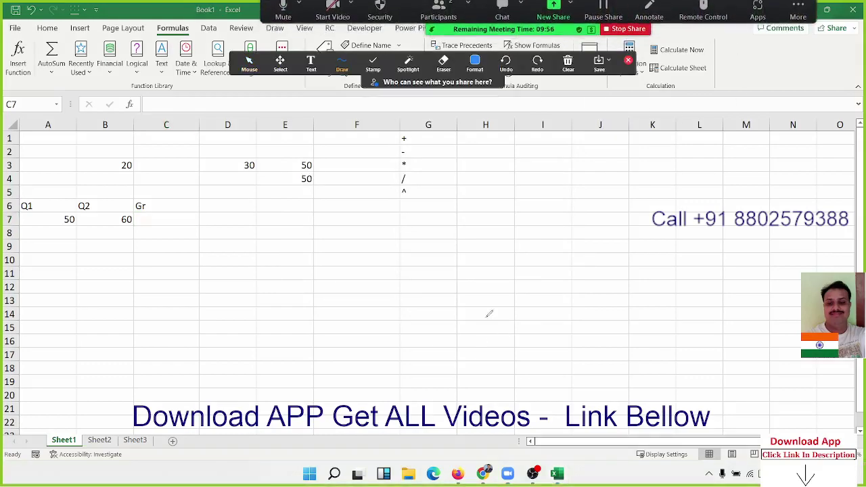
Hand-draw the growth formula (Q2 − Q1)/Q1 over the sheet, then stop annotating.
{"action": "mouse_move", "coordinate": [406, 197]}
{"action": "left_mouse_down"}
{"action": "mouse_move", "coordinate": [410, 326]}
{"action": "mouse_move", "coordinate": [466, 296]}
{"action": "left_mouse_up"}
{"action": "left_click_drag", "start_coordinate": [462, 225], "coordinate": [499, 366]}
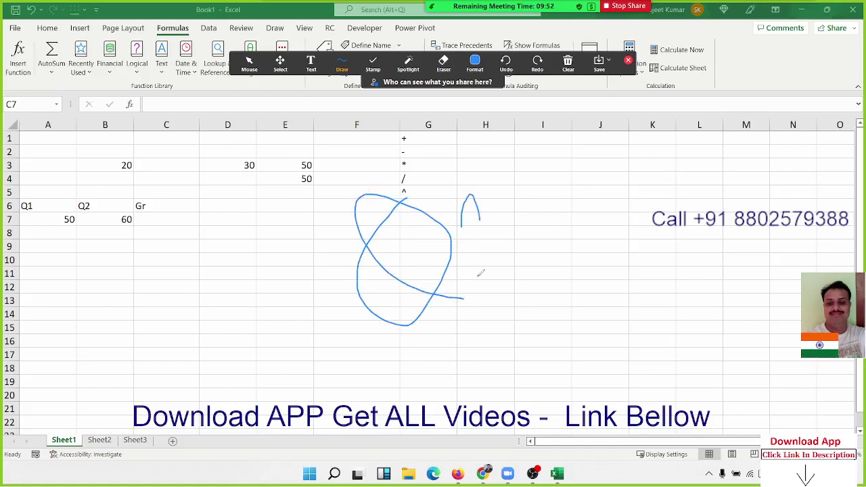
{"action": "left_click_drag", "start_coordinate": [508, 242], "coordinate": [542, 239]}
{"action": "left_click_drag", "start_coordinate": [576, 195], "coordinate": [633, 218]}
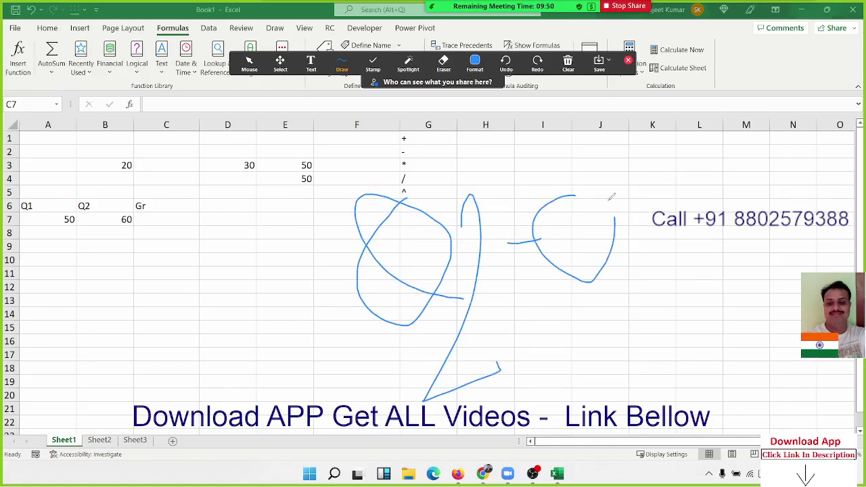
{"action": "left_click_drag", "start_coordinate": [637, 178], "coordinate": [646, 253]}
{"action": "left_click_drag", "start_coordinate": [401, 345], "coordinate": [686, 263]}
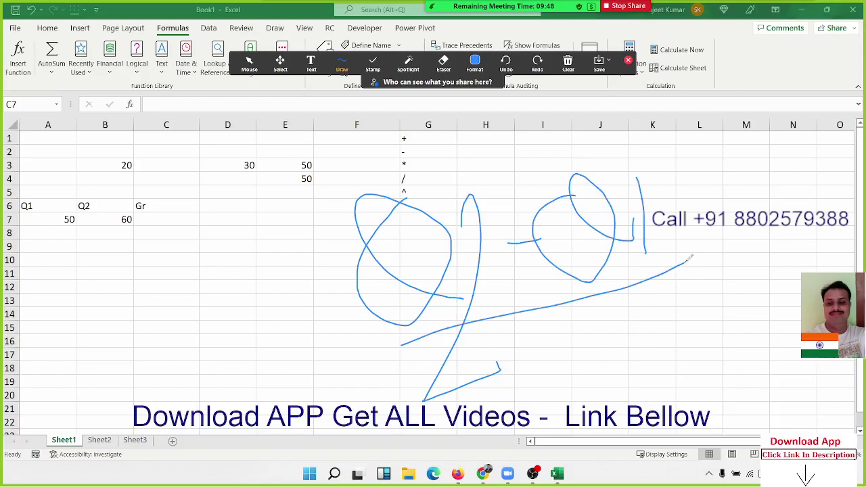
{"action": "mouse_move", "coordinate": [578, 330]}
{"action": "left_mouse_down"}
{"action": "mouse_move", "coordinate": [570, 340]}
{"action": "mouse_move", "coordinate": [642, 387]}
{"action": "left_mouse_up"}
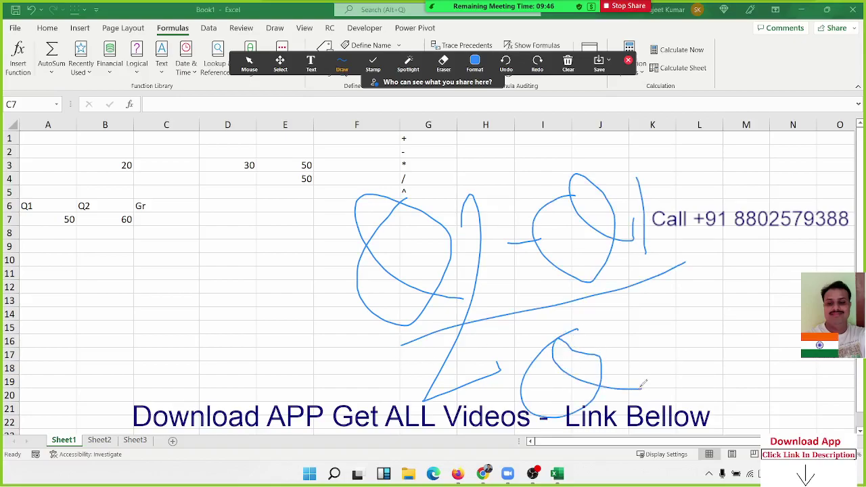
{"action": "left_click_drag", "start_coordinate": [637, 320], "coordinate": [654, 374]}
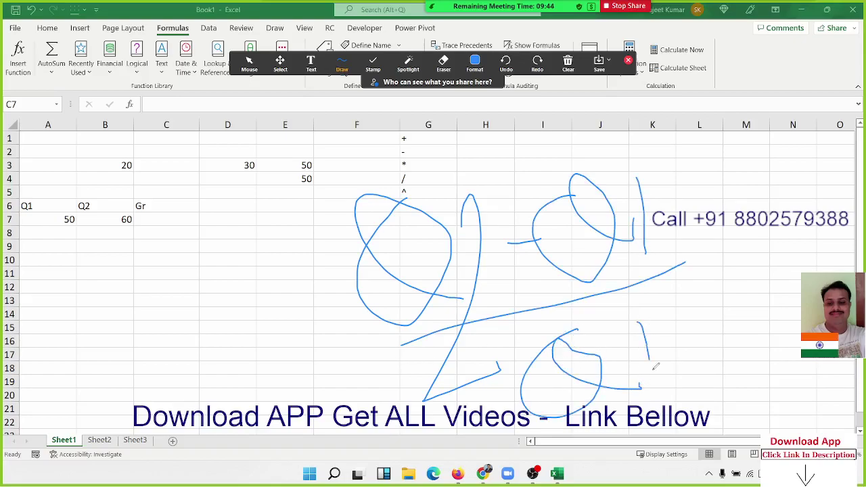
{"action": "left_click", "coordinate": [628, 60]}
{"action": "left_click", "coordinate": [179, 217]}
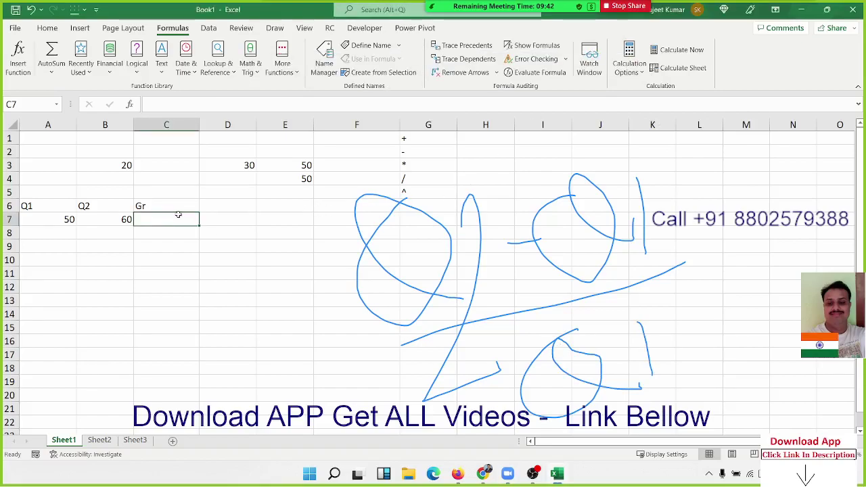
Enter =(B7-A7)/A7 in C7 to compute growth from 50 to 60.
{"action": "type", "text": "=("}
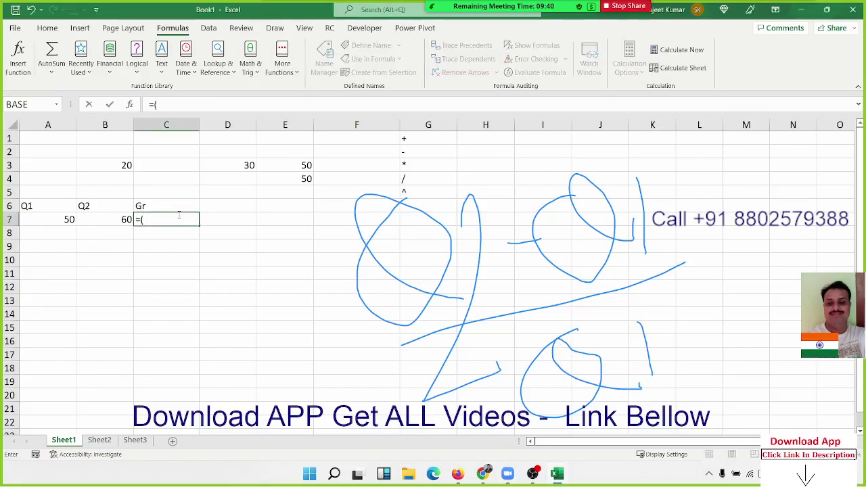
{"action": "key", "text": "Left"}
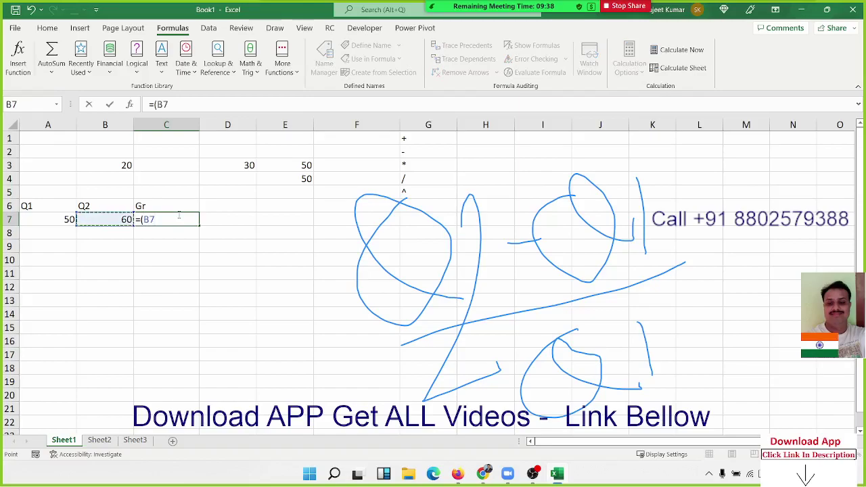
{"action": "type", "text": "-"}
{"action": "key", "text": "Left"}
{"action": "key", "text": "Left"}
{"action": "type", "text": ")"}
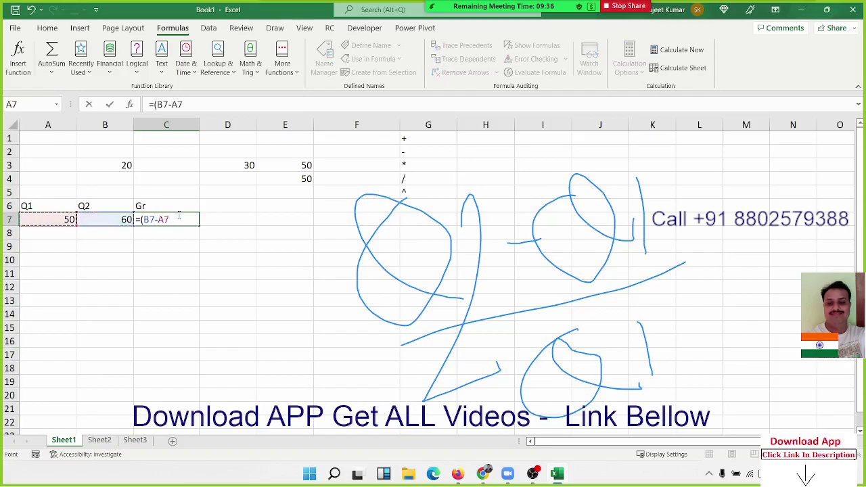
{"action": "key", "text": "Left"}
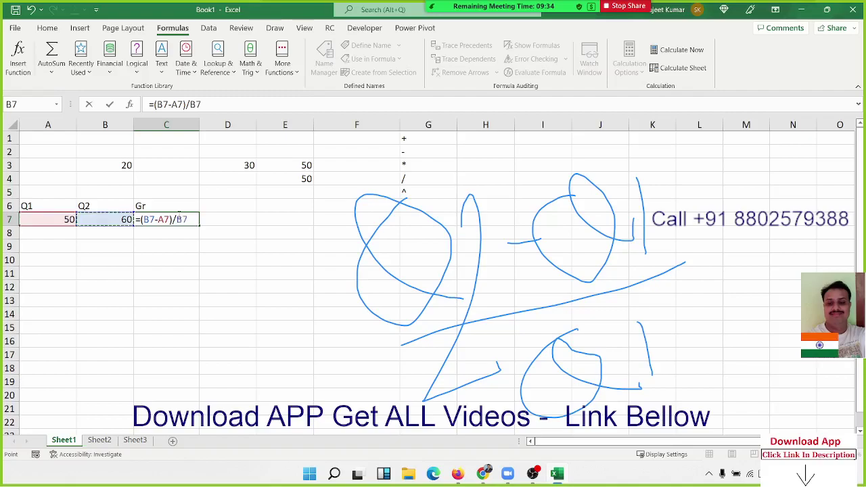
{"action": "key", "text": "Left"}
{"action": "key", "text": "Return"}
Format C7 with Percent Style so it shows 20%.
{"action": "left_click", "coordinate": [178, 215]}
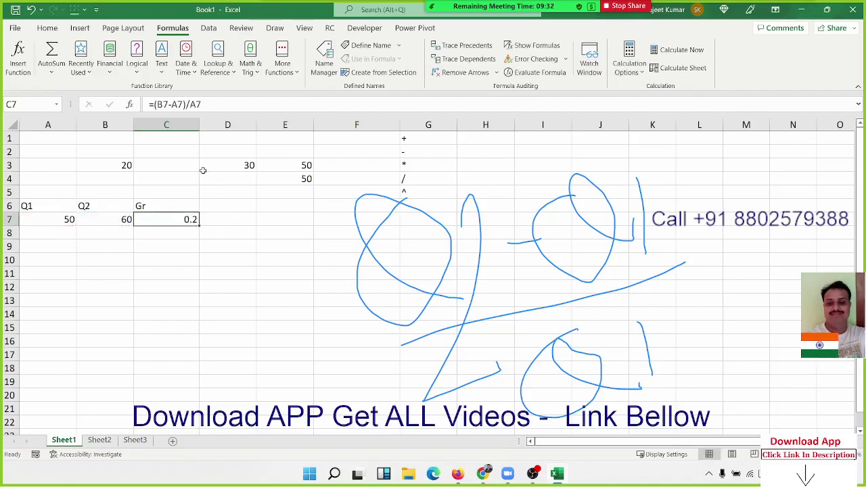
{"action": "left_click", "coordinate": [48, 28]}
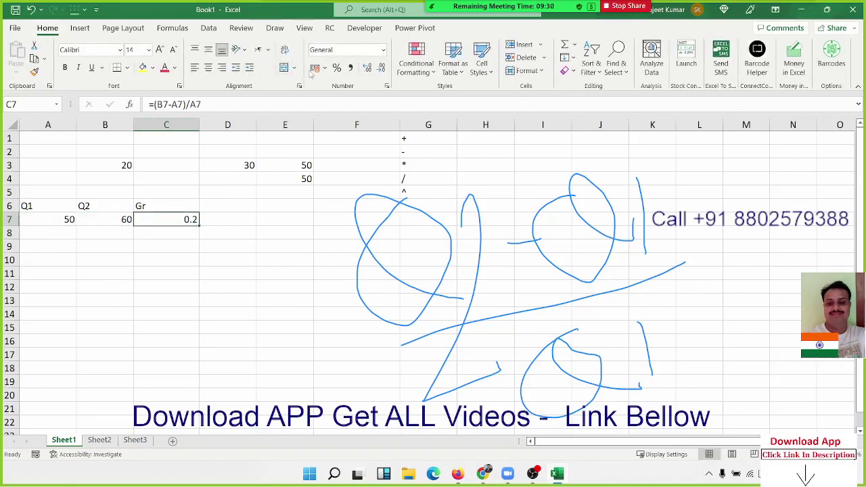
{"action": "left_click", "coordinate": [336, 67]}
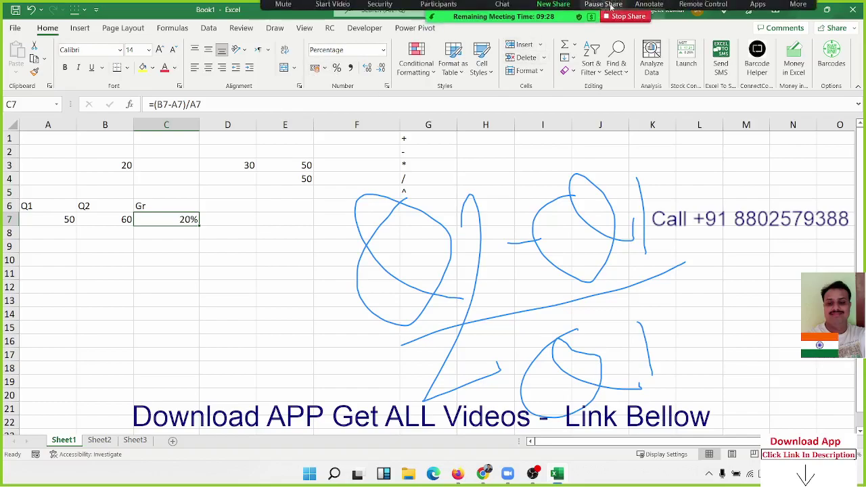
Reopen Zoom annotation and close it again without erasing the drawings.
{"action": "left_click", "coordinate": [649, 13]}
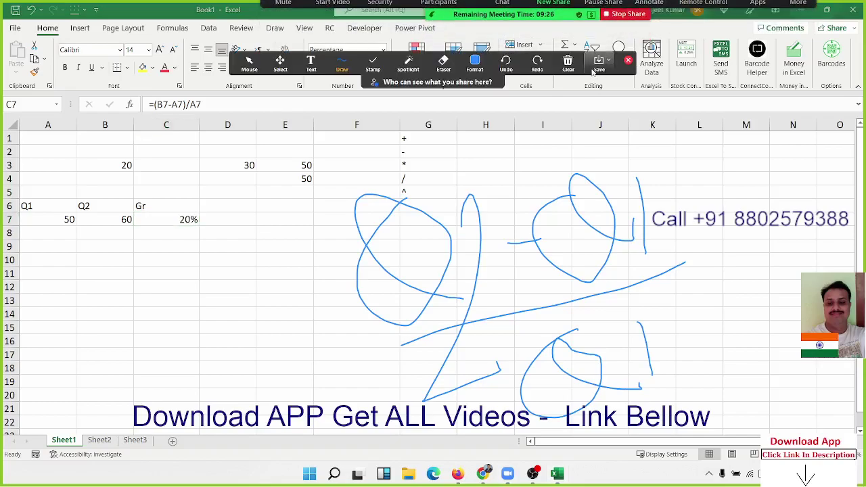
{"action": "left_click", "coordinate": [574, 68]}
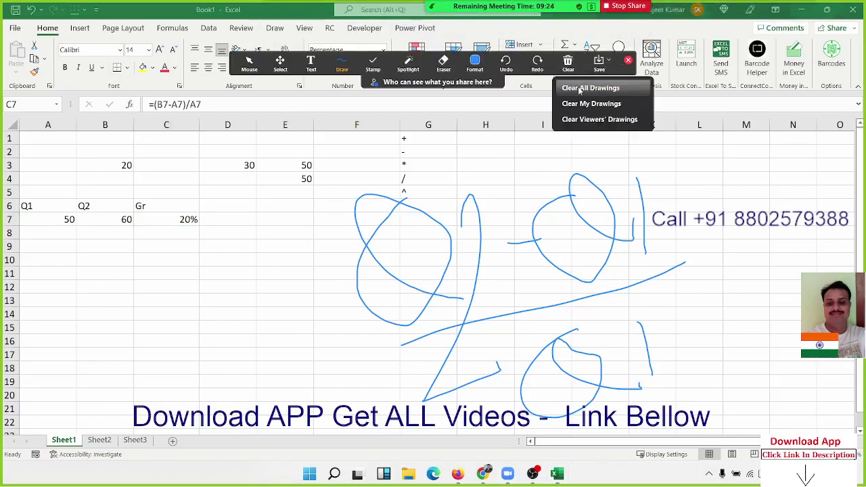
{"action": "left_click", "coordinate": [568, 65]}
{"action": "left_click", "coordinate": [628, 60]}
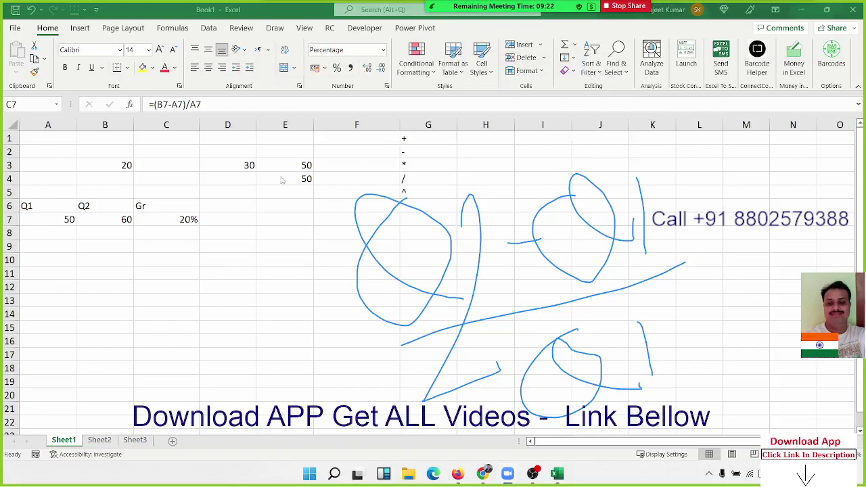
Toggle C7 between percent and decimal, leaving 0.2 with the formula unchanged.
{"action": "left_click", "coordinate": [190, 220]}
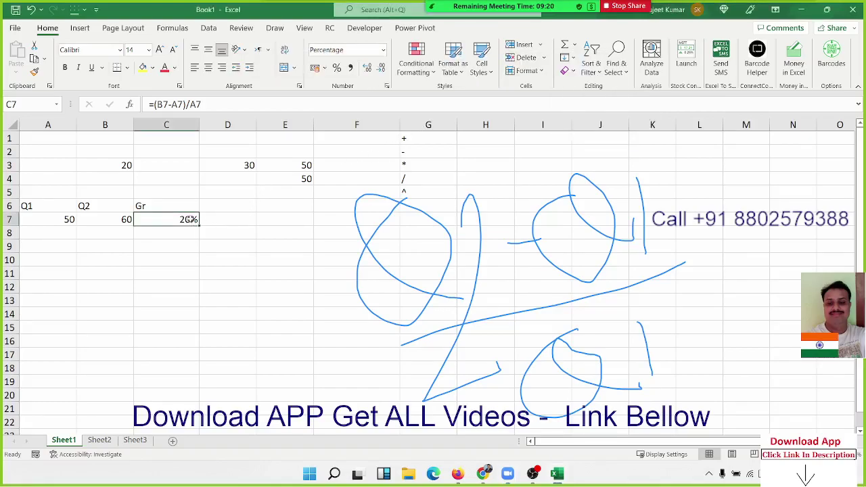
{"action": "key", "text": "ctrl+z"}
{"action": "left_click", "coordinate": [337, 68]}
{"action": "key", "text": "ctrl+z"}
{"action": "double_click", "coordinate": [185, 220]}
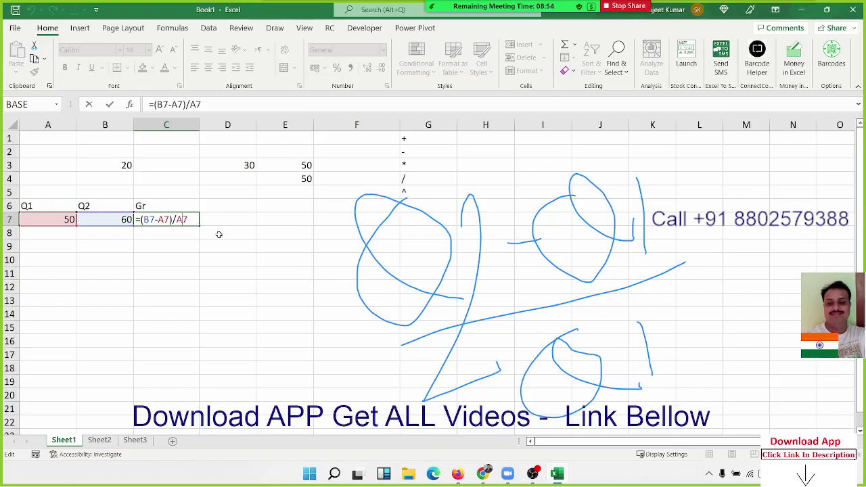
{"action": "key", "text": "ctrl+Return"}
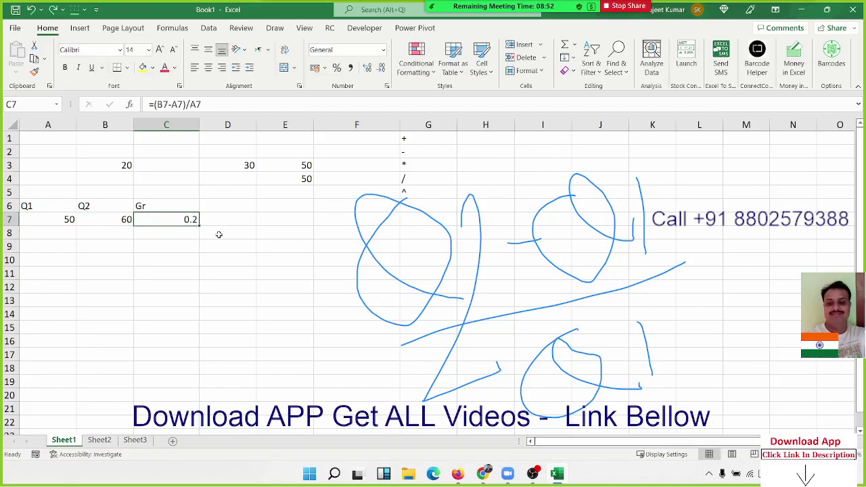
Erase all the screen-annotation ink from the sheet.
{"action": "left_click", "coordinate": [337, 70]}
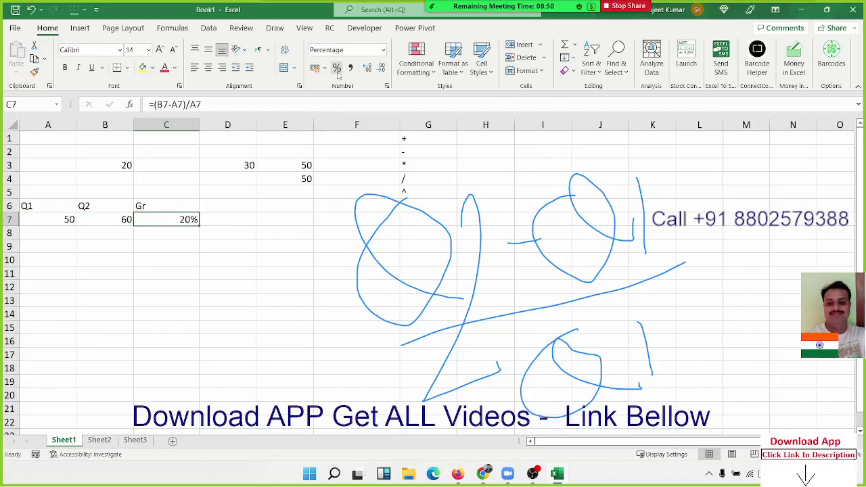
{"action": "mouse_move", "coordinate": [480, 23]}
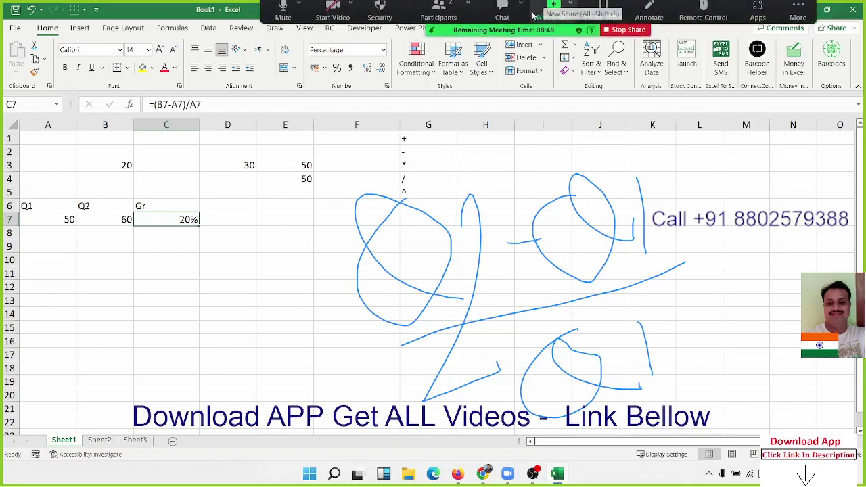
{"action": "left_click", "coordinate": [651, 26]}
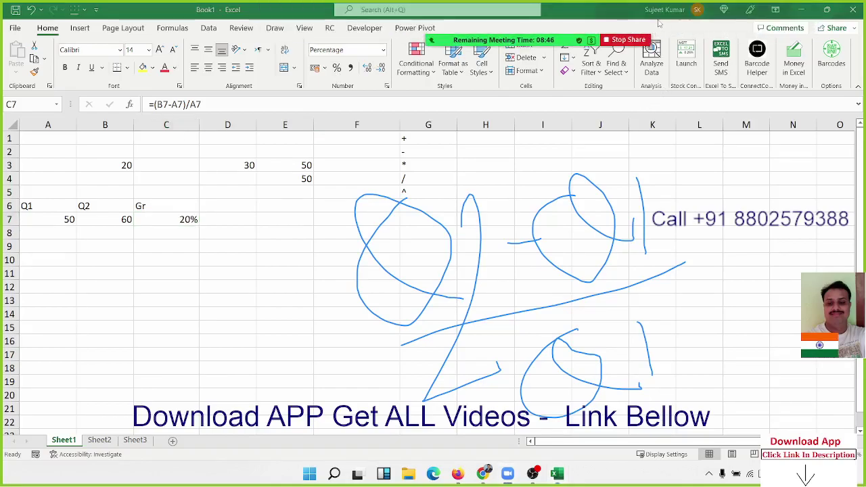
{"action": "left_click", "coordinate": [568, 63]}
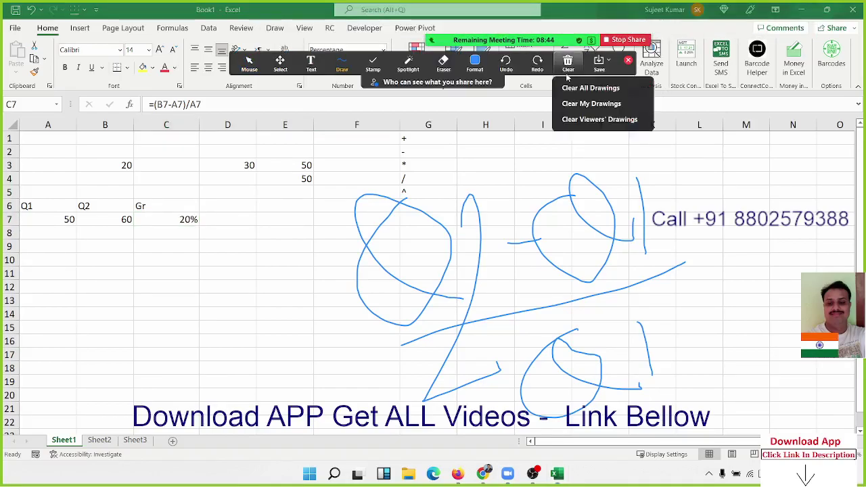
{"action": "left_click", "coordinate": [575, 101]}
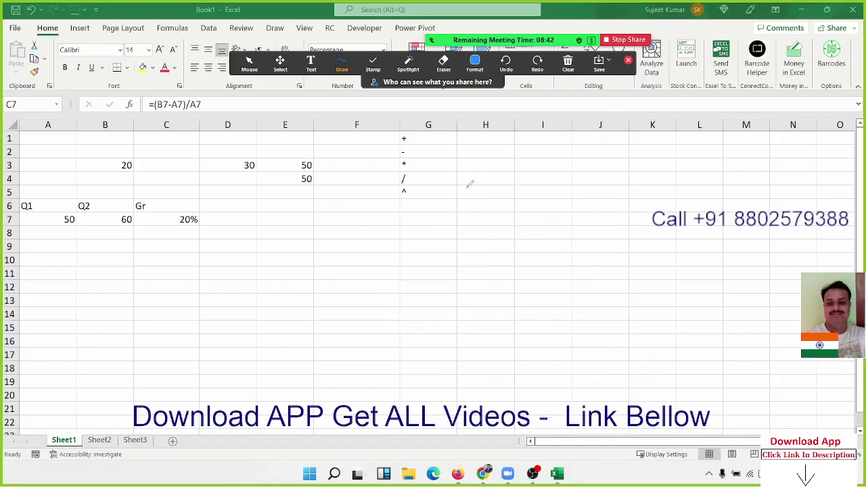
{"action": "left_click", "coordinate": [628, 61]}
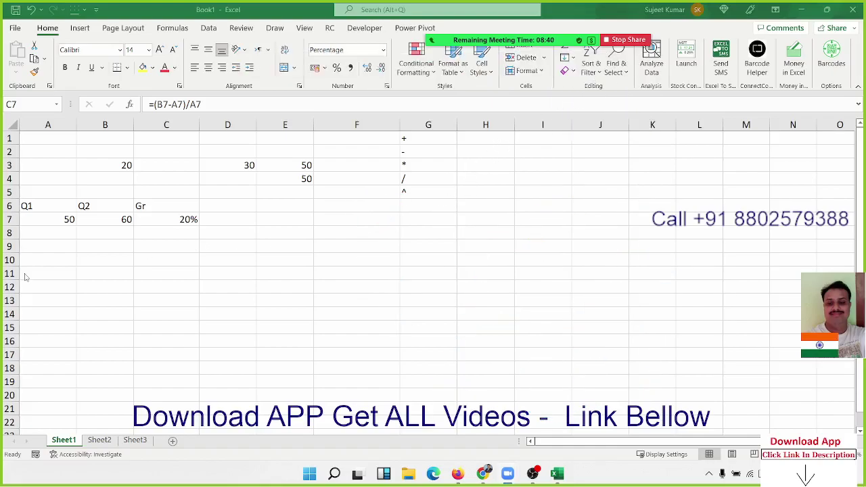
Enter the label P in A9 with the principal 50000 in B9.
{"action": "left_click", "coordinate": [60, 248]}
{"action": "type", "text": "P"}
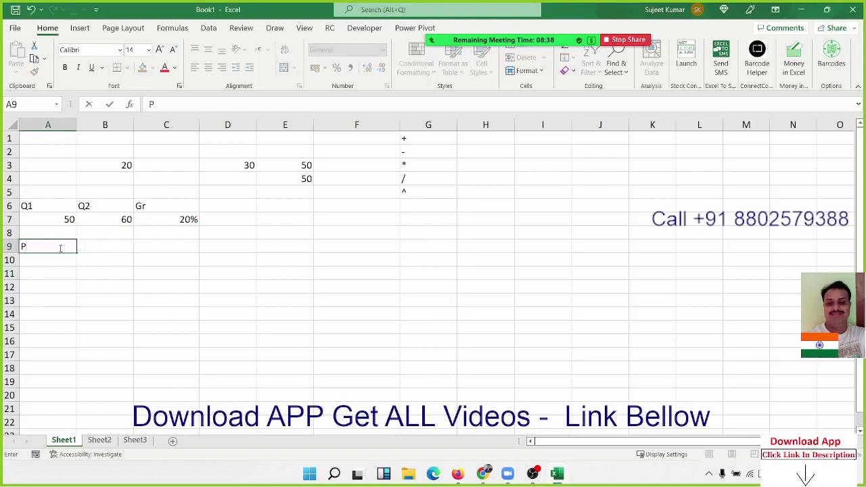
{"action": "key", "text": "Tab"}
{"action": "key", "text": "Return"}
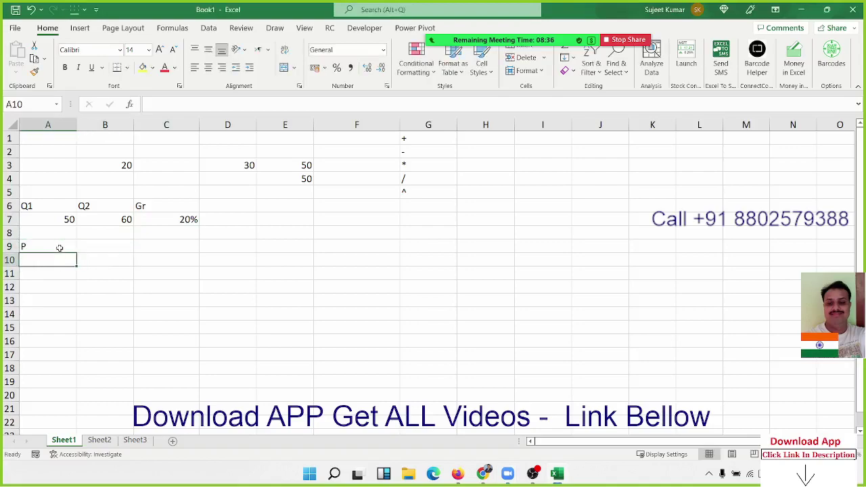
{"action": "left_click", "coordinate": [59, 248]}
{"action": "key", "text": "Tab"}
{"action": "type", "text": "50000"}
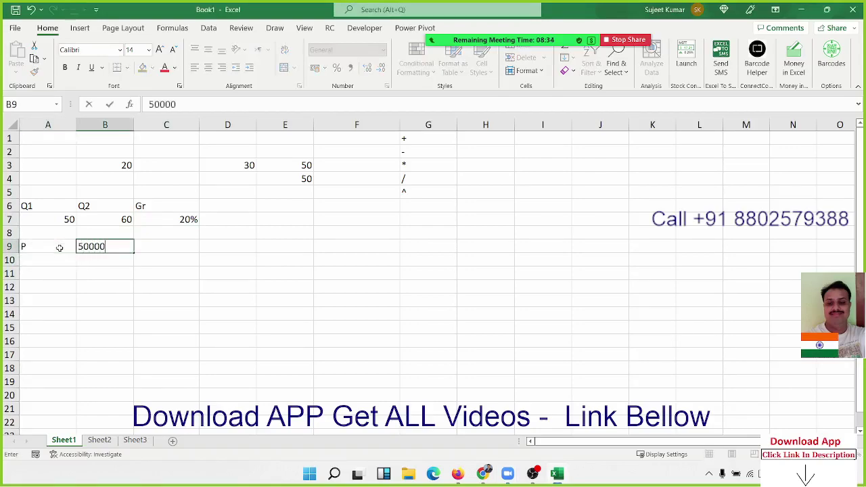
{"action": "key", "text": "Return"}
Enter R with 10% in row 10 and T with 5 in row 11.
{"action": "type", "text": "R"}
{"action": "key", "text": "Tab"}
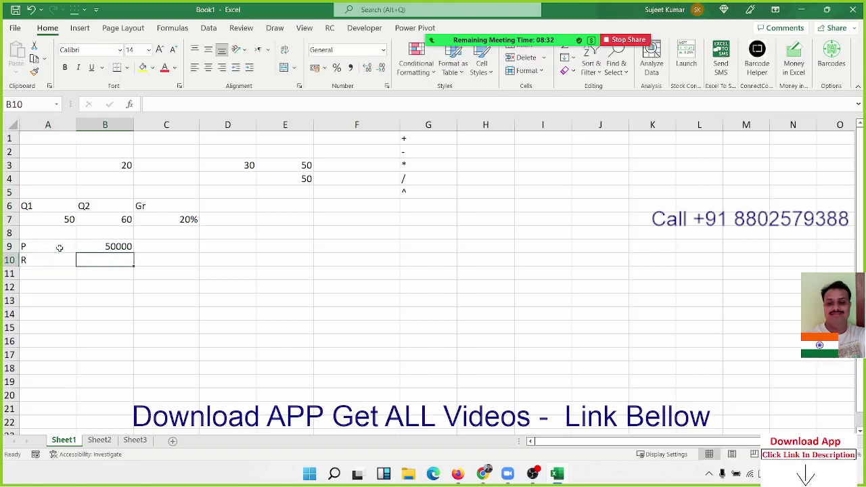
{"action": "type", "text": "10"}
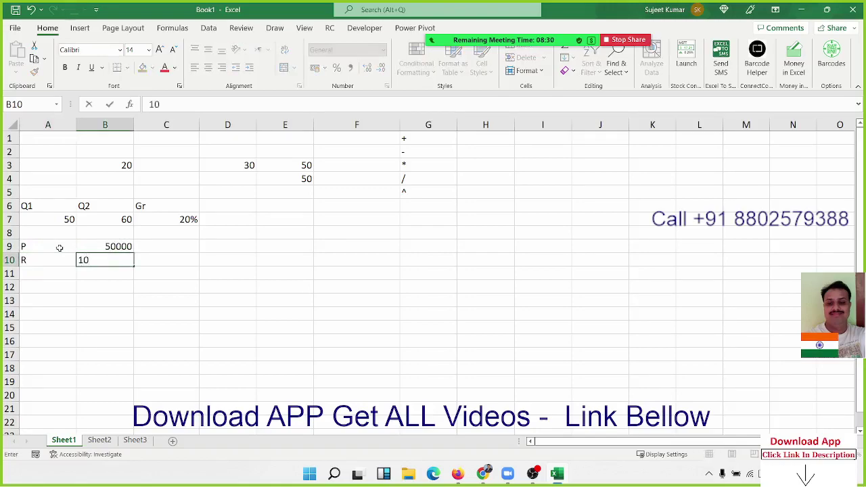
{"action": "type", "text": "%"}
{"action": "key", "text": "Return"}
{"action": "type", "text": "T"}
{"action": "key", "text": "Tab"}
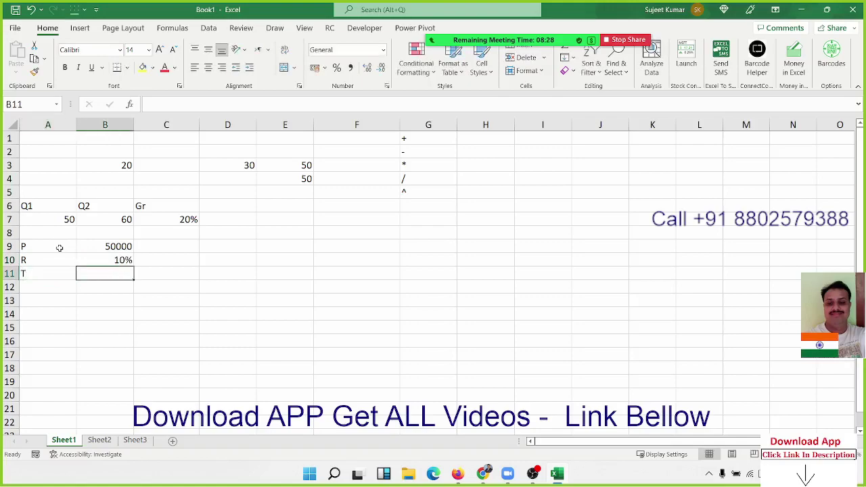
{"action": "type", "text": "5"}
{"action": "key", "text": "Down"}
Add the Amt label in C13 and land on D13.
{"action": "key", "text": "Right"}
{"action": "key", "text": "Down"}
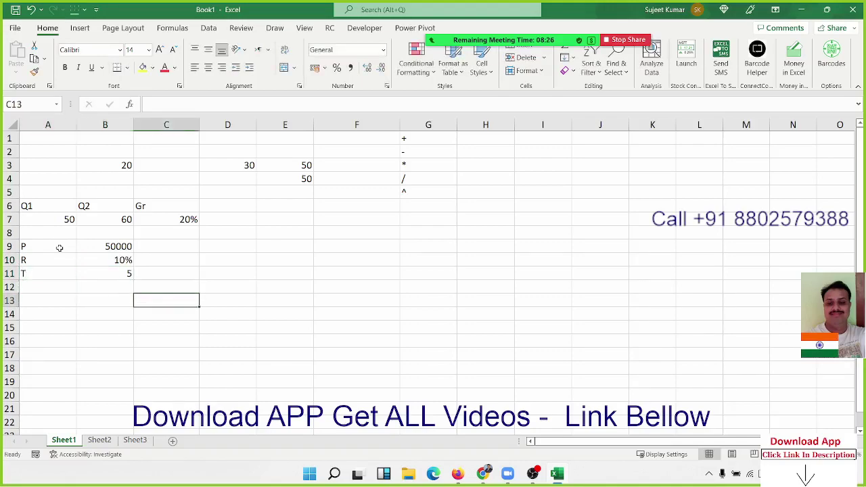
{"action": "type", "text": "Amt"}
{"action": "key", "text": "Return"}
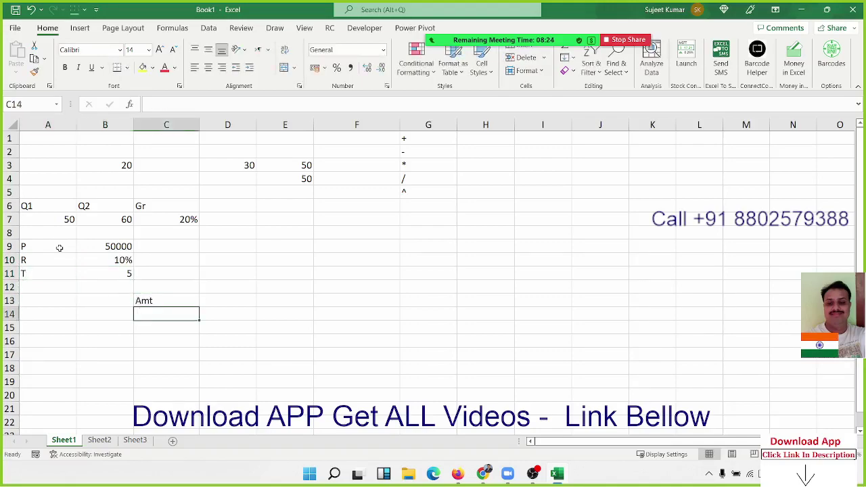
{"action": "key", "text": "Up"}
{"action": "key", "text": "Right"}
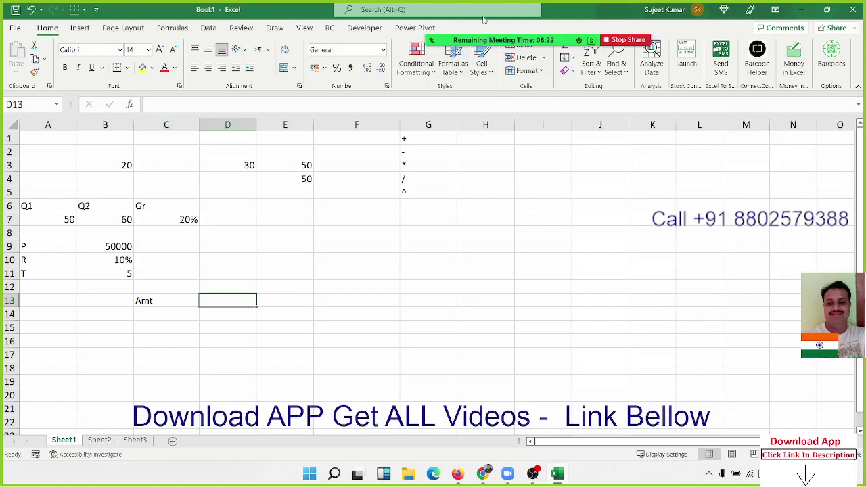
Write A = P×(1+r/n)^(t×n) in ink over the sheet.
{"action": "mouse_move", "coordinate": [548, 42]}
{"action": "left_click", "coordinate": [649, 20]}
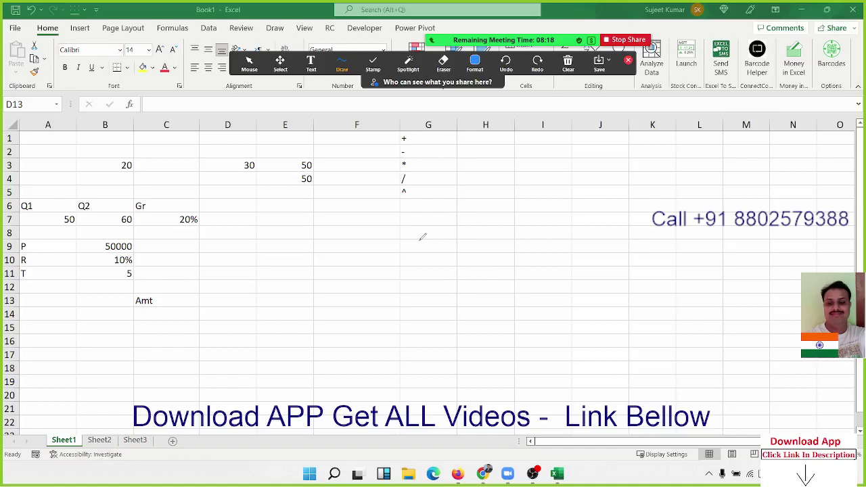
{"action": "mouse_move", "coordinate": [325, 239]}
{"action": "left_mouse_down"}
{"action": "mouse_move", "coordinate": [349, 283]}
{"action": "mouse_move", "coordinate": [362, 249]}
{"action": "mouse_move", "coordinate": [397, 231]}
{"action": "mouse_move", "coordinate": [393, 242]}
{"action": "left_mouse_up"}
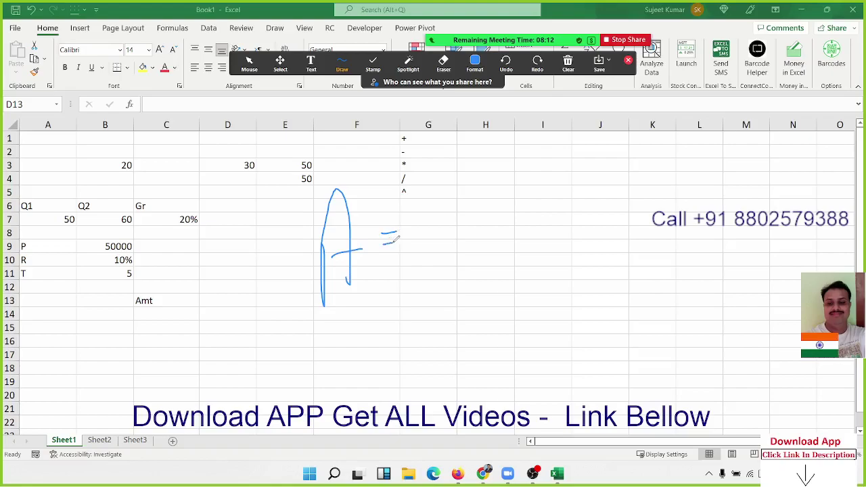
{"action": "left_click_drag", "start_coordinate": [415, 203], "coordinate": [414, 255]}
{"action": "mouse_move", "coordinate": [415, 206]}
{"action": "left_mouse_down"}
{"action": "mouse_move", "coordinate": [466, 227]}
{"action": "mouse_move", "coordinate": [456, 231]}
{"action": "left_mouse_up"}
{"action": "left_click_drag", "start_coordinate": [484, 165], "coordinate": [532, 252]}
{"action": "mouse_move", "coordinate": [495, 197]}
{"action": "left_mouse_down"}
{"action": "mouse_move", "coordinate": [515, 238]}
{"action": "mouse_move", "coordinate": [541, 198]}
{"action": "mouse_move", "coordinate": [542, 225]}
{"action": "left_mouse_up"}
{"action": "mouse_move", "coordinate": [553, 177]}
{"action": "left_mouse_down"}
{"action": "mouse_move", "coordinate": [575, 179]}
{"action": "mouse_move", "coordinate": [594, 142]}
{"action": "left_mouse_up"}
{"action": "mouse_move", "coordinate": [594, 191]}
{"action": "left_mouse_down"}
{"action": "mouse_move", "coordinate": [569, 232]}
{"action": "mouse_move", "coordinate": [591, 208]}
{"action": "mouse_move", "coordinate": [597, 222]}
{"action": "left_mouse_up"}
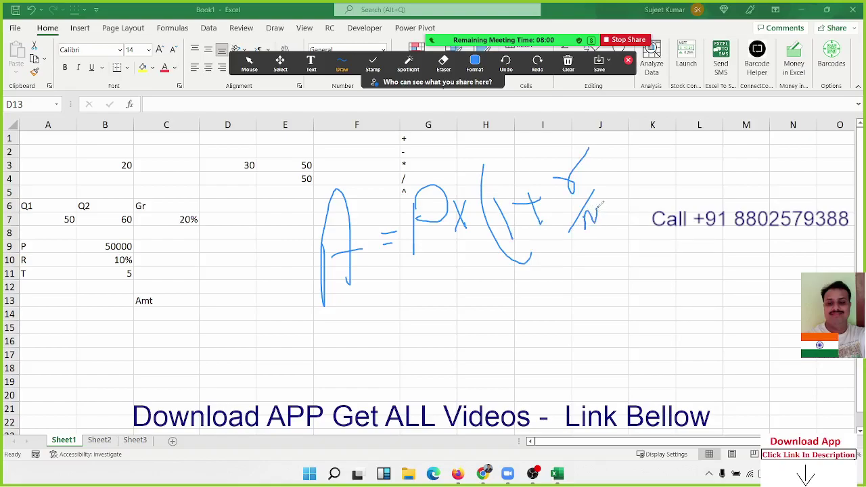
{"action": "left_click_drag", "start_coordinate": [588, 146], "coordinate": [633, 209]}
{"action": "mouse_move", "coordinate": [608, 134]}
{"action": "left_mouse_down"}
{"action": "mouse_move", "coordinate": [653, 137]}
{"action": "mouse_move", "coordinate": [675, 113]}
{"action": "mouse_move", "coordinate": [685, 139]}
{"action": "left_mouse_up"}
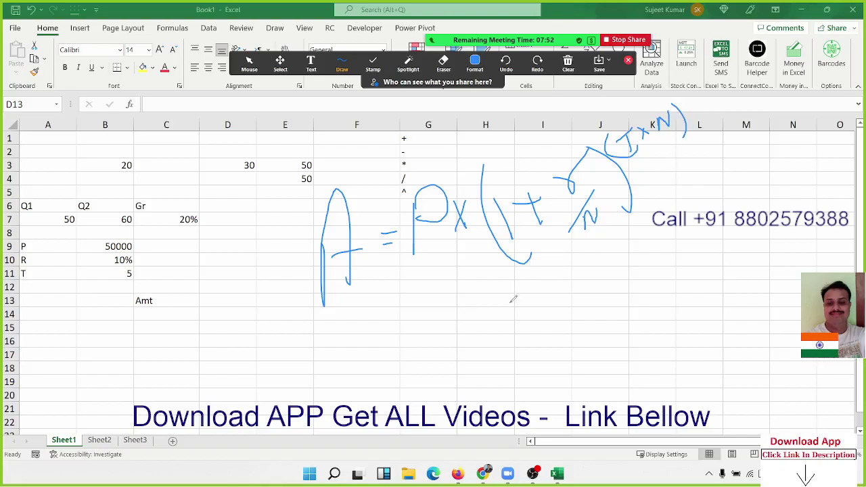
Ink N=12 below the formula and put away the annotation tools.
{"action": "left_click_drag", "start_coordinate": [511, 310], "coordinate": [512, 344]}
{"action": "mouse_move", "coordinate": [513, 310]}
{"action": "left_mouse_down"}
{"action": "mouse_move", "coordinate": [542, 305]}
{"action": "mouse_move", "coordinate": [559, 318]}
{"action": "left_mouse_up"}
{"action": "left_click_drag", "start_coordinate": [571, 289], "coordinate": [591, 299]}
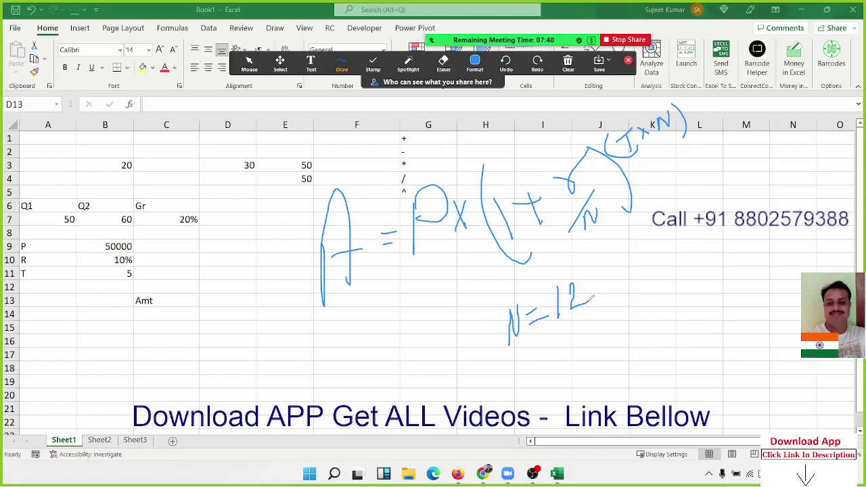
{"action": "left_click", "coordinate": [628, 62]}
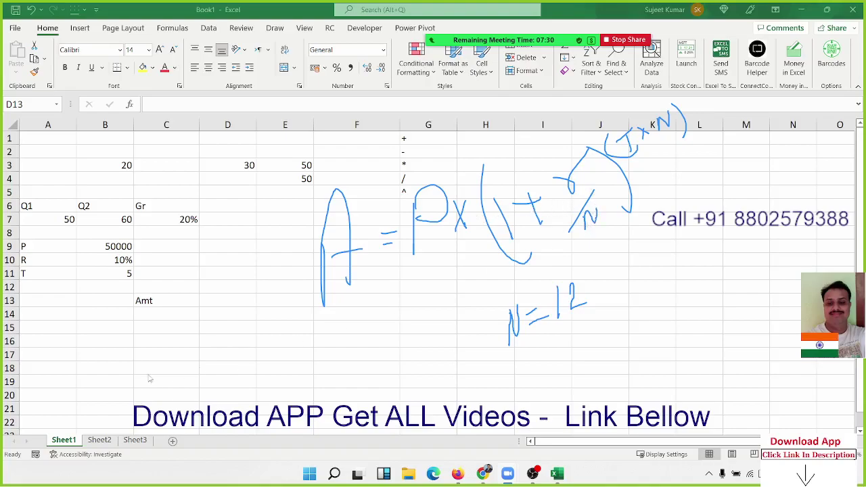
Enter =1+(B10/12) in D13, returning 1.00833333, and review the formula.
{"action": "left_click", "coordinate": [211, 302]}
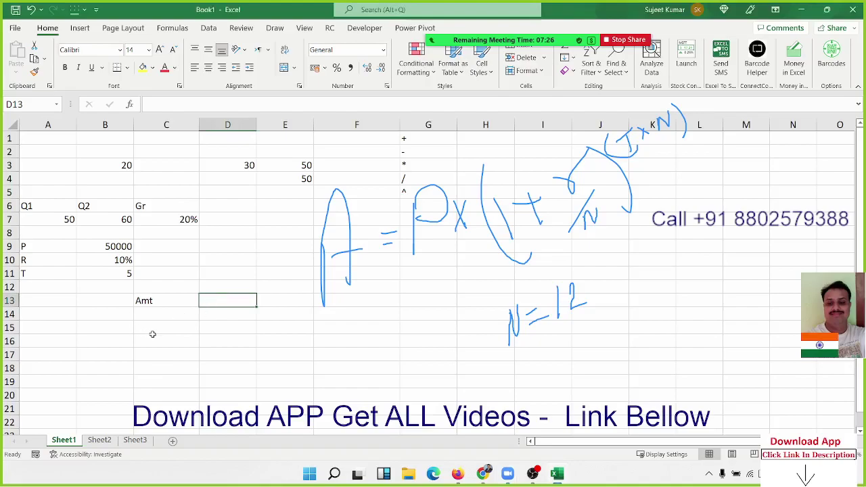
{"action": "type", "text": "=1+"}
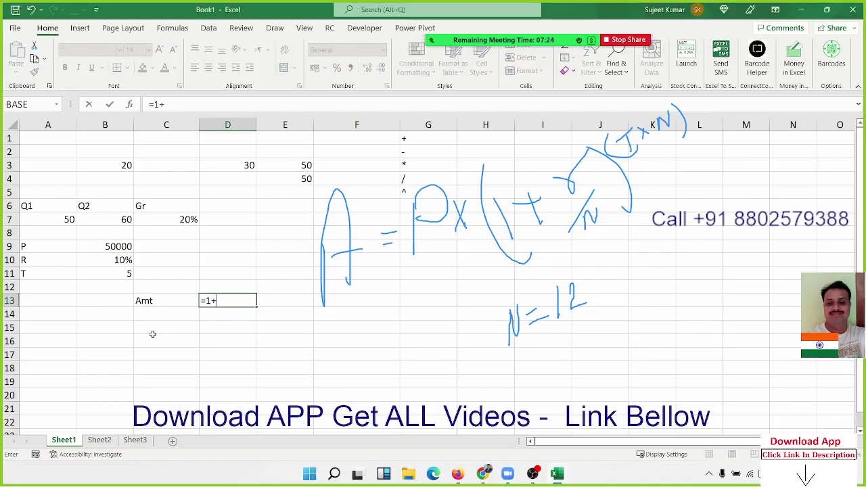
{"action": "type", "text": "("}
{"action": "left_click", "coordinate": [126, 259]}
{"action": "type", "text": "/"}
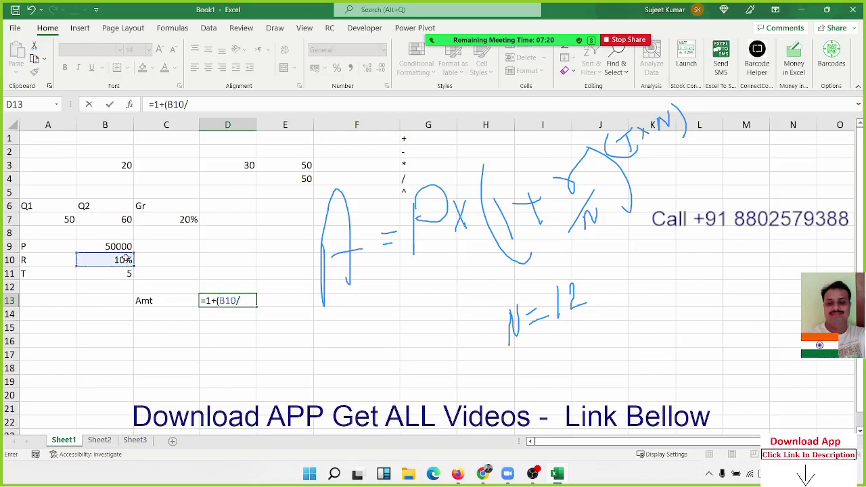
{"action": "type", "text": "12"}
{"action": "key", "text": "Return"}
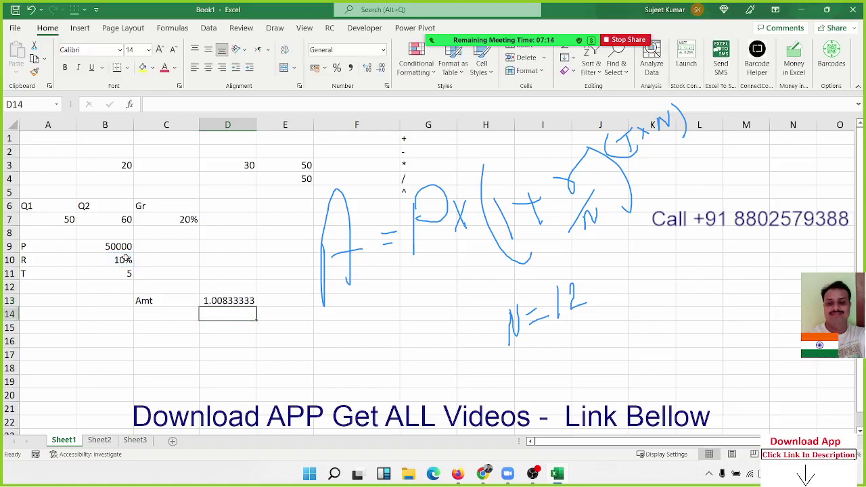
{"action": "key", "text": "Up"}
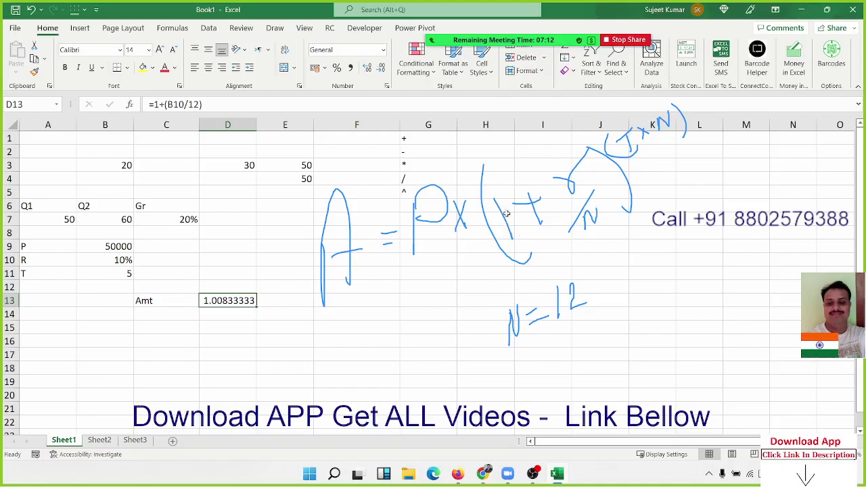
{"action": "double_click", "coordinate": [246, 304]}
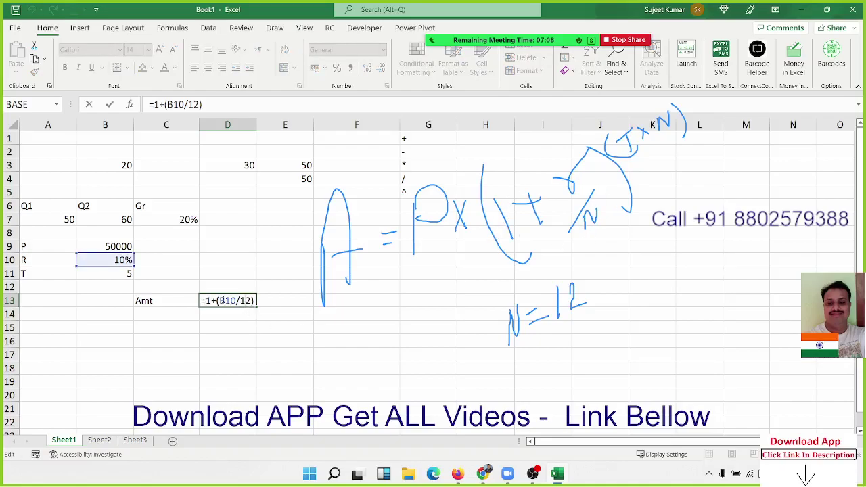
{"action": "key", "text": "ctrl+Return"}
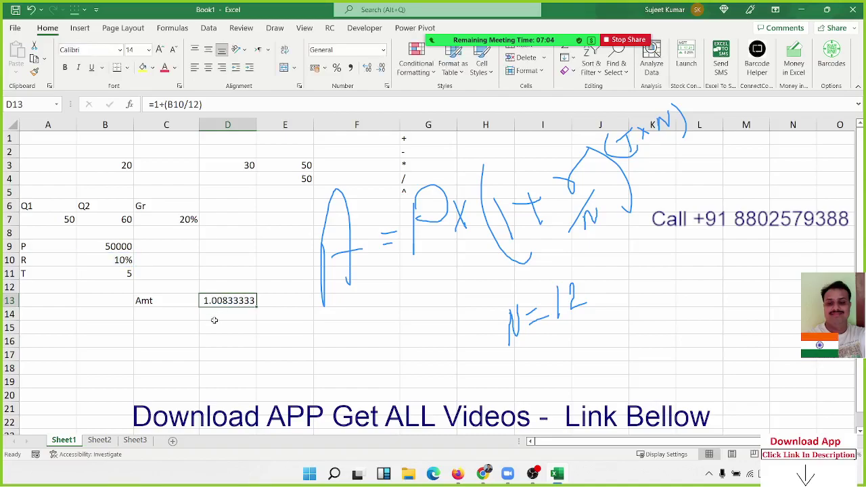
Type the precedence example =2+2/2 into D14.
{"action": "left_click", "coordinate": [214, 319]}
{"action": "type", "text": "="}
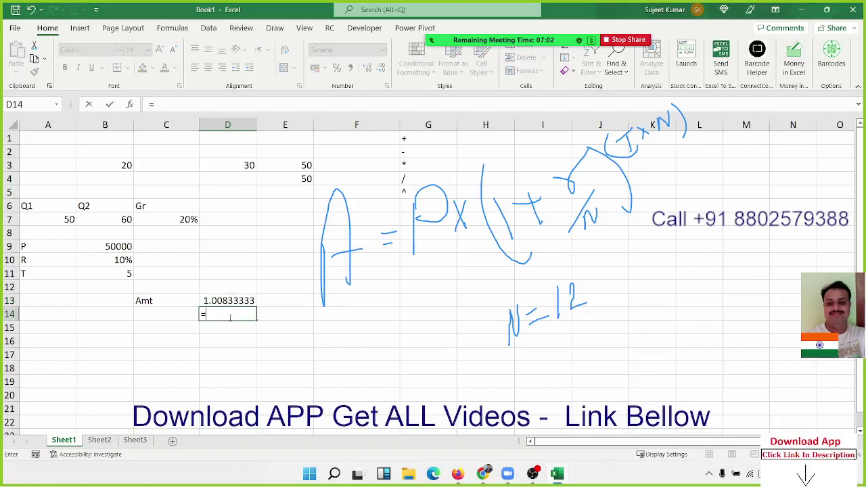
{"action": "type", "text": "2+2*"}
{"action": "key", "text": "BackSpace"}
{"action": "type", "text": "/2"}
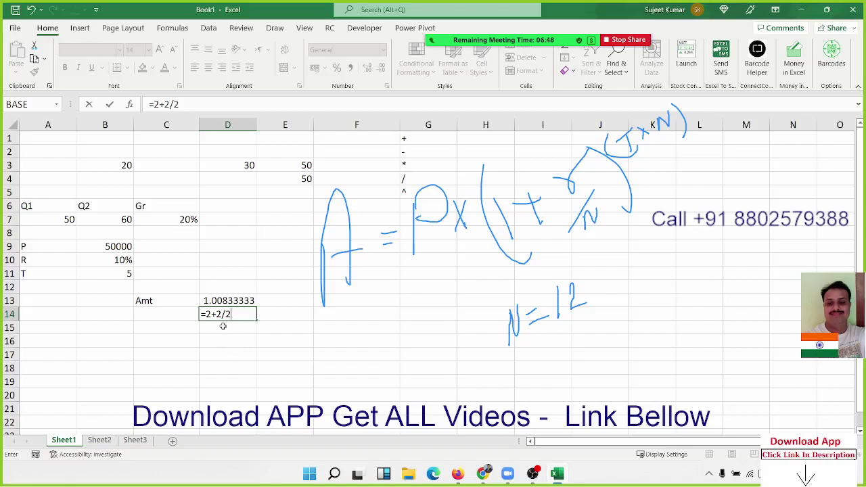
Bracket it as =(2+2)/2 to return 2, then clear D14.
{"action": "left_click_drag", "start_coordinate": [217, 314], "coordinate": [206, 314]}
{"action": "left_click", "coordinate": [237, 313]}
{"action": "left_click", "coordinate": [207, 315]}
{"action": "type", "text": "("}
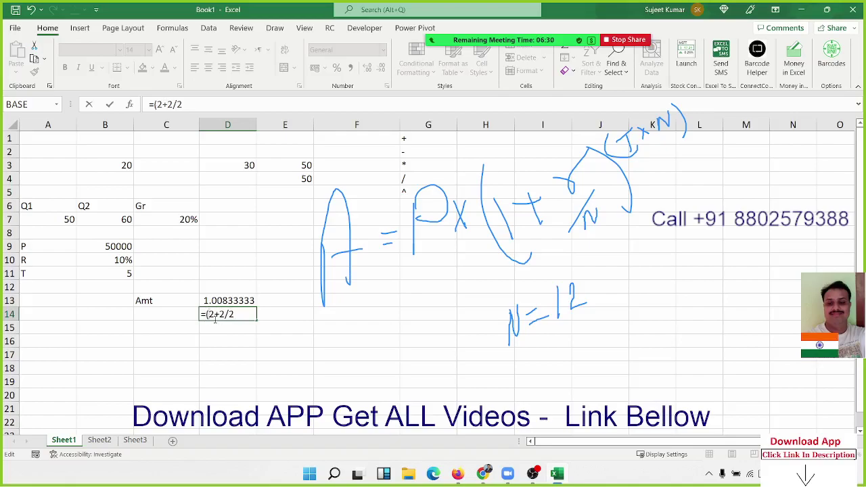
{"action": "left_click", "coordinate": [222, 315]}
{"action": "type", "text": ")"}
{"action": "key", "text": "Return"}
{"action": "key", "text": "Up"}
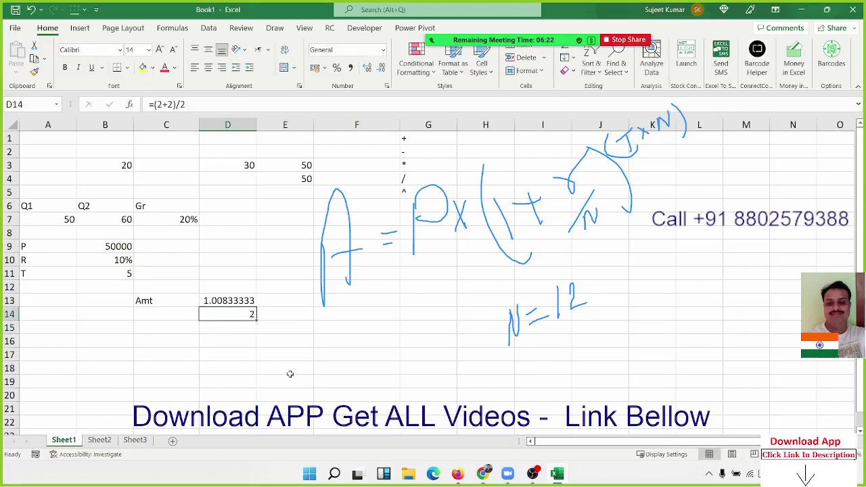
{"action": "key", "text": "Delete"}
{"action": "left_click", "coordinate": [191, 219]}
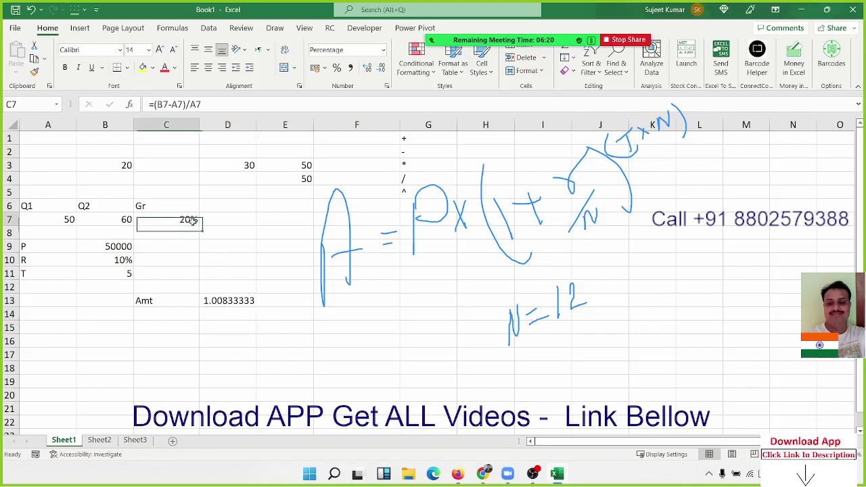
{"action": "double_click", "coordinate": [169, 219]}
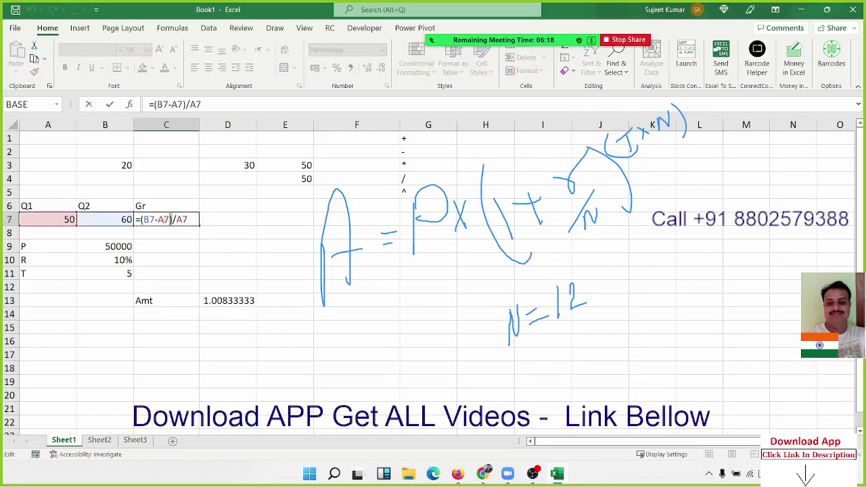
{"action": "left_click_drag", "start_coordinate": [158, 219], "coordinate": [188, 219]}
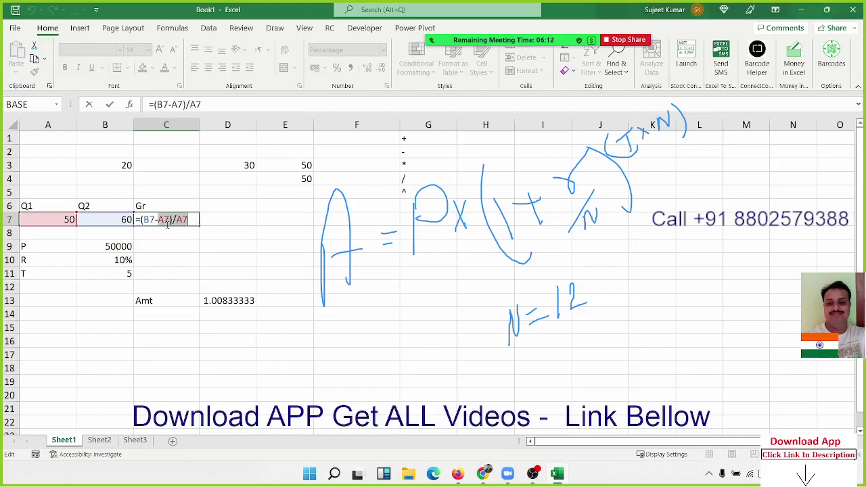
{"action": "left_click", "coordinate": [184, 219]}
{"action": "left_click_drag", "start_coordinate": [172, 219], "coordinate": [144, 219]}
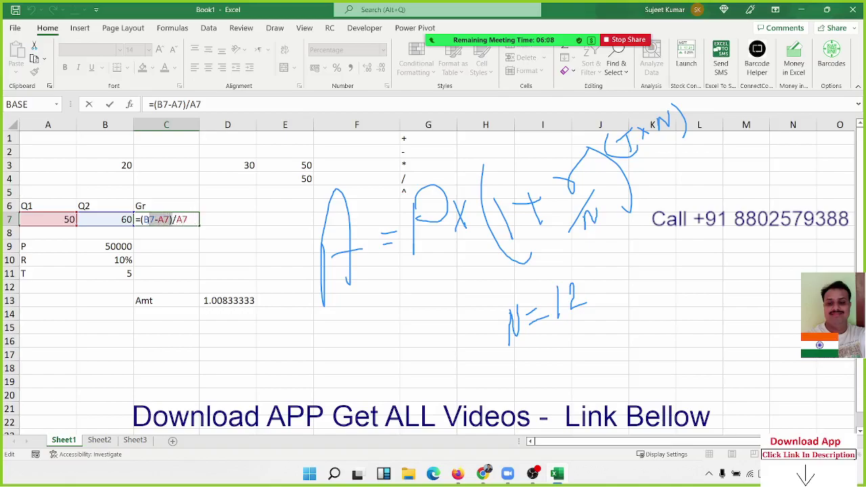
{"action": "key", "text": "Return"}
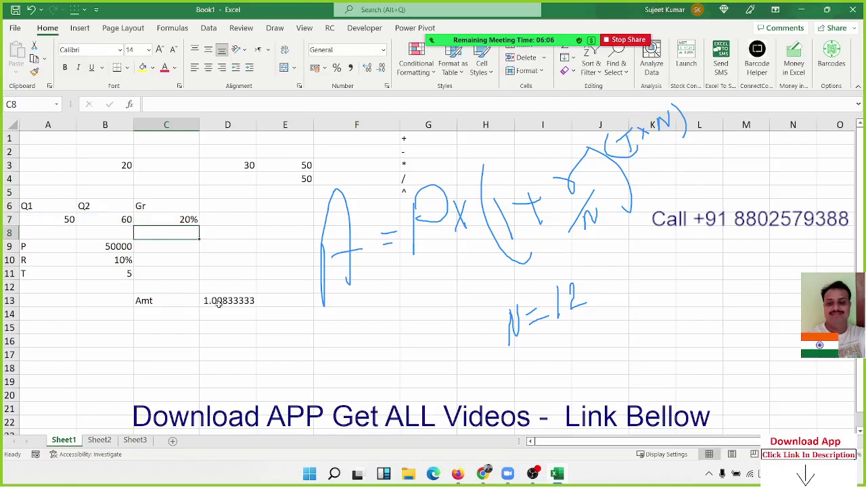
{"action": "double_click", "coordinate": [218, 302]}
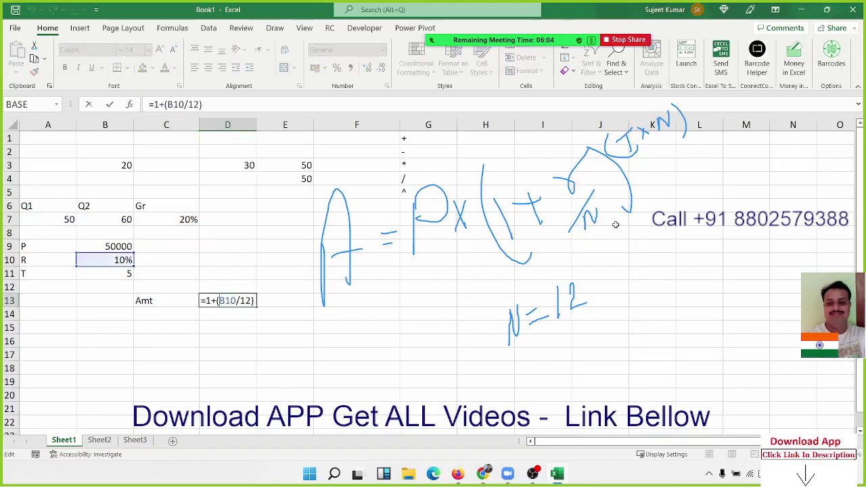
{"action": "key", "text": "Return"}
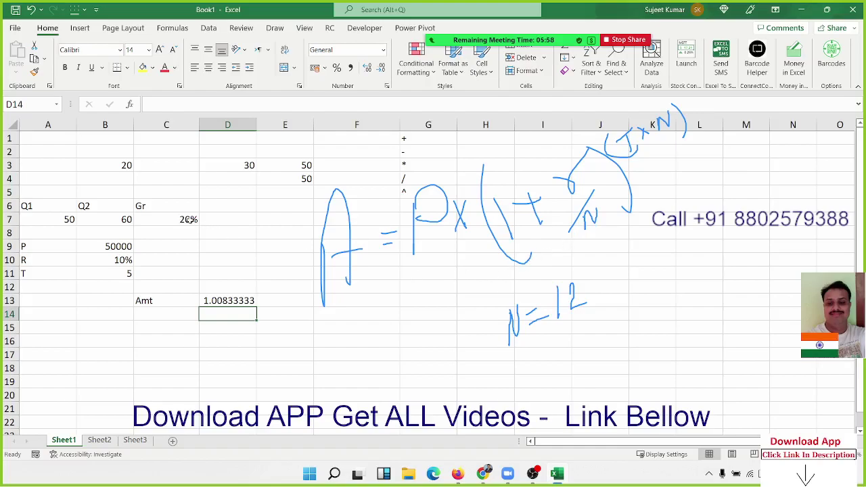
{"action": "double_click", "coordinate": [191, 220]}
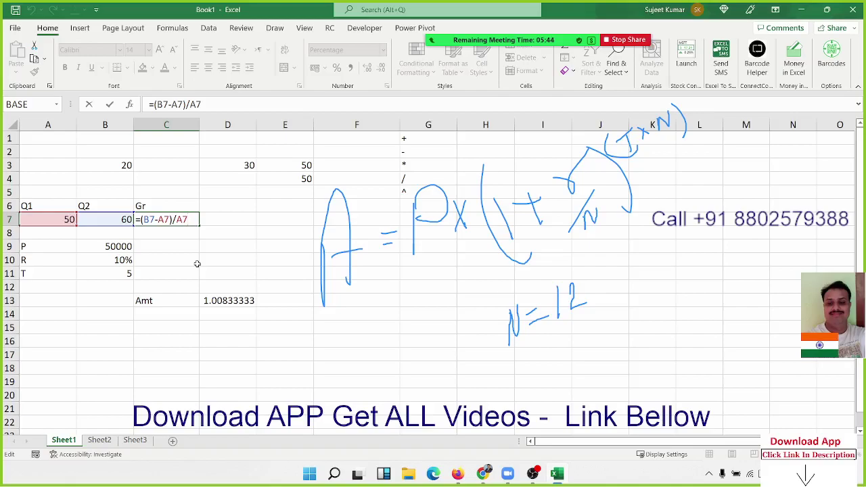
{"action": "key", "text": "Return"}
{"action": "left_click", "coordinate": [214, 223]}
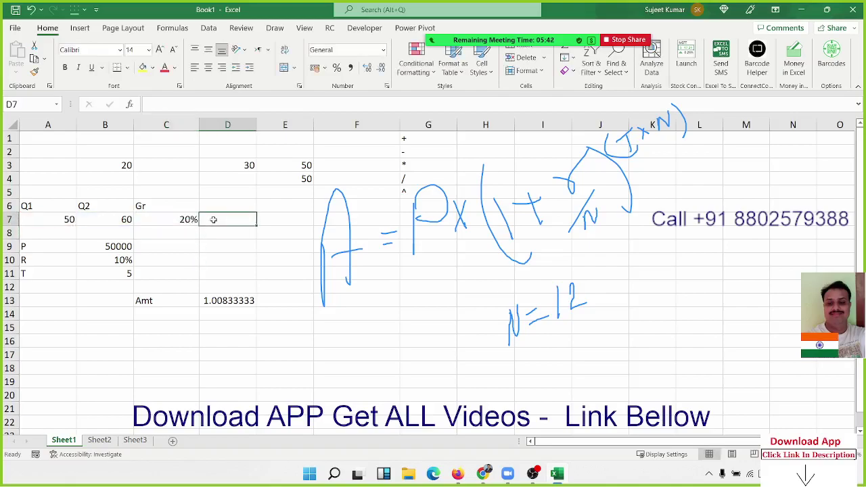
{"action": "type", "text": "=("}
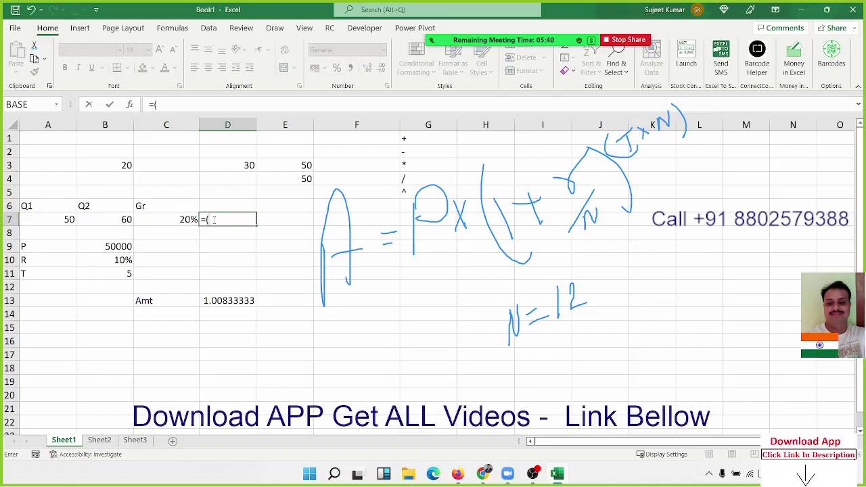
{"action": "left_click", "coordinate": [58, 221]}
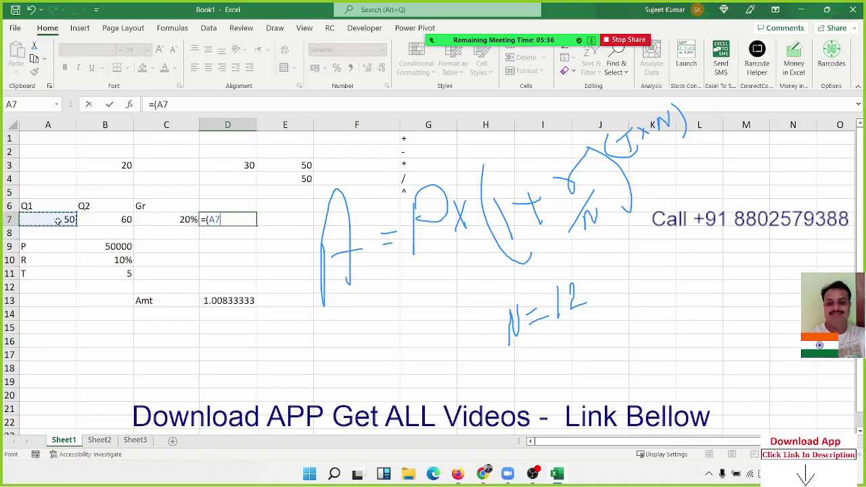
{"action": "type", "text": "/2)"}
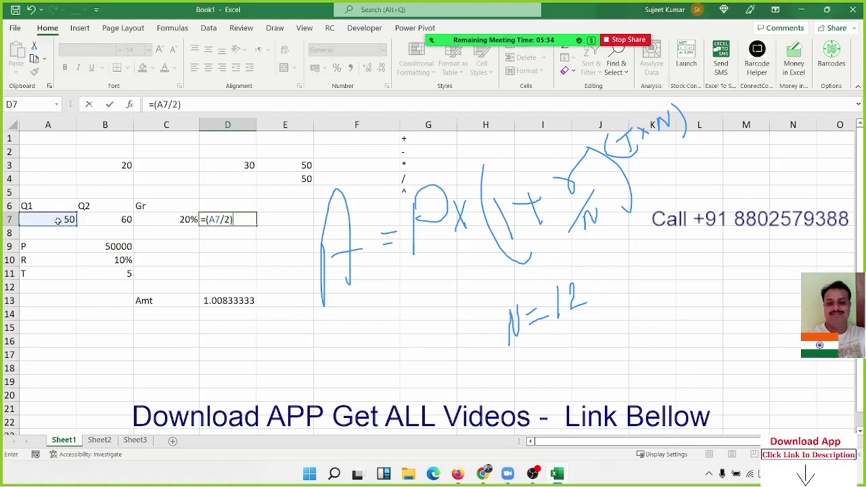
{"action": "type", "text": "/"}
{"action": "left_click", "coordinate": [58, 221]}
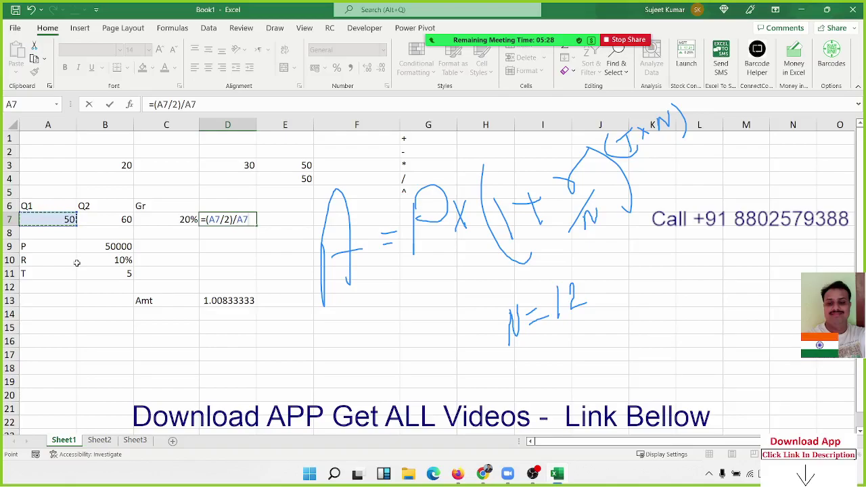
{"action": "key", "text": "Escape"}
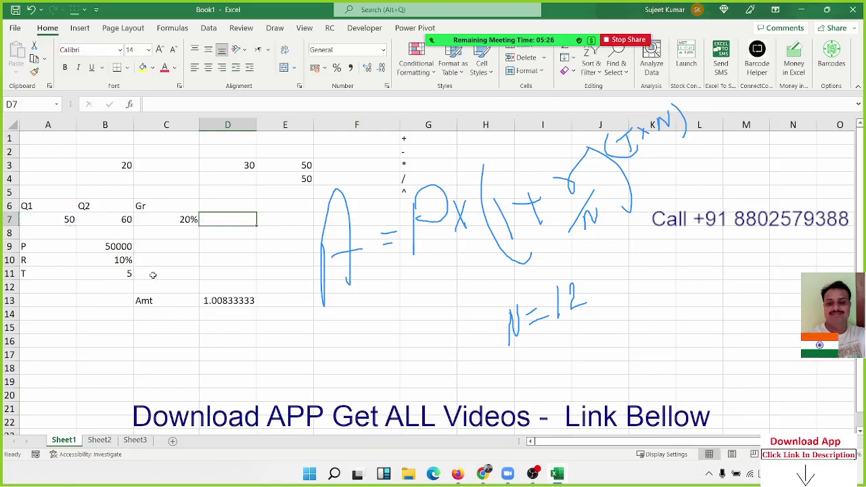
Edit C7 to =(B7-A7/2)/A7 so it returns 70%.
{"action": "double_click", "coordinate": [174, 220]}
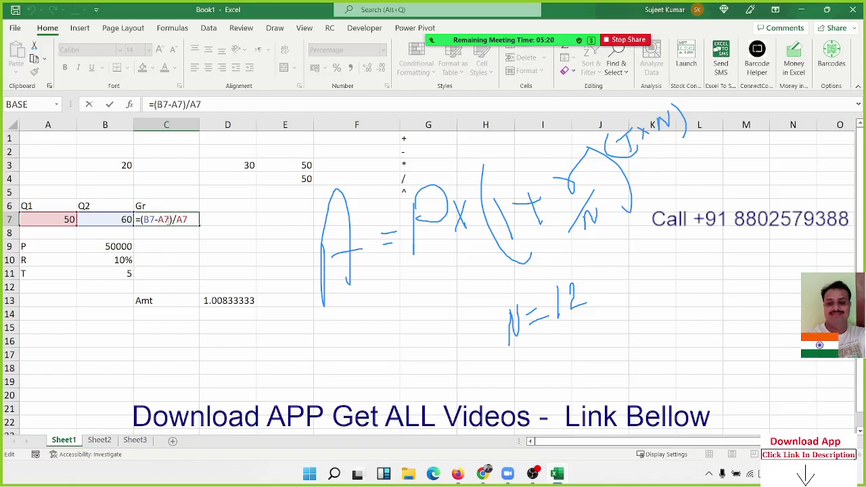
{"action": "type", "text": "/2"}
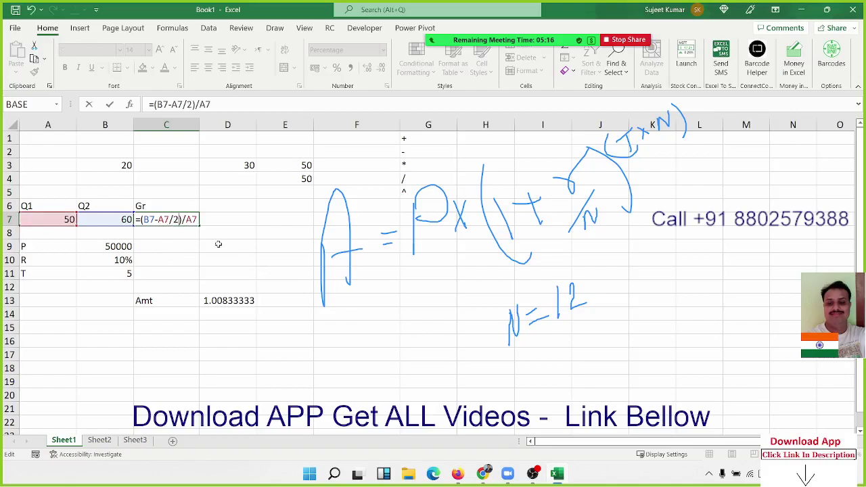
{"action": "left_click_drag", "start_coordinate": [181, 220], "coordinate": [161, 219]}
{"action": "key", "text": "Return"}
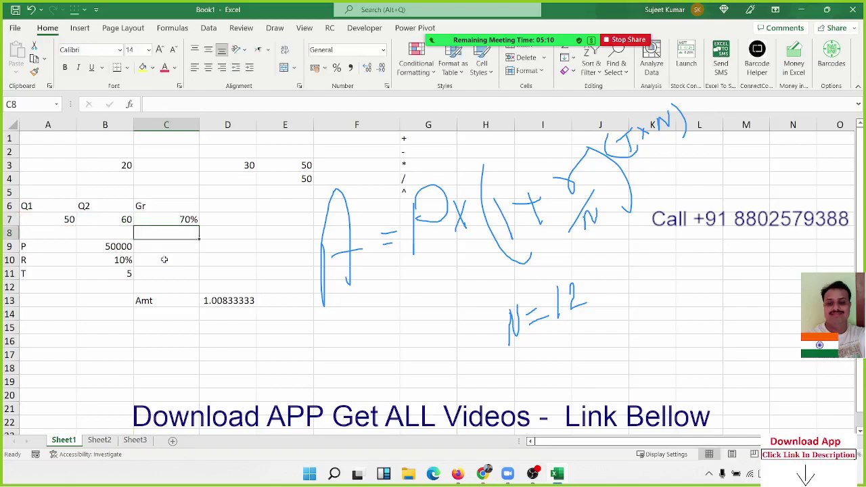
{"action": "double_click", "coordinate": [185, 218]}
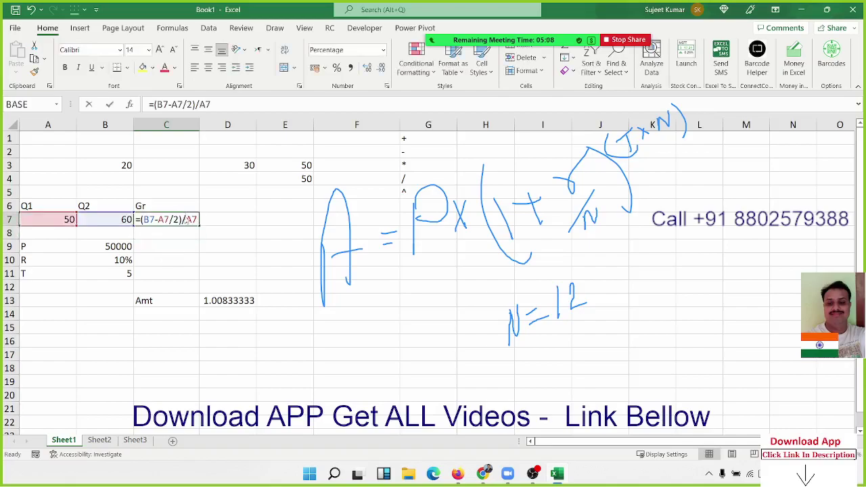
{"action": "key", "text": "Escape"}
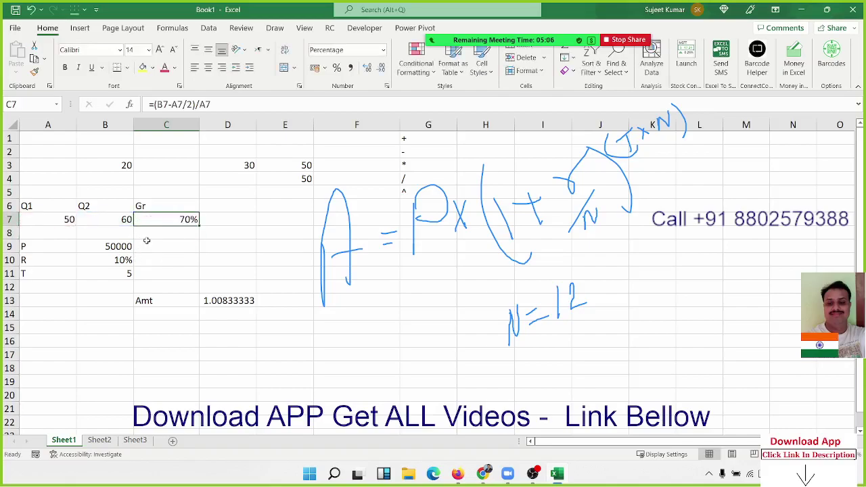
Evaluate C7 step by step through 60, 50, 25, 35 to 70%, then close.
{"action": "left_click", "coordinate": [173, 27]}
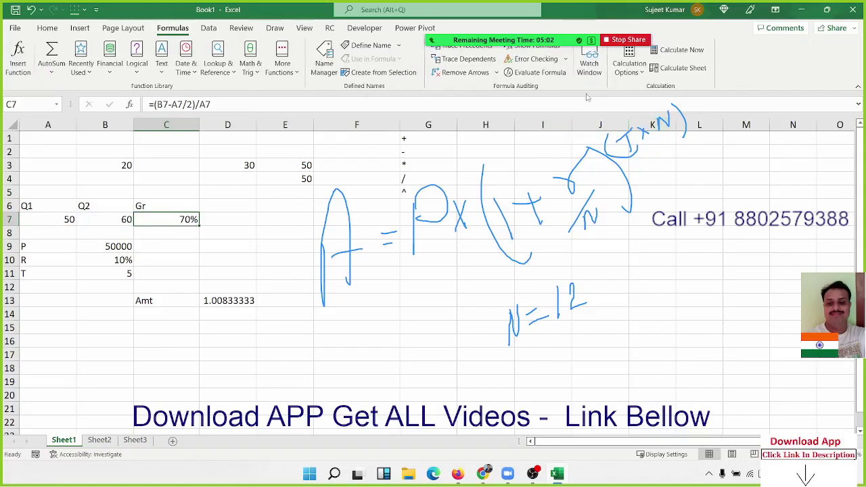
{"action": "left_click", "coordinate": [535, 72]}
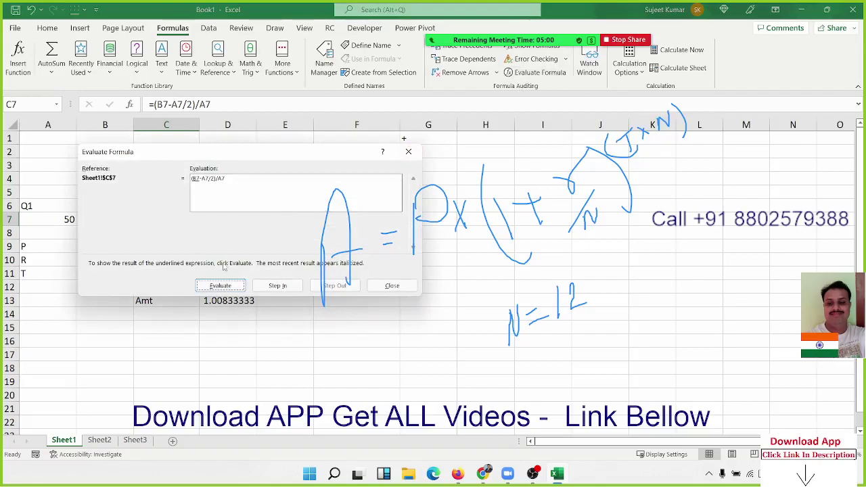
{"action": "left_click", "coordinate": [220, 286]}
{"action": "left_click", "coordinate": [221, 286]}
{"action": "left_click", "coordinate": [216, 285]}
{"action": "left_click", "coordinate": [214, 286]}
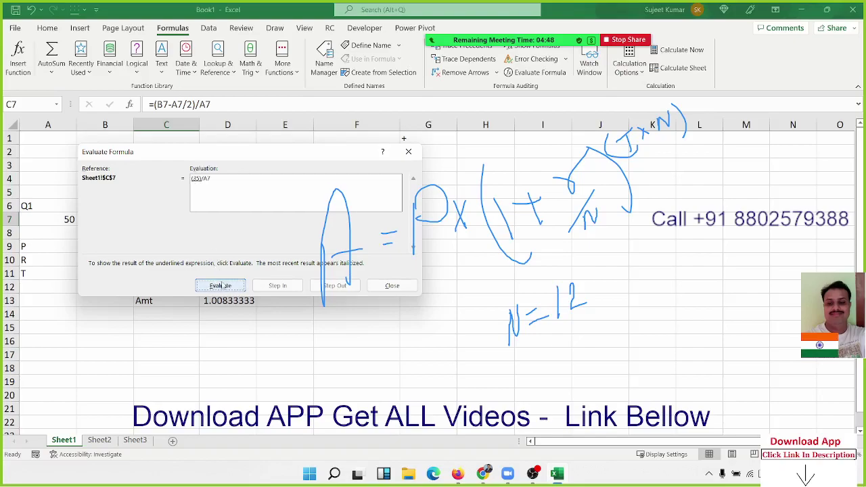
{"action": "left_click", "coordinate": [220, 285]}
{"action": "left_click", "coordinate": [220, 285]}
{"action": "left_click", "coordinate": [409, 151]}
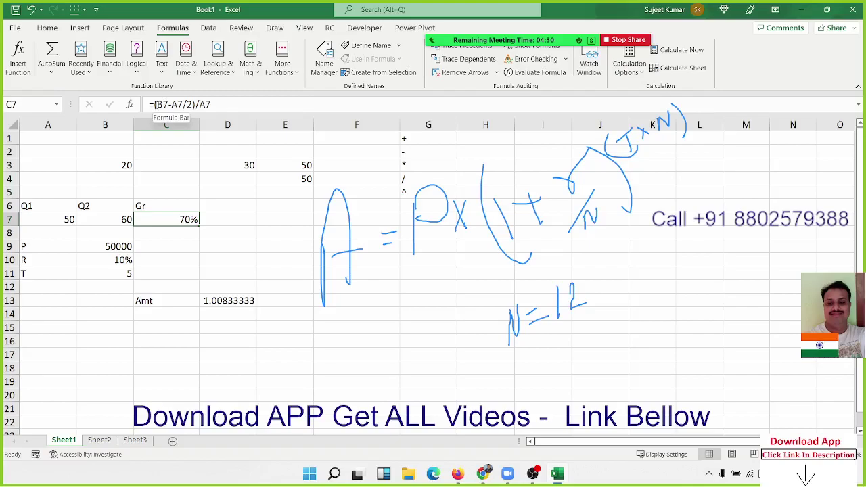
Try =((B7-A7)/2)/A7 in C7, then undo back to =(B7-A7)/A7 showing 20%.
{"action": "left_click_drag", "start_coordinate": [155, 104], "coordinate": [186, 105]}
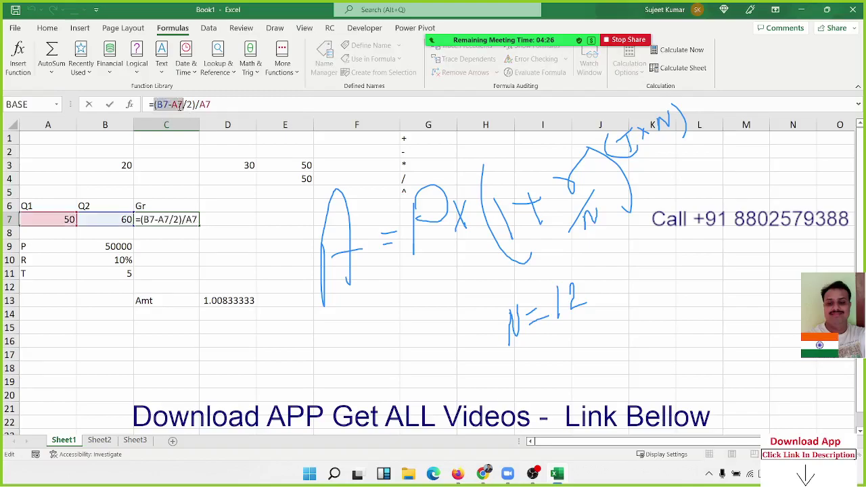
{"action": "left_click", "coordinate": [161, 104]}
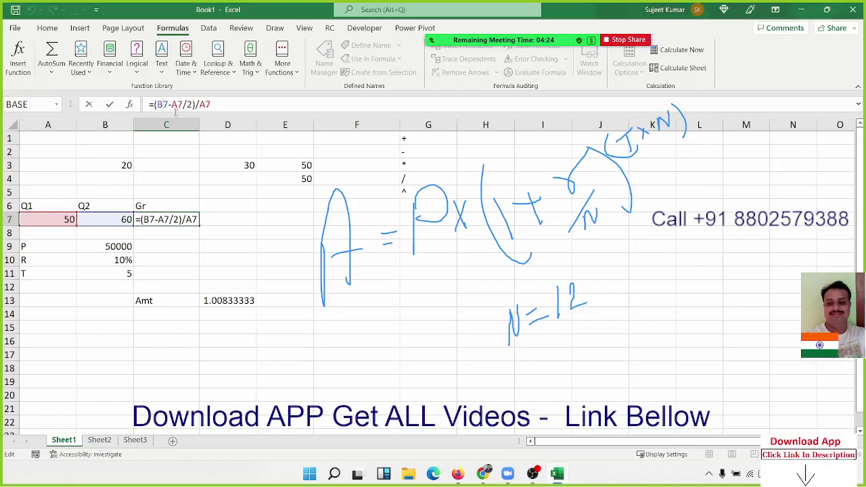
{"action": "type", "text": "("}
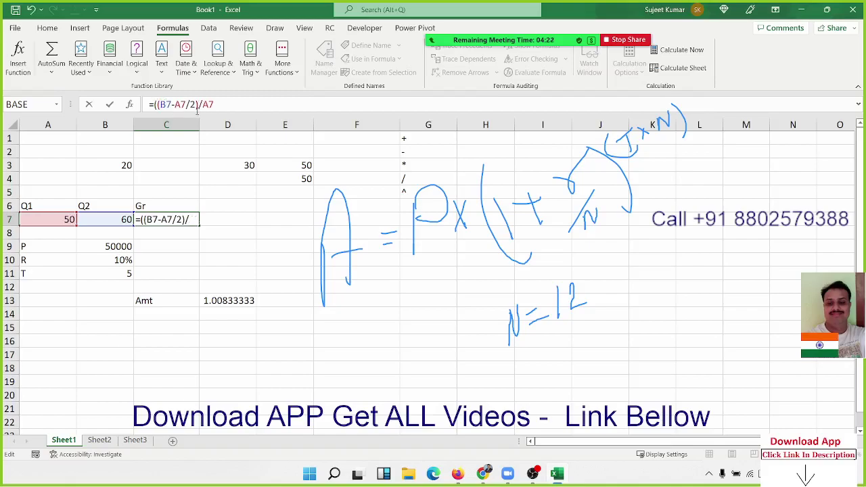
{"action": "type", "text": ")"}
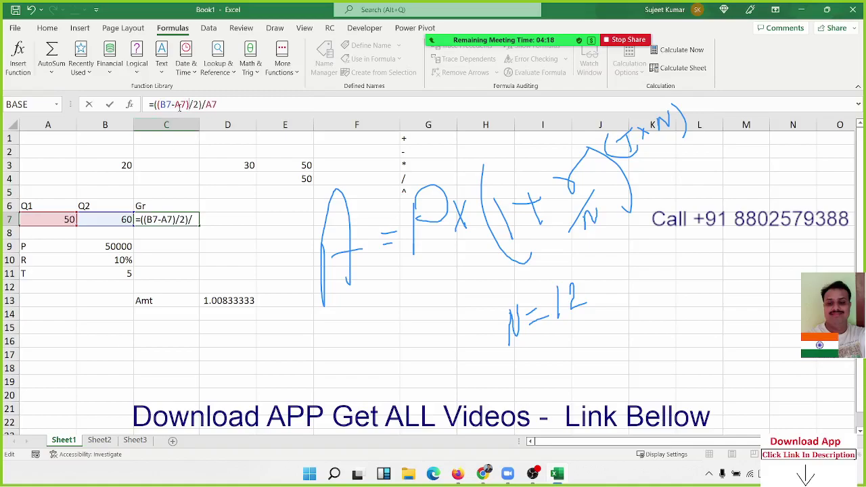
{"action": "left_click_drag", "start_coordinate": [197, 104], "coordinate": [160, 104]}
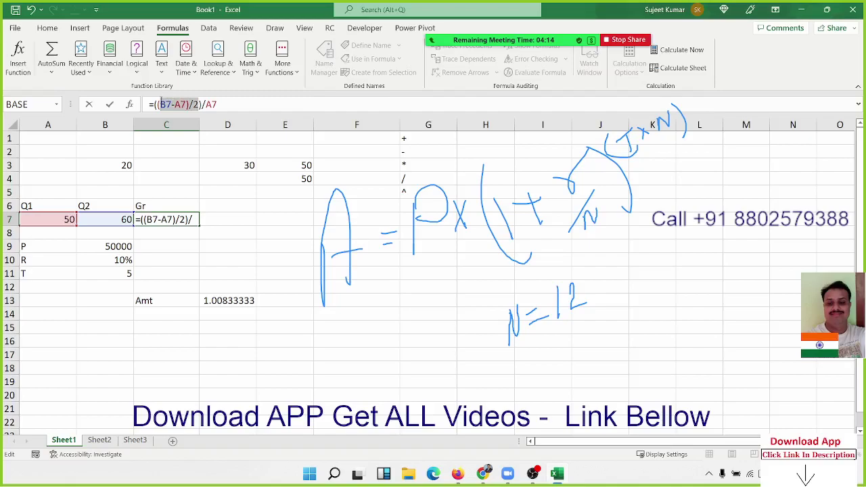
{"action": "key", "text": "Return"}
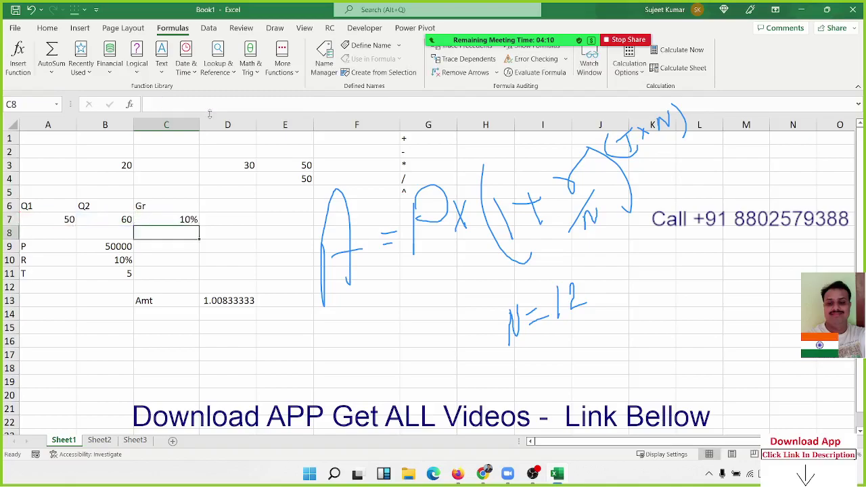
{"action": "key", "text": "Up"}
{"action": "key", "text": "ctrl+z"}
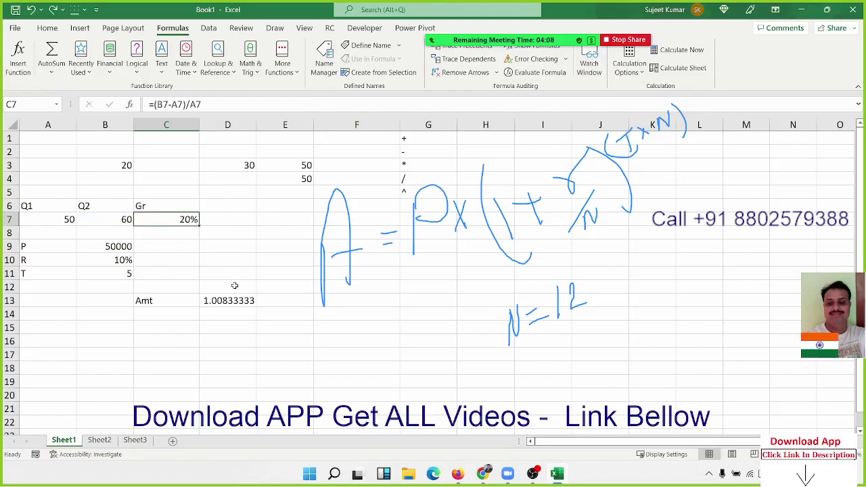
{"action": "left_click", "coordinate": [229, 300]}
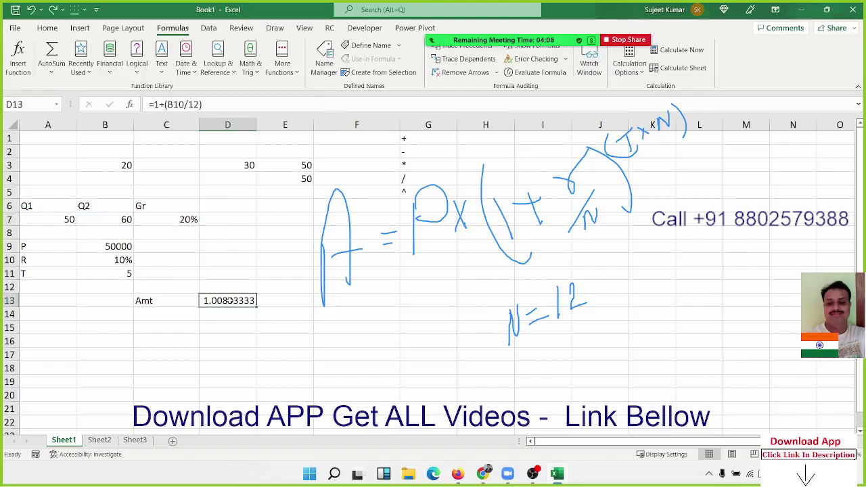
Enter =B11*12 in E13 to get 60 monthly periods.
{"action": "double_click", "coordinate": [231, 300]}
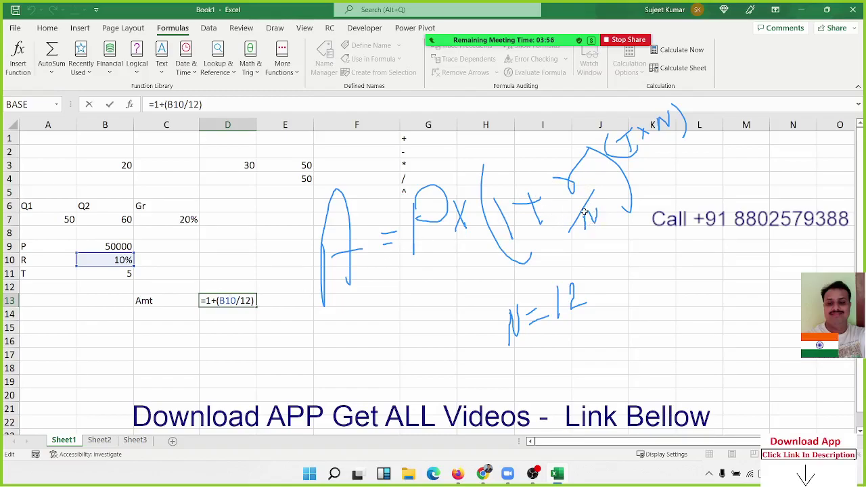
{"action": "key", "text": "Return"}
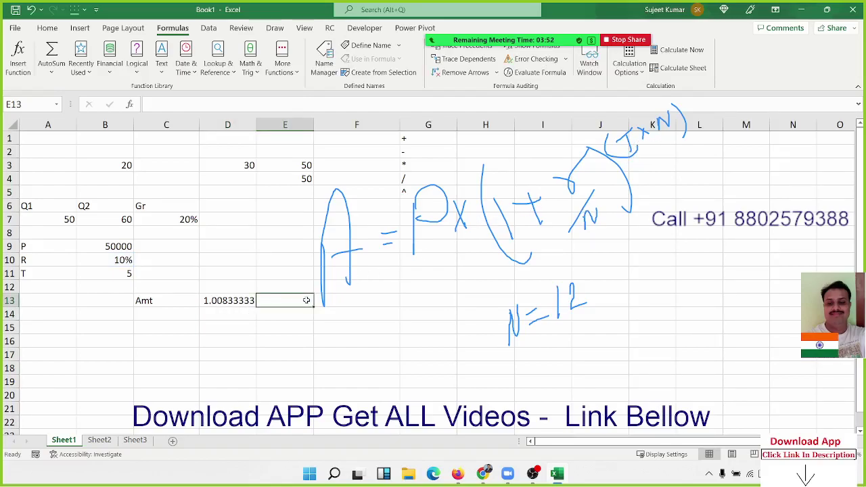
{"action": "type", "text": "="}
{"action": "left_click", "coordinate": [130, 274]}
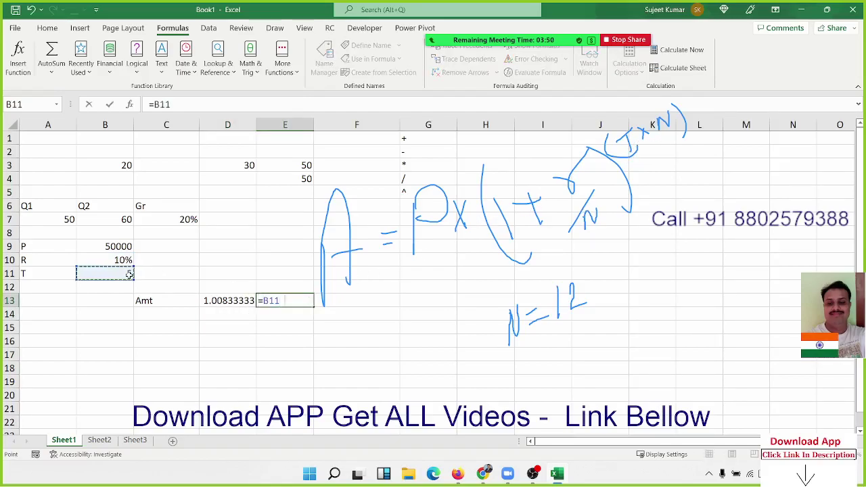
{"action": "type", "text": "*12"}
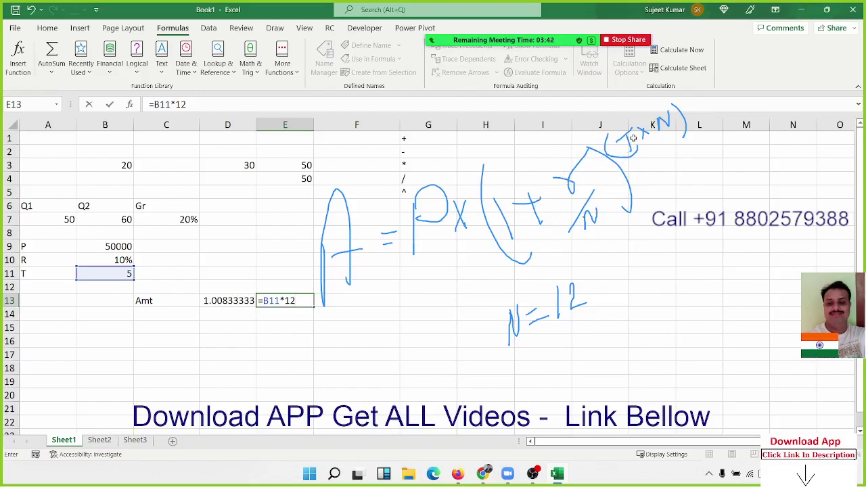
{"action": "left_click", "coordinate": [383, 320]}
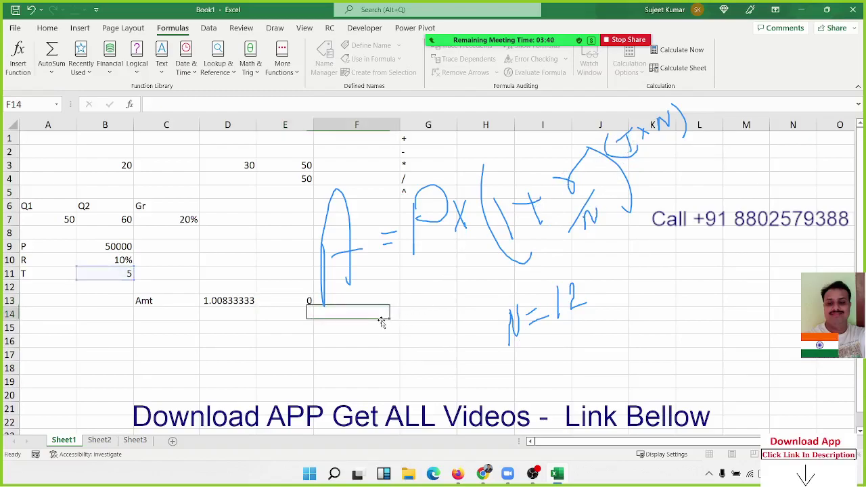
{"action": "left_click", "coordinate": [407, 194]}
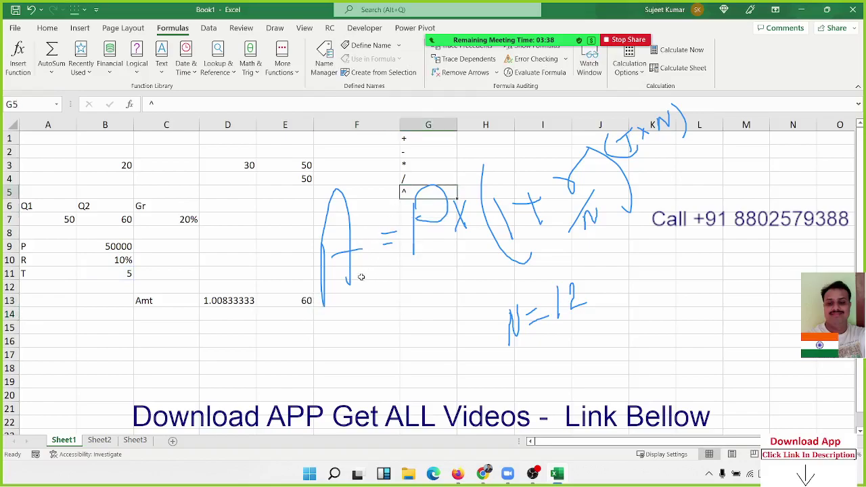
{"action": "left_click", "coordinate": [343, 307]}
{"action": "type", "text": "="}
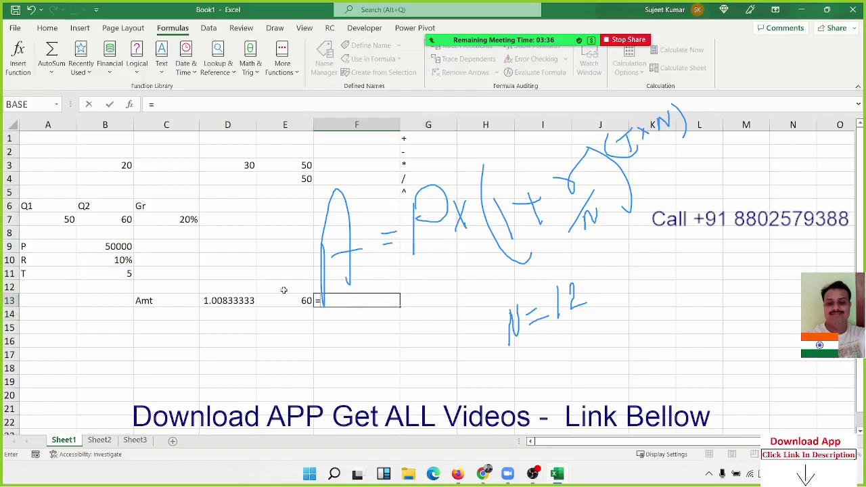
{"action": "left_click", "coordinate": [250, 308]}
{"action": "type", "text": "|"}
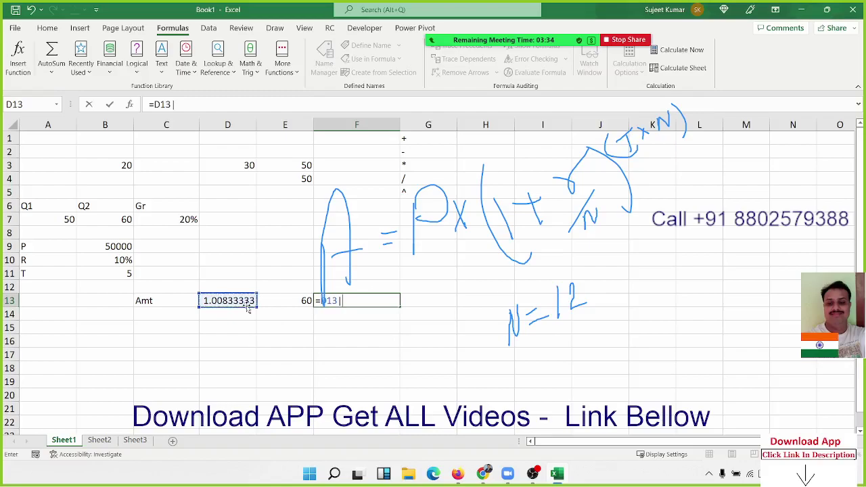
{"action": "type", "text": "^"}
{"action": "key", "text": "BackSpace"}
{"action": "key", "text": "BackSpace"}
{"action": "type", "text": "^"}
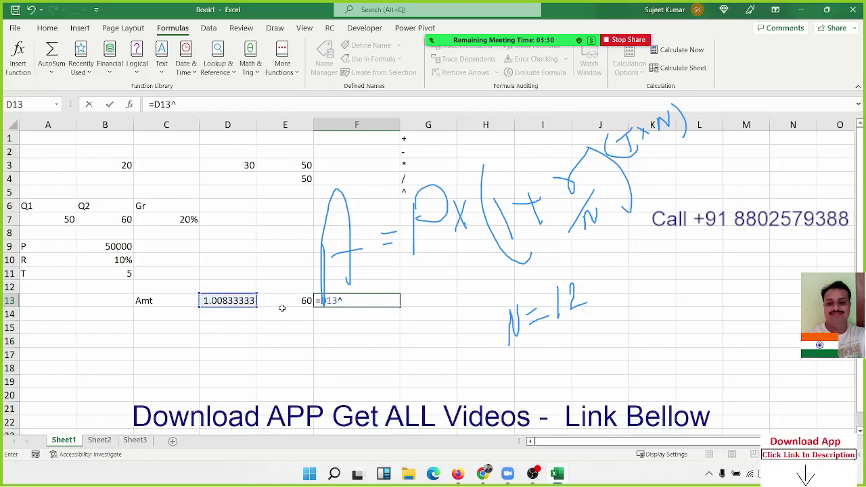
{"action": "left_click", "coordinate": [285, 306]}
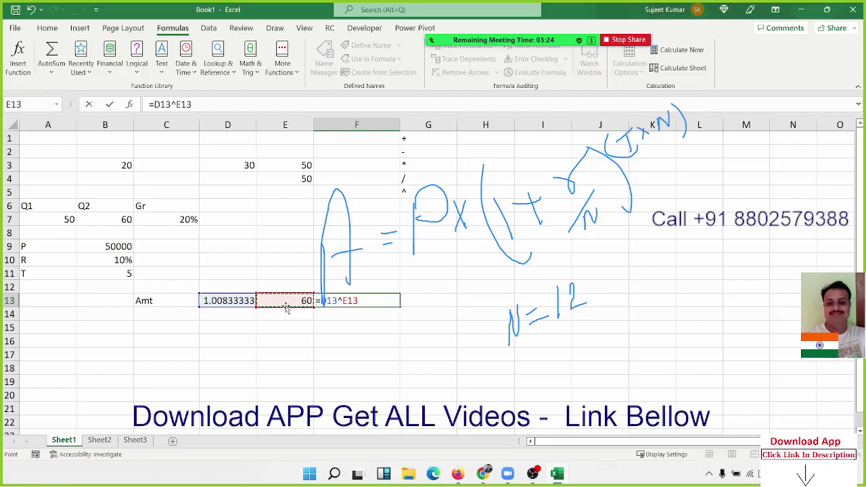
{"action": "key", "text": "Escape"}
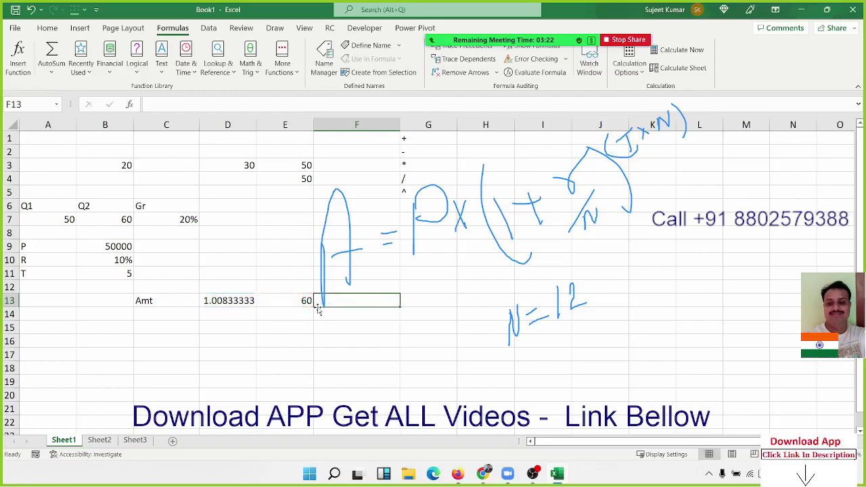
{"action": "type", "text": "=pwo"}
{"action": "key", "text": "BackSpace"}
{"action": "key", "text": "BackSpace"}
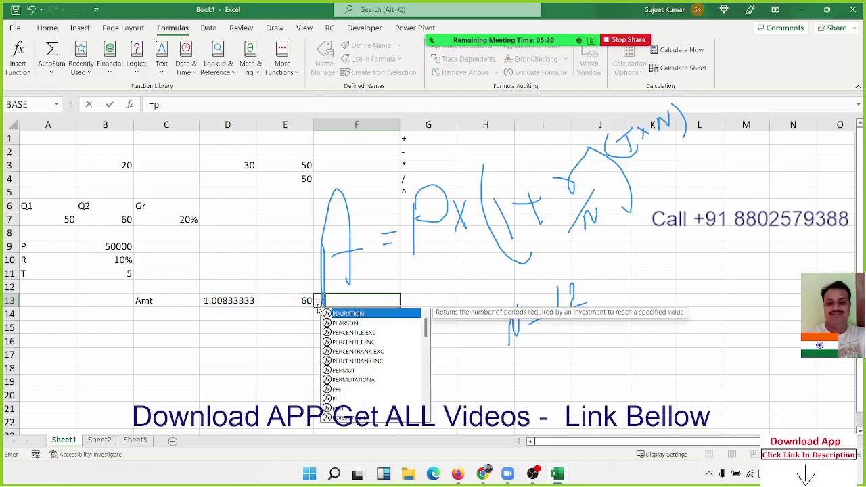
{"action": "key", "text": "Escape"}
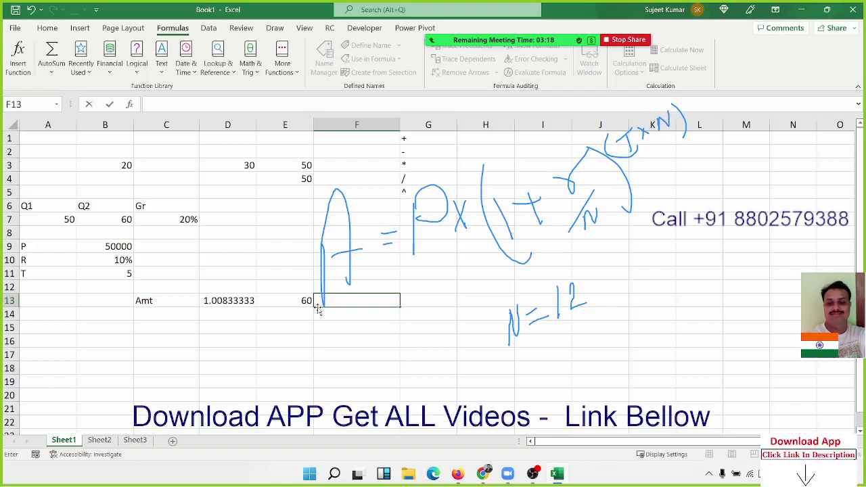
{"action": "type", "text": "=pow"}
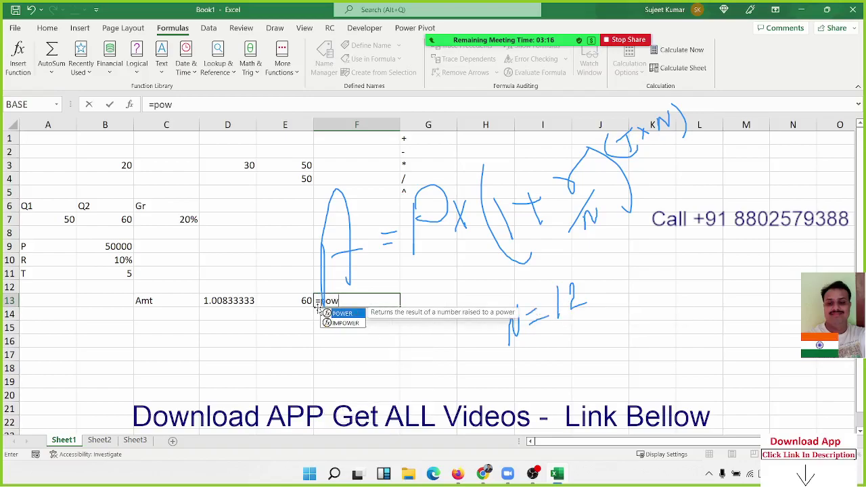
{"action": "key", "text": "Tab"}
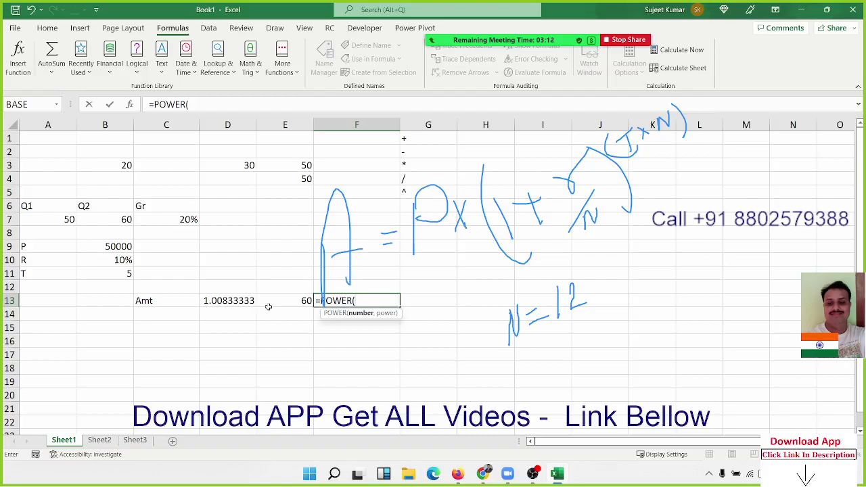
{"action": "left_click", "coordinate": [243, 306]}
{"action": "type", "text": ","}
{"action": "left_click", "coordinate": [276, 303]}
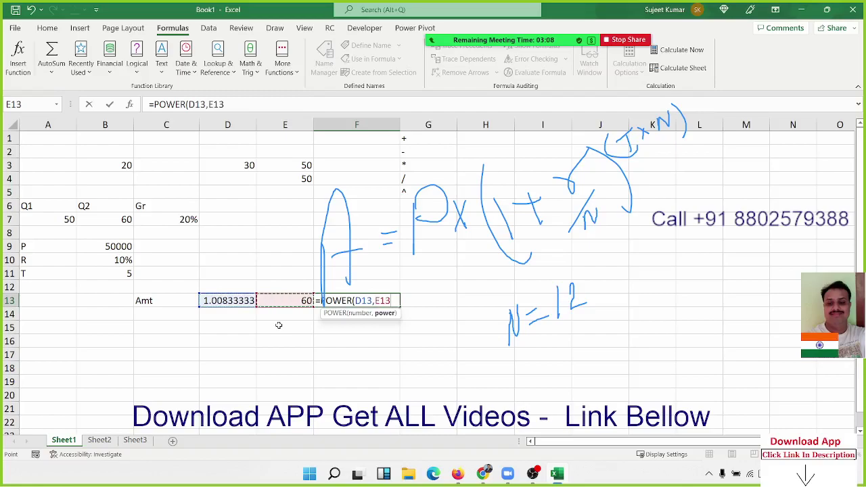
{"action": "key", "text": "BackSpace"}
{"action": "key", "text": "BackSpace"}
{"action": "key", "text": "BackSpace"}
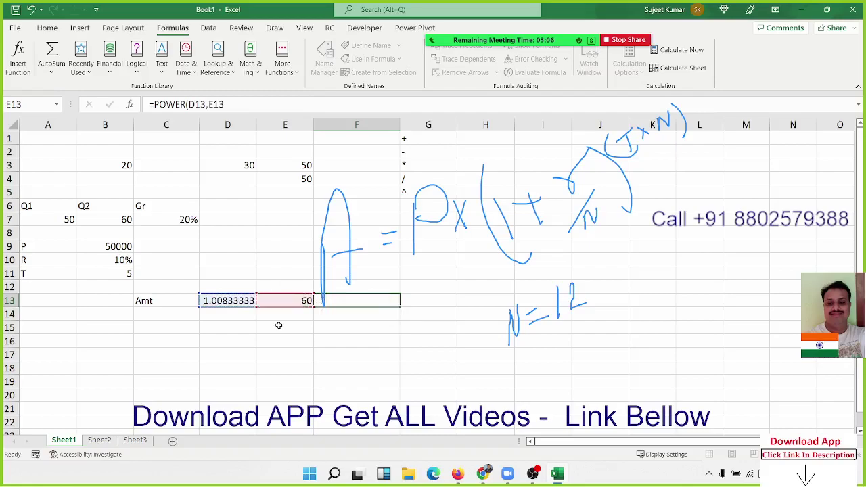
{"action": "type", "text": "="}
Enter =D13^E13 in F13, returning 1.645308935.
{"action": "left_click", "coordinate": [235, 300]}
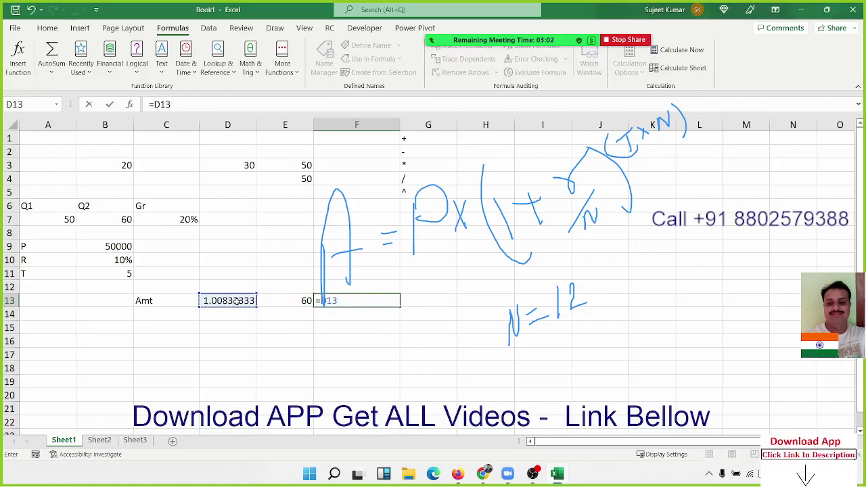
{"action": "type", "text": "^"}
{"action": "left_click", "coordinate": [270, 303]}
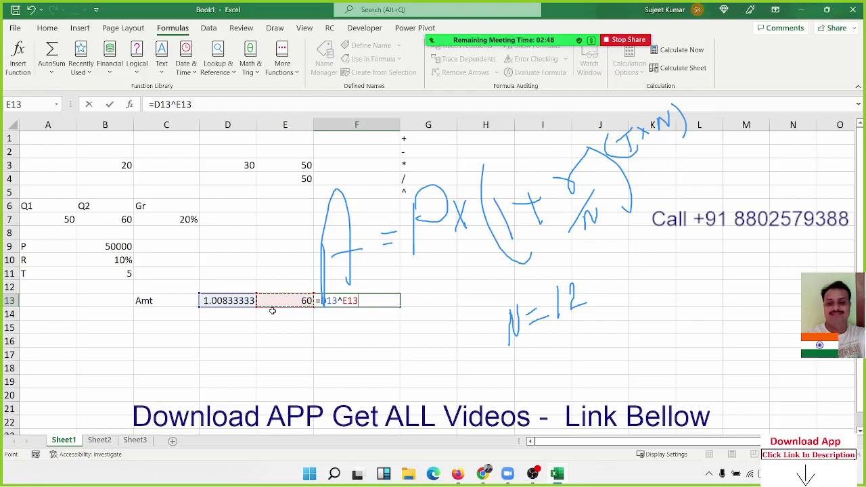
{"action": "key", "text": "Return"}
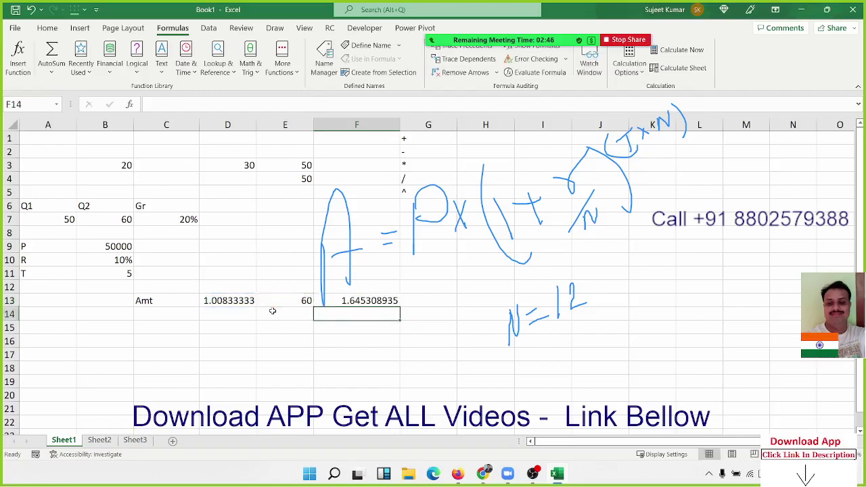
{"action": "left_click", "coordinate": [302, 165]}
{"action": "double_click", "coordinate": [303, 164]}
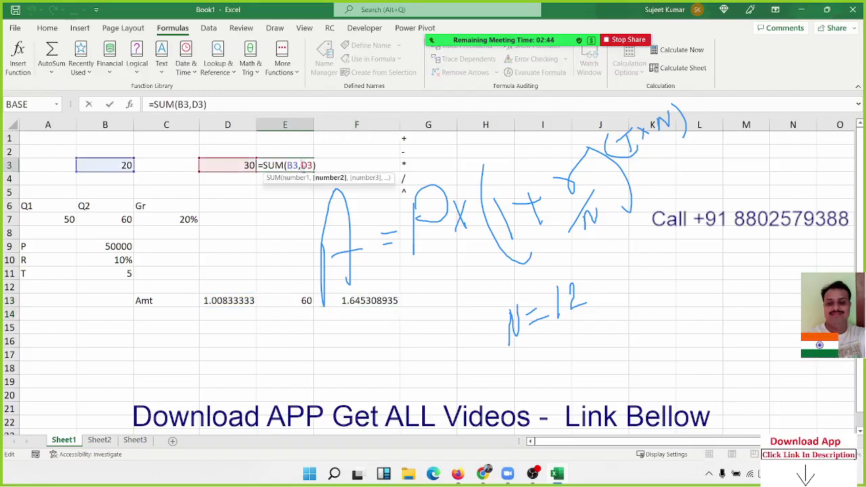
{"action": "left_click", "coordinate": [297, 179]}
{"action": "double_click", "coordinate": [295, 181]}
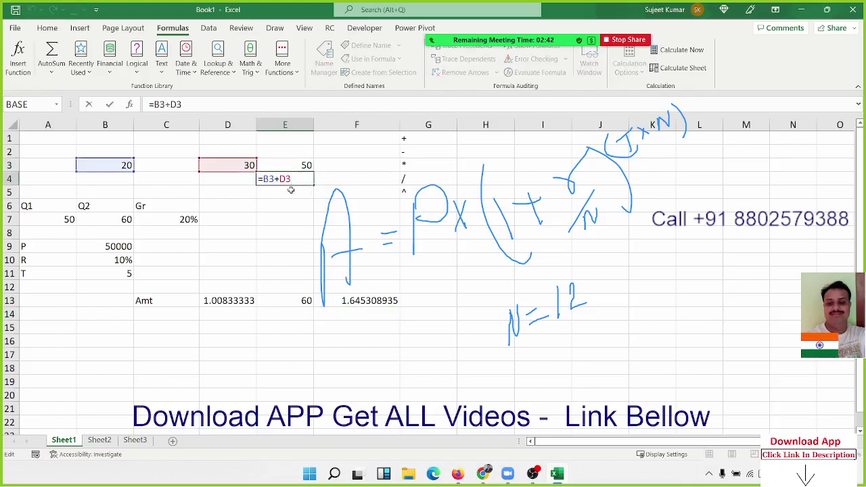
{"action": "key", "text": "Escape"}
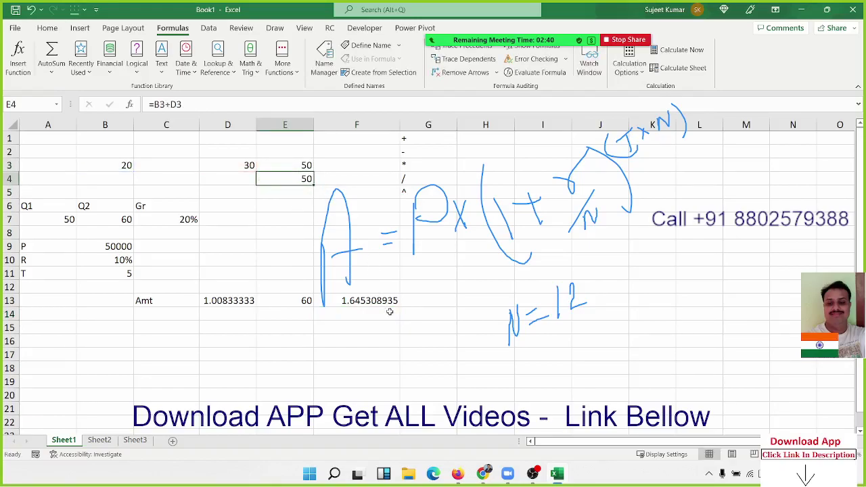
{"action": "left_click", "coordinate": [384, 303]}
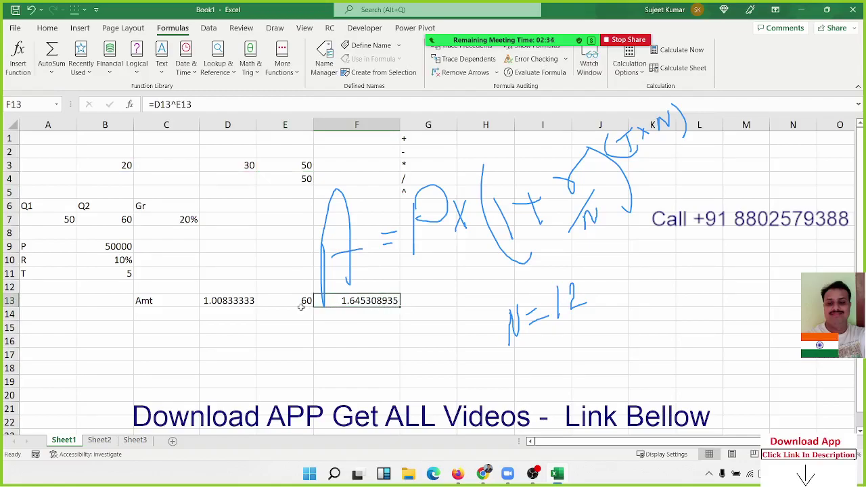
Enter =B9*F13 in G13 for the amount 82265.4467, then select D13:G13.
{"action": "left_click", "coordinate": [408, 300]}
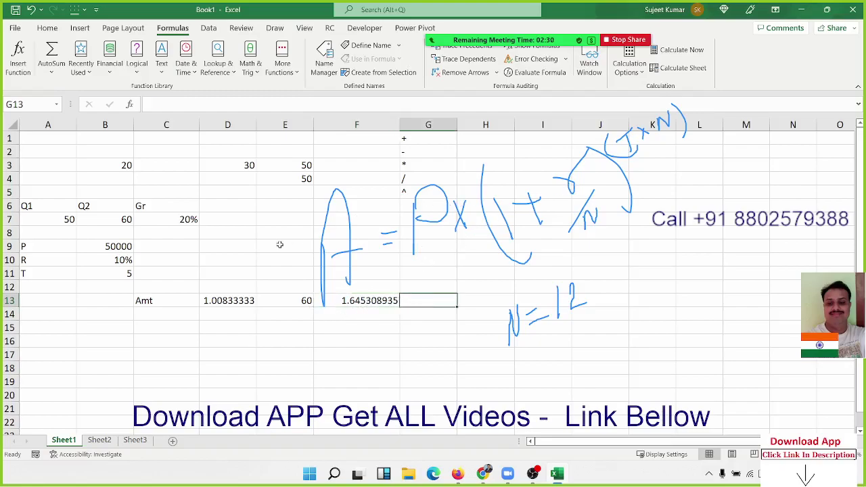
{"action": "type", "text": "="}
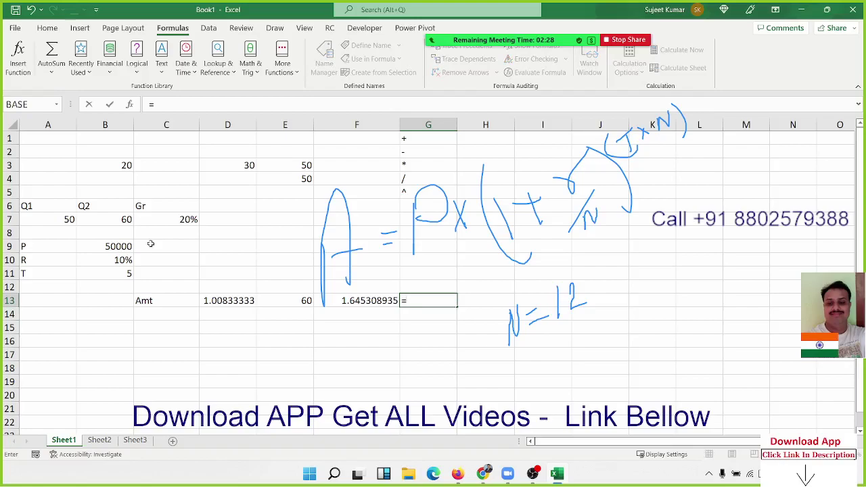
{"action": "left_click", "coordinate": [120, 245]}
{"action": "type", "text": "*"}
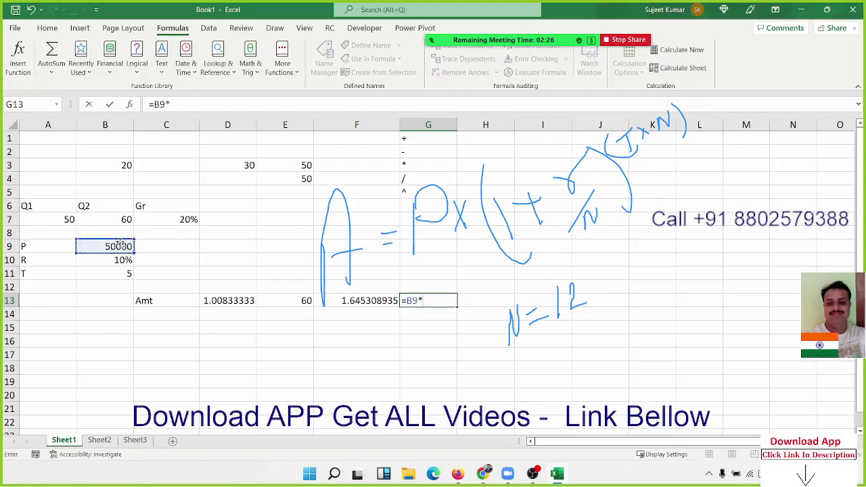
{"action": "left_click", "coordinate": [336, 303]}
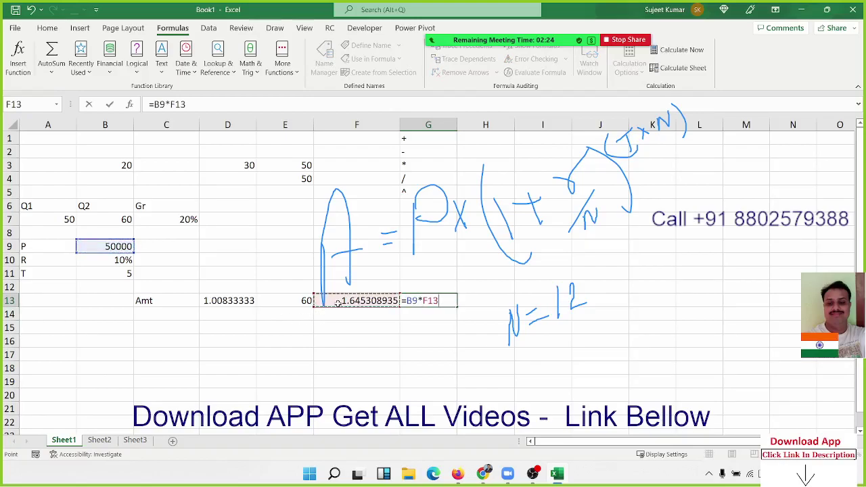
{"action": "key", "text": "Return"}
{"action": "key", "text": "Up"}
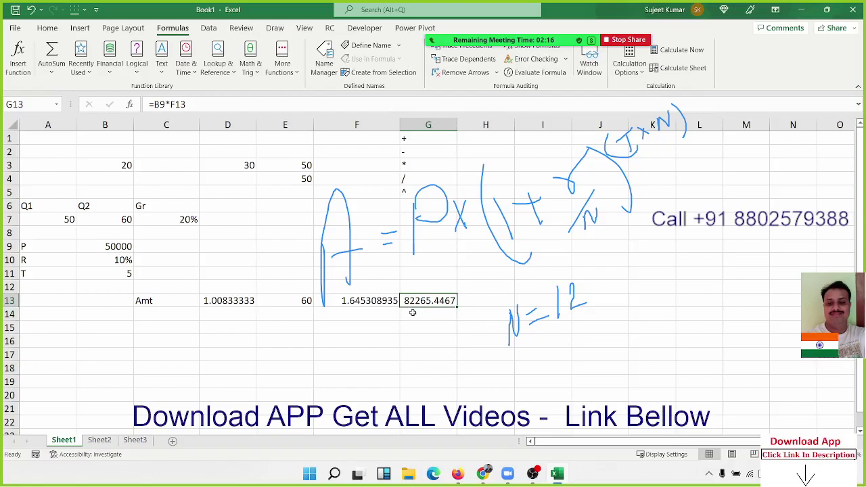
{"action": "left_click_drag", "start_coordinate": [414, 301], "coordinate": [242, 303]}
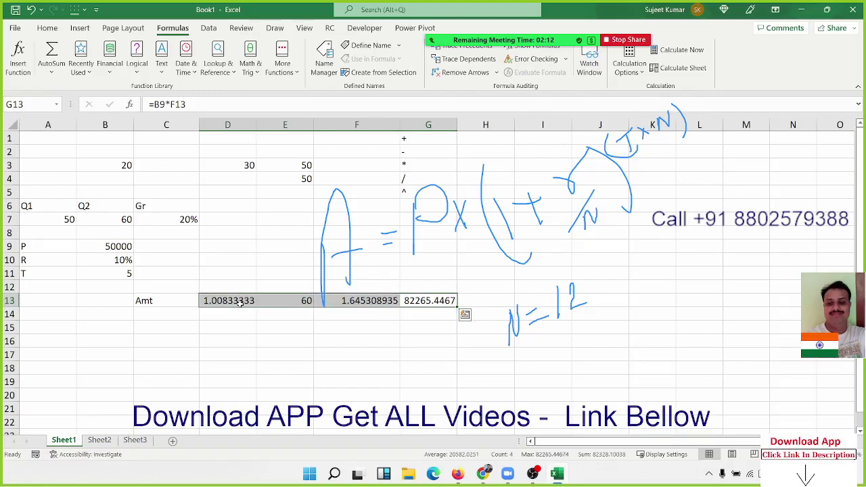
{"action": "left_click", "coordinate": [198, 317]}
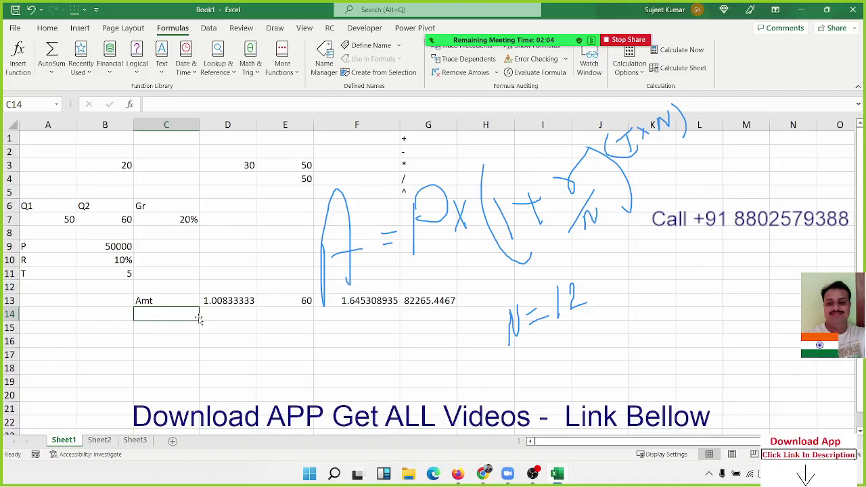
{"action": "left_click", "coordinate": [213, 305]}
{"action": "left_click", "coordinate": [279, 302]}
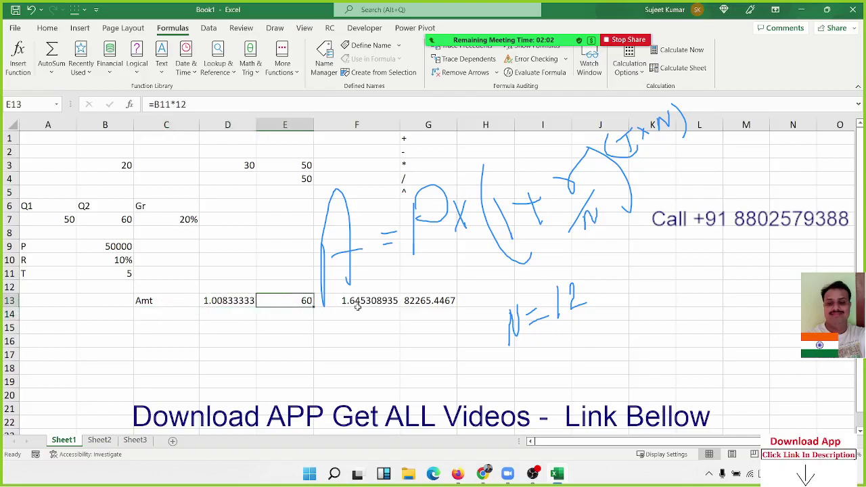
{"action": "left_click", "coordinate": [358, 312]}
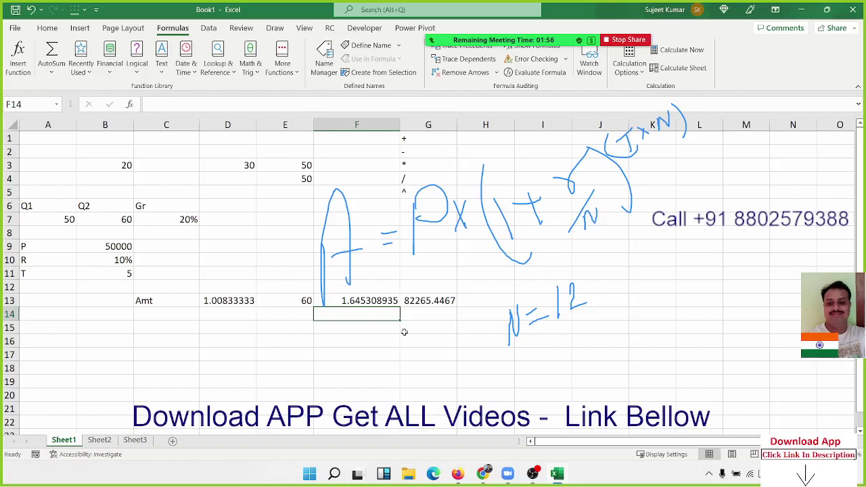
{"action": "double_click", "coordinate": [422, 300]}
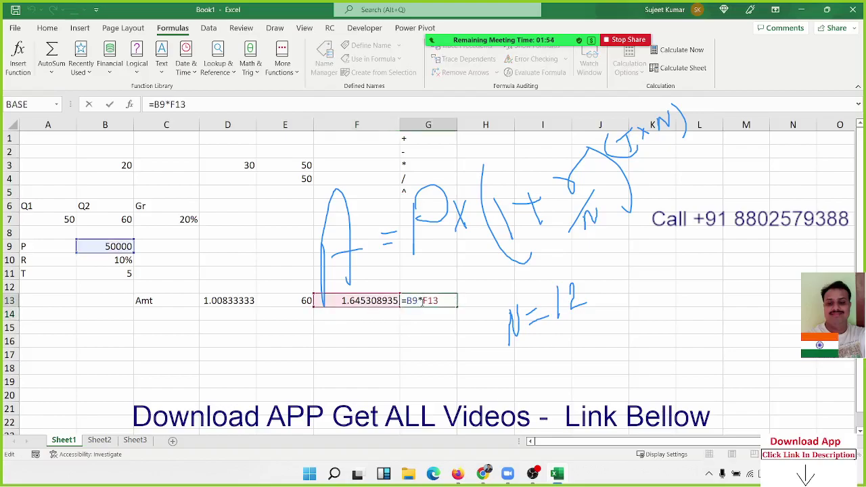
{"action": "key", "text": "Escape"}
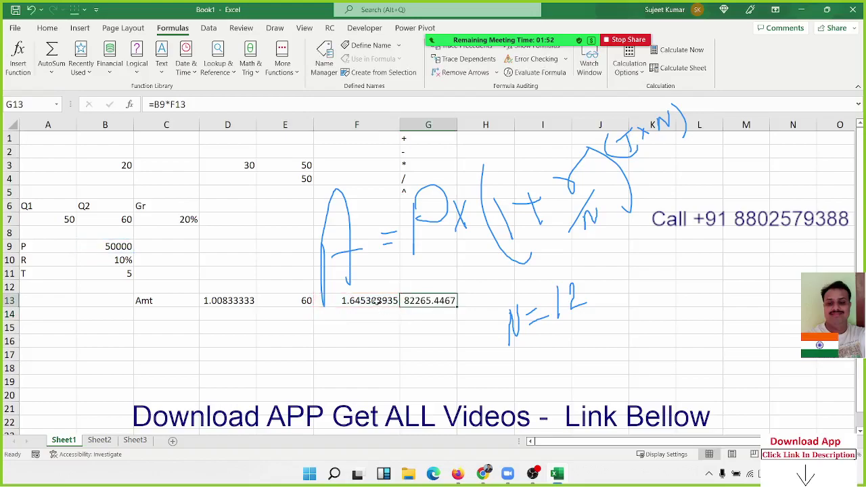
{"action": "double_click", "coordinate": [324, 302]}
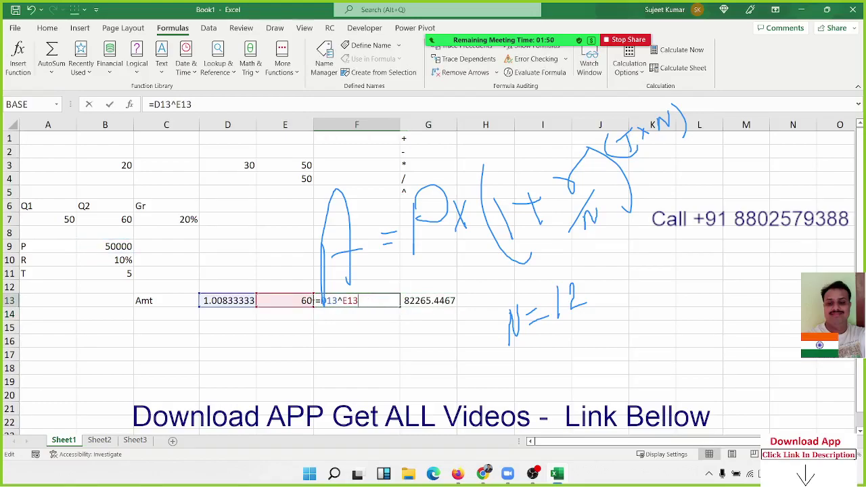
Replace the D13 reference in F13's formula with the growth term (1+(B10/12)).
{"action": "double_click", "coordinate": [325, 300]}
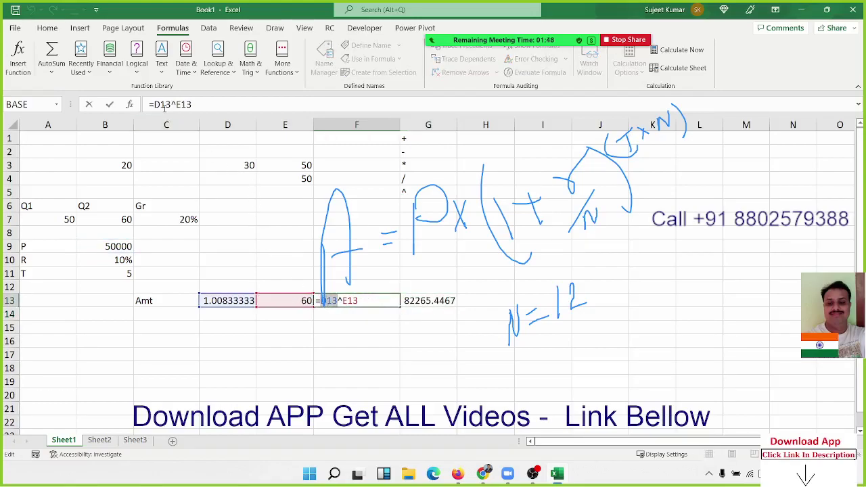
{"action": "key", "text": "Escape"}
{"action": "double_click", "coordinate": [225, 302]}
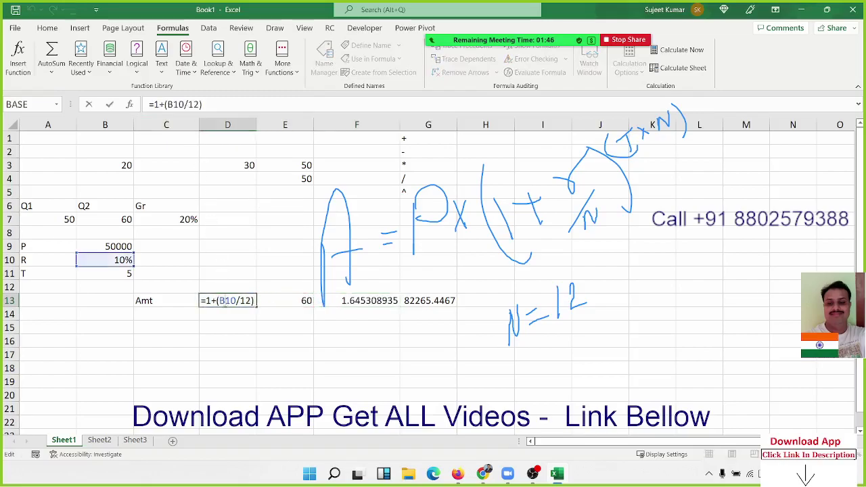
{"action": "left_click_drag", "start_coordinate": [205, 301], "coordinate": [255, 301]}
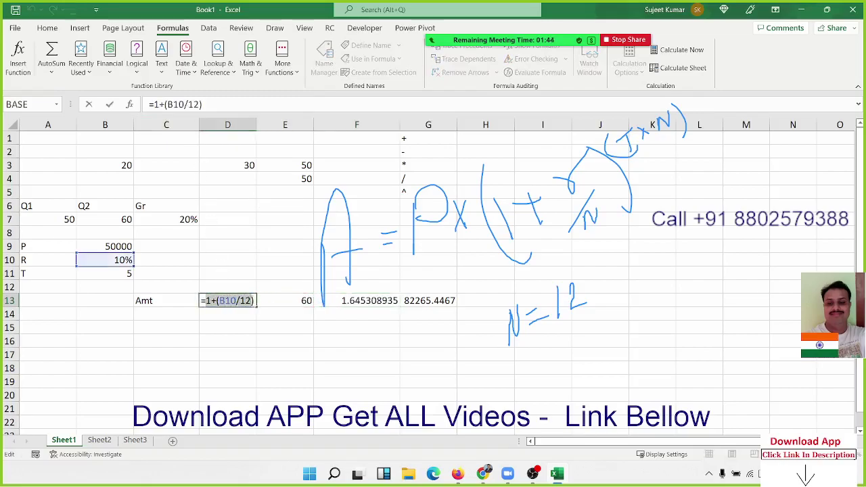
{"action": "key", "text": "Escape"}
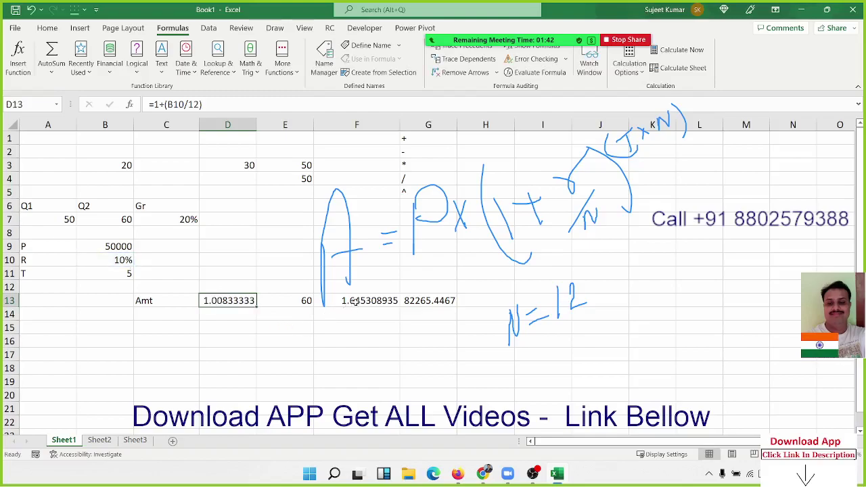
{"action": "double_click", "coordinate": [336, 302]}
{"action": "left_click_drag", "start_coordinate": [338, 301], "coordinate": [322, 301]}
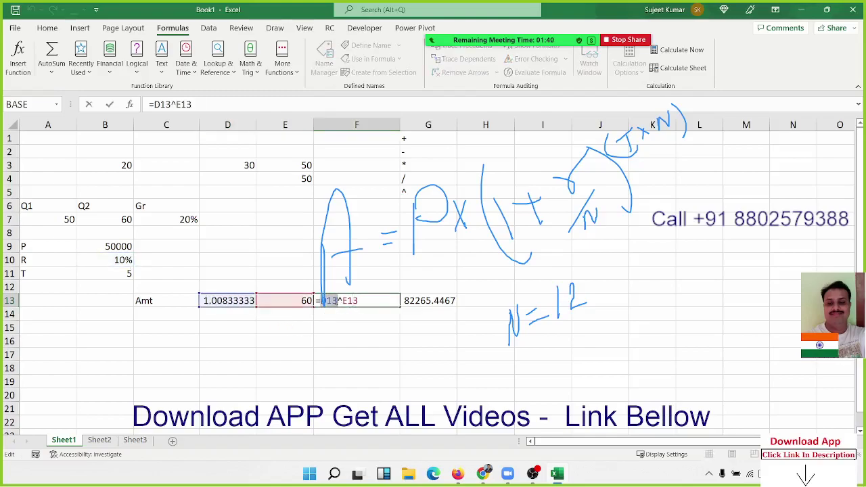
{"action": "key", "text": "BackSpace"}
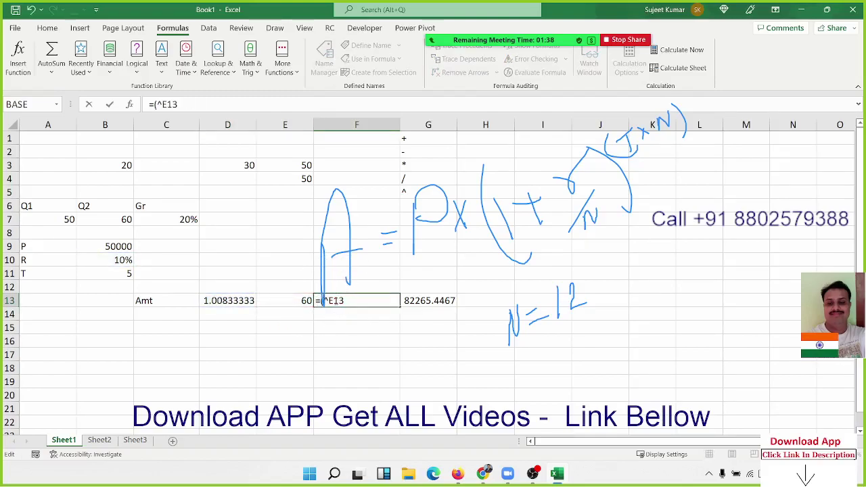
{"action": "type", "text": "(1+(B10/12))"}
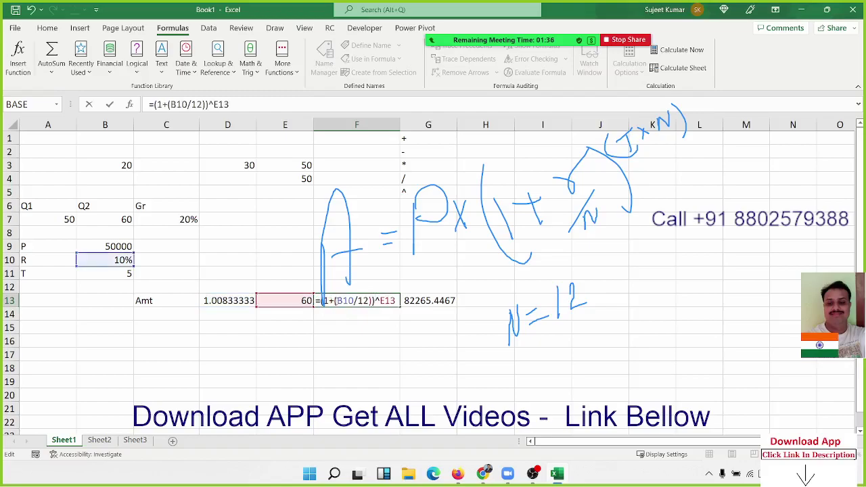
{"action": "key", "text": "Return"}
{"action": "left_click", "coordinate": [359, 299]}
{"action": "double_click", "coordinate": [359, 299]}
{"action": "key", "text": "Return"}
Replace the E13 reference in F13 with (B11*12), then select helper cells D13:E13.
{"action": "double_click", "coordinate": [291, 300]}
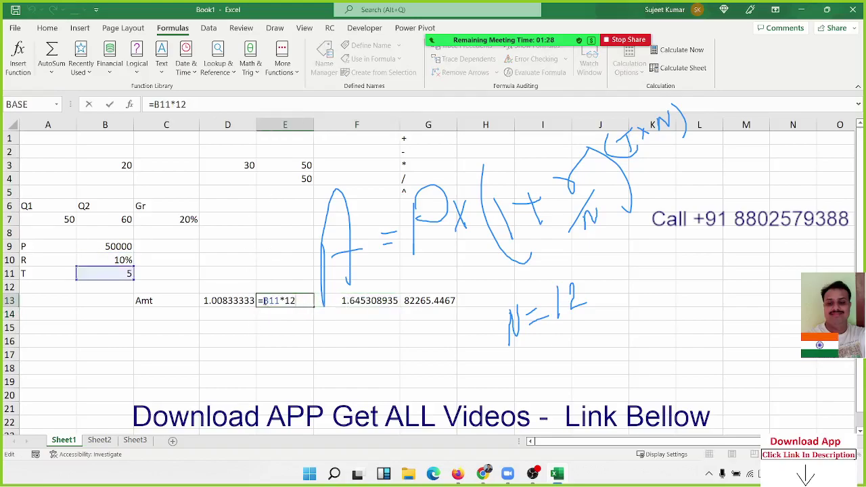
{"action": "left_click_drag", "start_coordinate": [264, 301], "coordinate": [299, 306]}
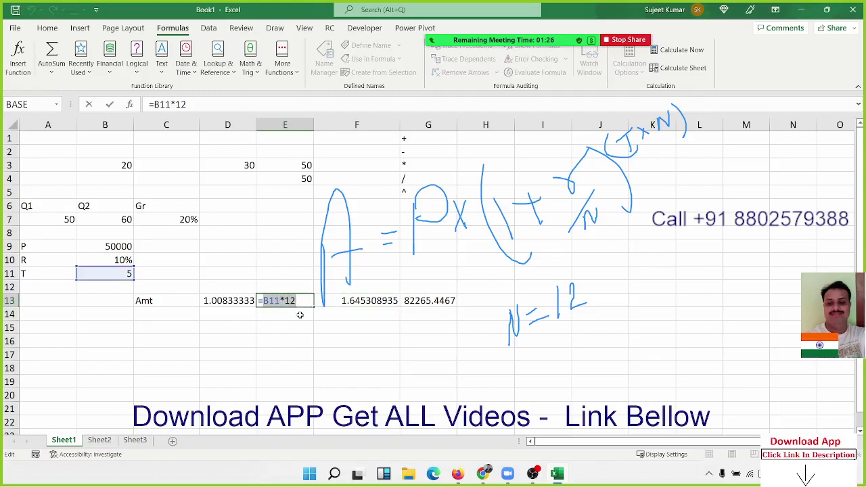
{"action": "key", "text": "ctrl+Return"}
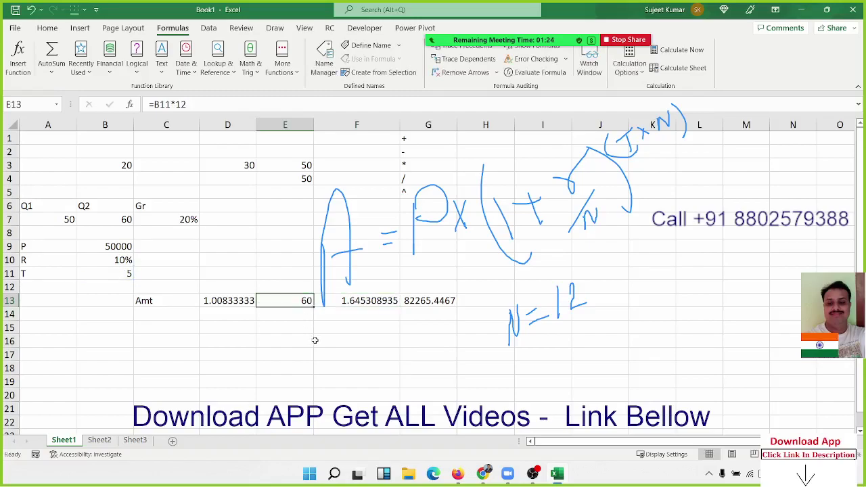
{"action": "left_click", "coordinate": [350, 302]}
{"action": "double_click", "coordinate": [365, 302]}
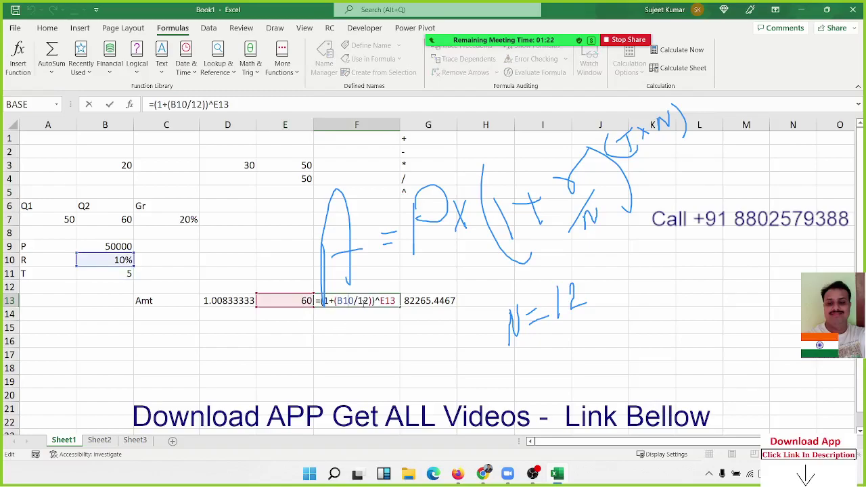
{"action": "double_click", "coordinate": [382, 302]}
{"action": "type", "text": "("}
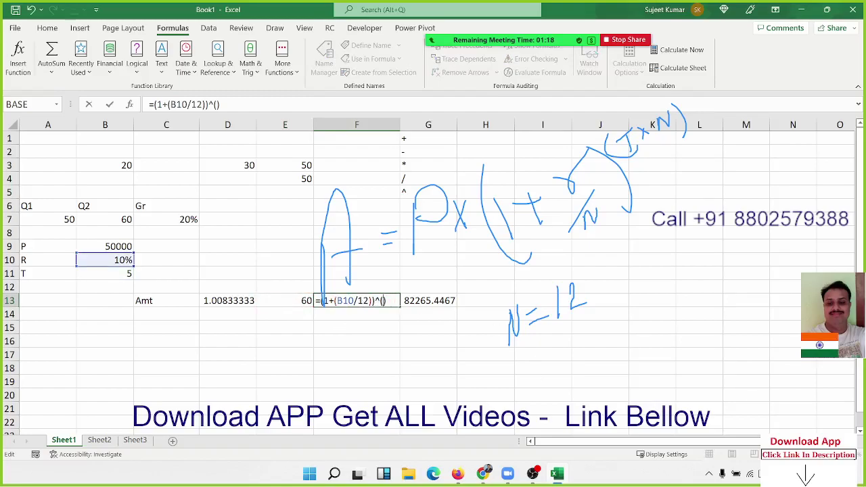
{"action": "type", "text": "B11*12"}
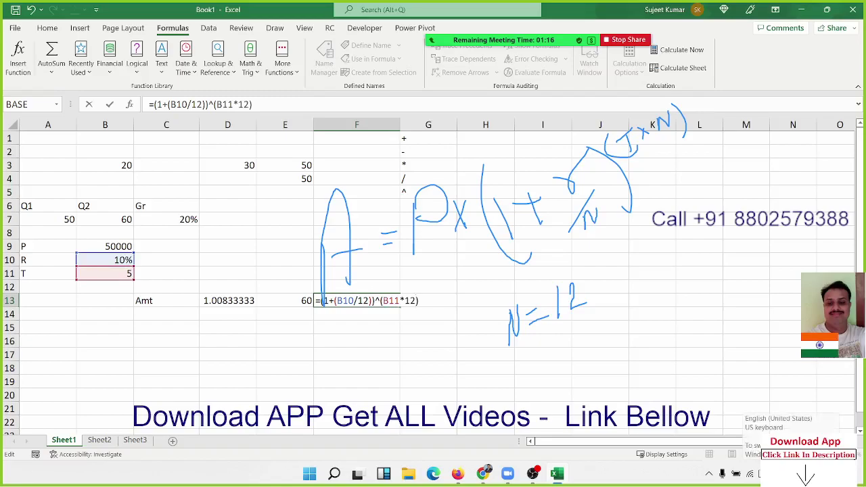
{"action": "key", "text": "Return"}
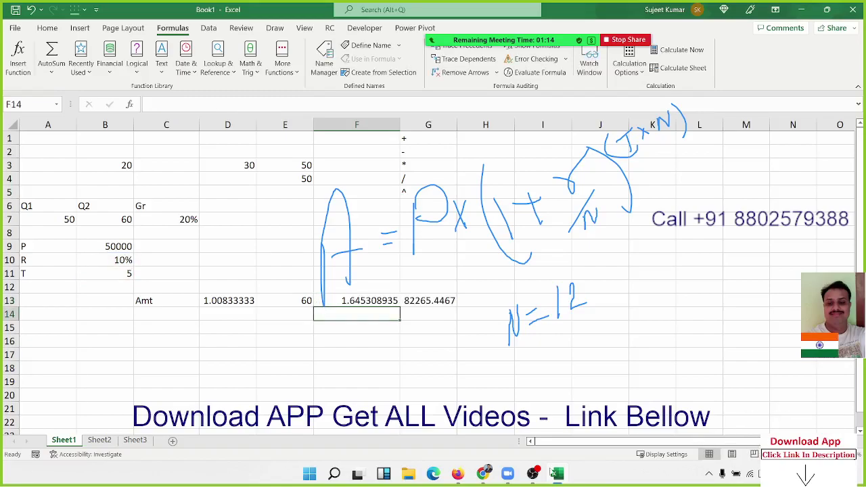
{"action": "left_click", "coordinate": [256, 301]}
{"action": "left_click_drag", "start_coordinate": [256, 301], "coordinate": [304, 306]}
Clear D13:E13 and make G13 compute =B9*(1+(B10/12))^(B11*12) directly.
{"action": "key", "text": "Delete"}
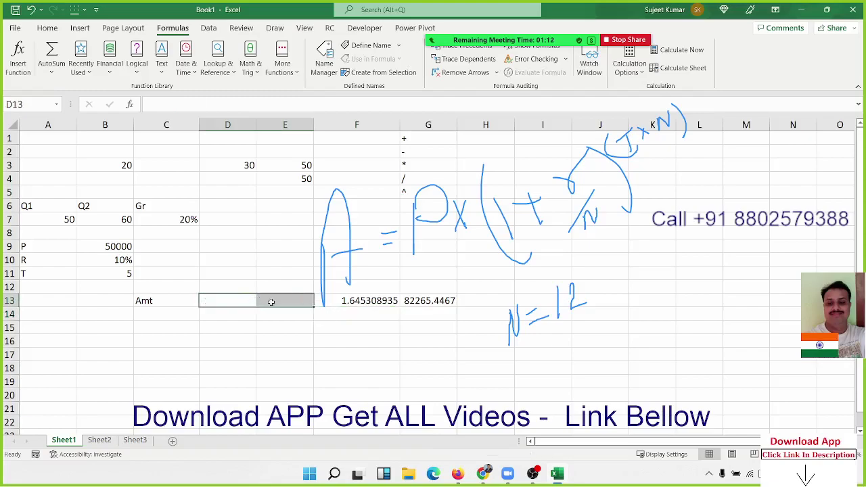
{"action": "double_click", "coordinate": [340, 302]}
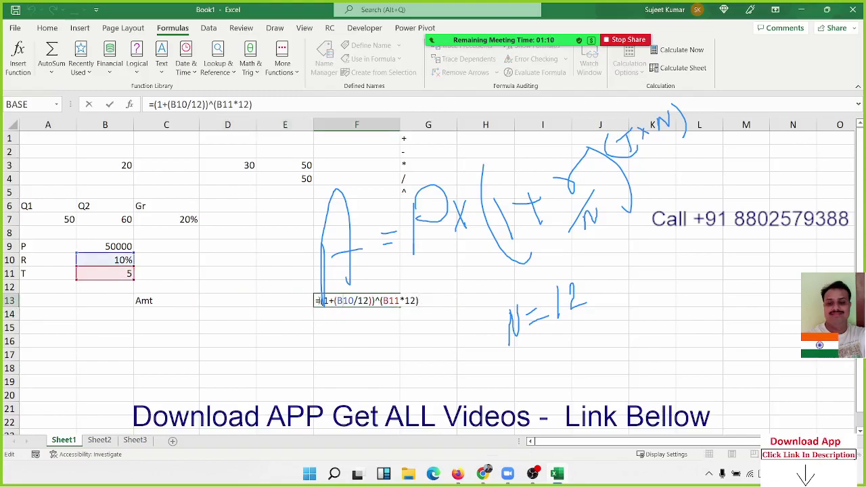
{"action": "left_click_drag", "start_coordinate": [323, 301], "coordinate": [419, 303]}
{"action": "key", "text": "Escape"}
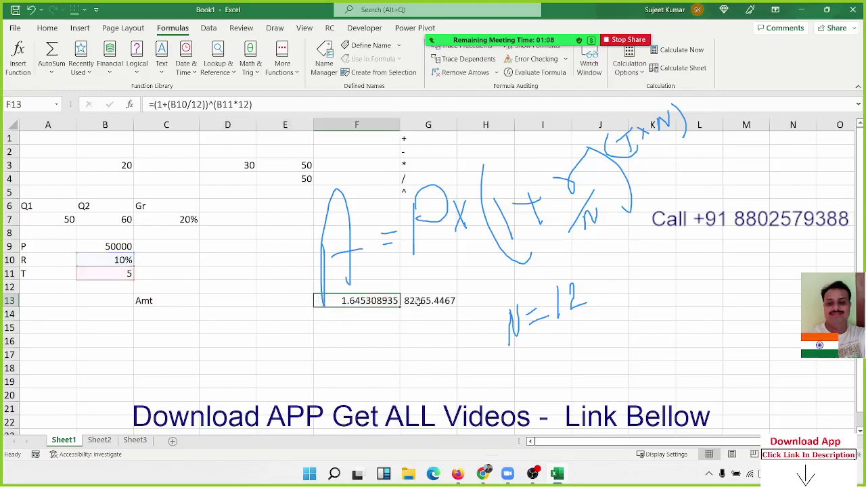
{"action": "left_click", "coordinate": [418, 302]}
{"action": "double_click", "coordinate": [419, 302]}
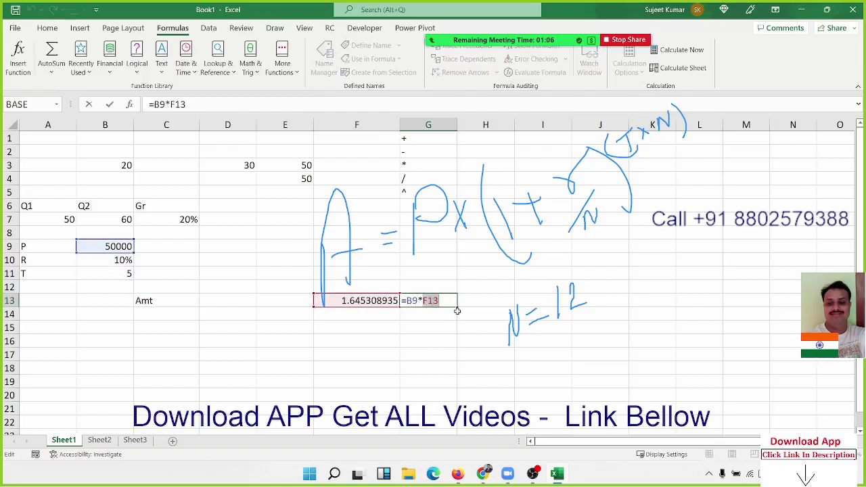
{"action": "key", "text": "BackSpace"}
{"action": "key", "text": "BackSpace"}
{"action": "key", "text": "BackSpace"}
{"action": "key", "text": "ctrl+v"}
{"action": "key", "text": "Return"}
Clear helper cell F13 and copy G13's formula for moving to D13.
{"action": "key", "text": "Up"}
{"action": "key", "text": "Left"}
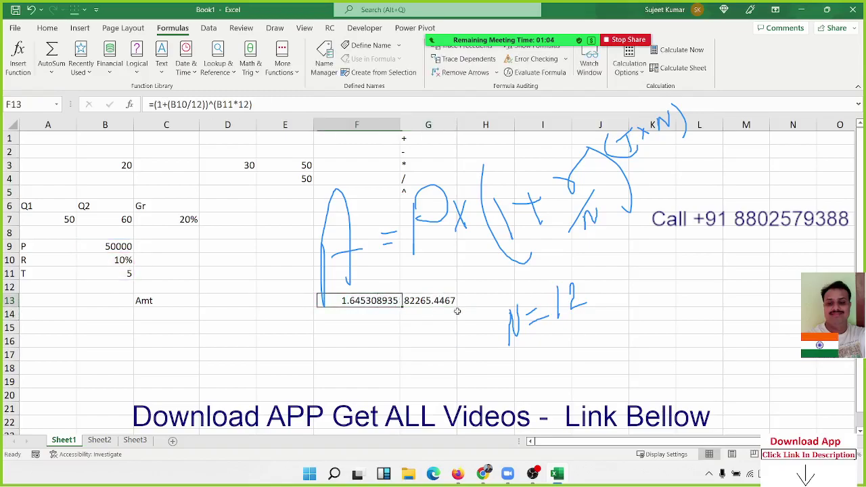
{"action": "key", "text": "Delete"}
{"action": "key", "text": "Right"}
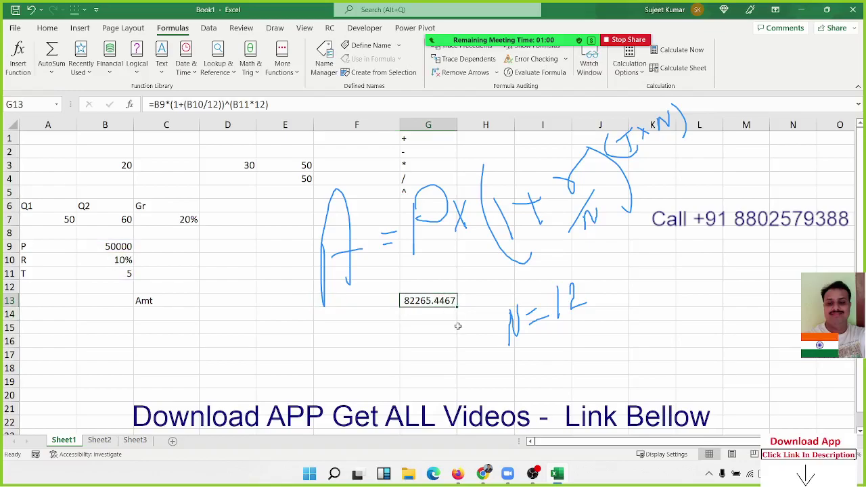
{"action": "key", "text": "ctrl+c"}
{"action": "left_click", "coordinate": [228, 300]}
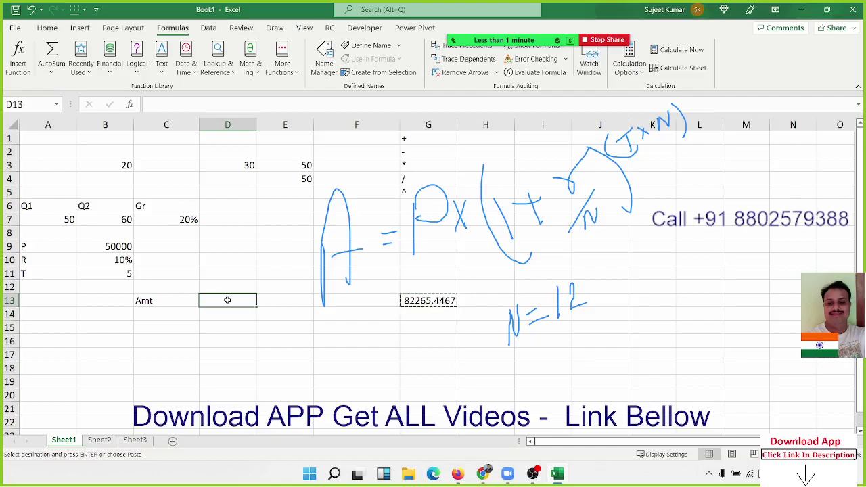
Paste =B9*(1+(B10/12))^(B11*12) into D13 beside Amt and review it returning 82265.4467.
{"action": "key", "text": "Return"}
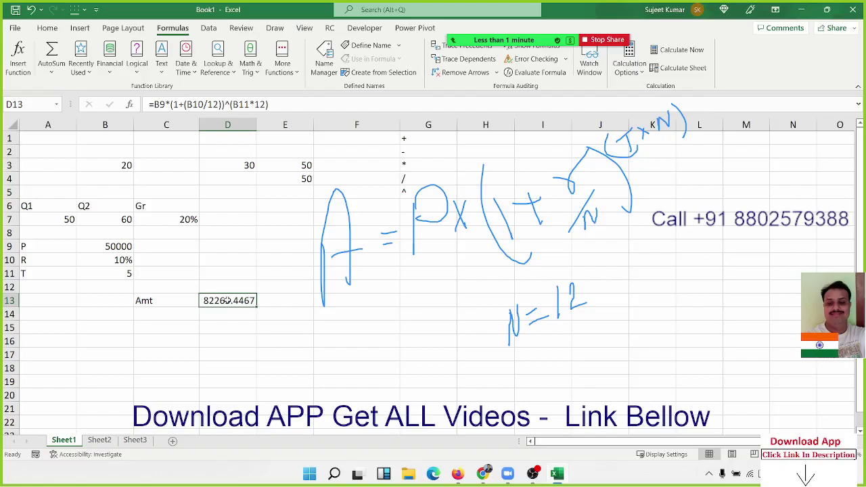
{"action": "double_click", "coordinate": [228, 300]}
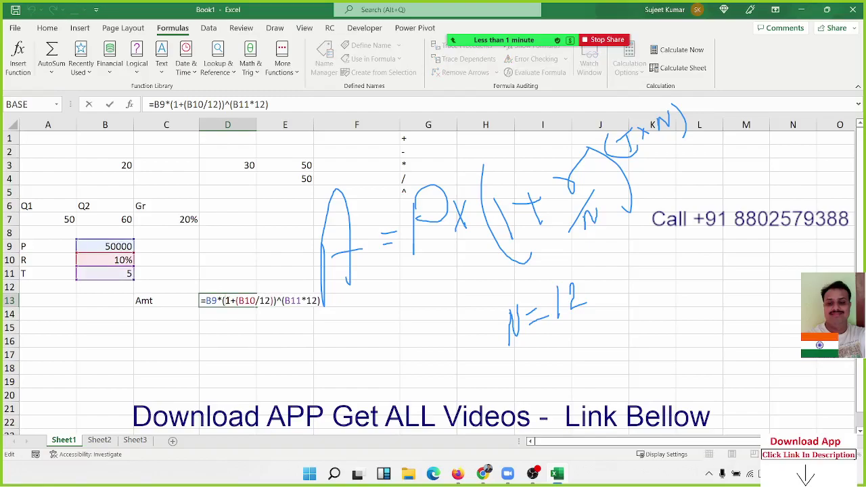
{"action": "left_click_drag", "start_coordinate": [206, 301], "coordinate": [322, 301]}
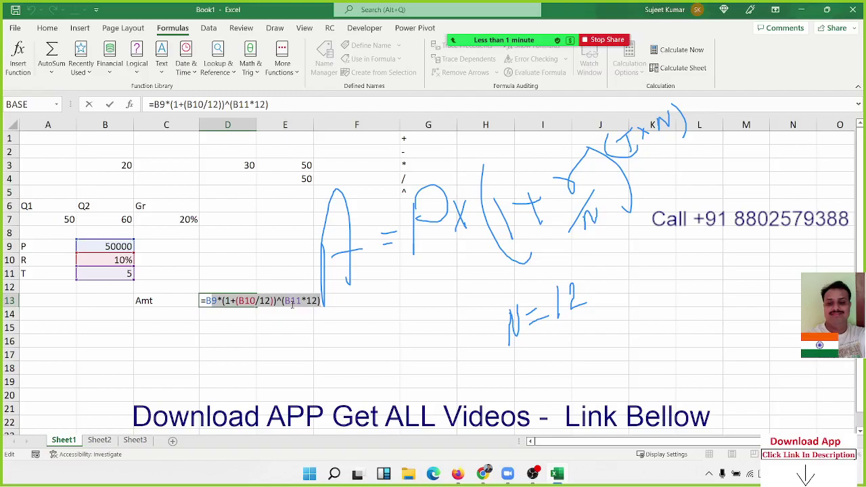
{"action": "key", "text": "Return"}
{"action": "left_click", "coordinate": [249, 302]}
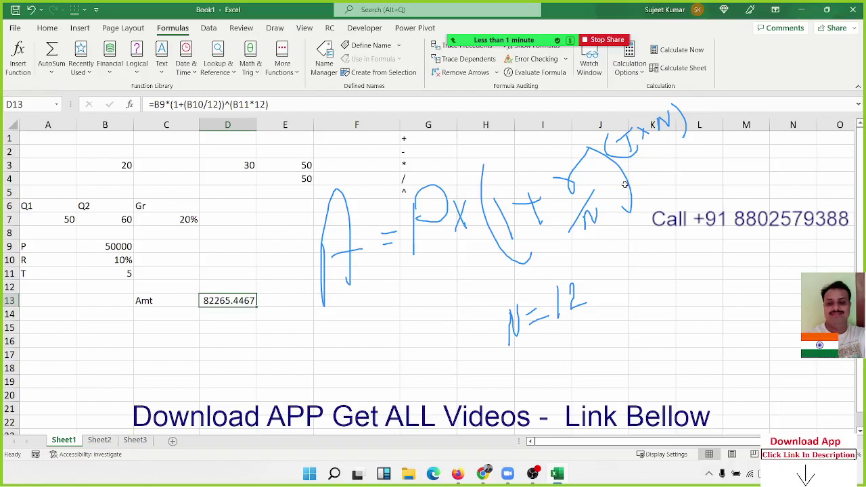
Select the operator symbols in G2:G5, browse the date and time functions, and select E4.
{"action": "left_click_drag", "start_coordinate": [429, 193], "coordinate": [429, 150]}
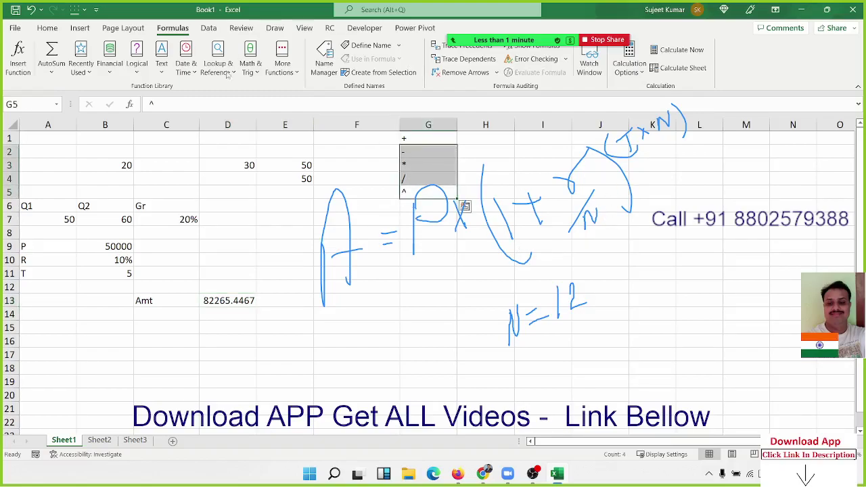
{"action": "left_click", "coordinate": [186, 68]}
{"action": "left_click", "coordinate": [186, 68]}
{"action": "left_click", "coordinate": [297, 181]}
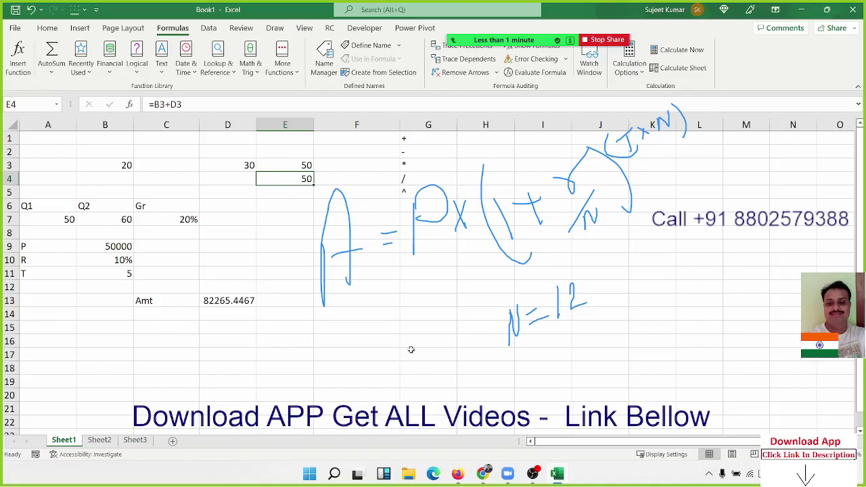